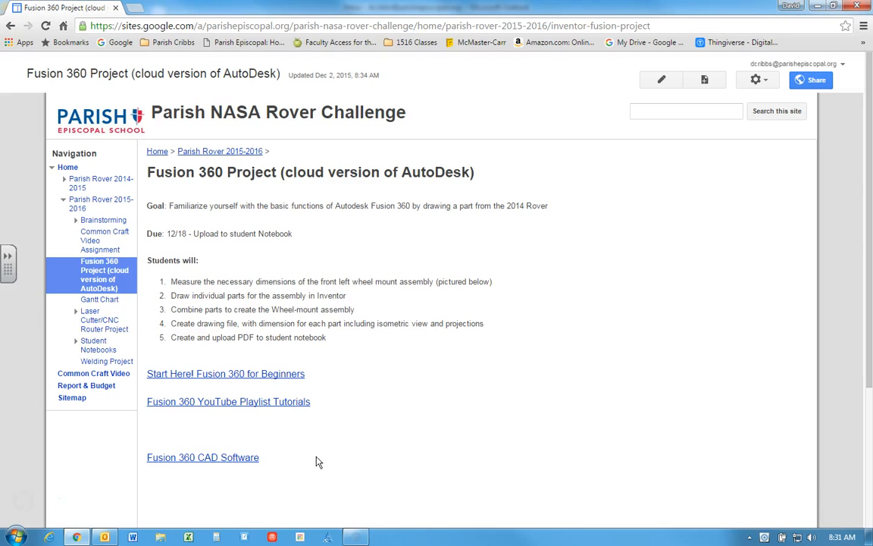
Step: Browse the Fusion 360 YouTube playlists, open the Fusion 360 for Beginners lesson list, and return to the rover project page
click(270, 406)
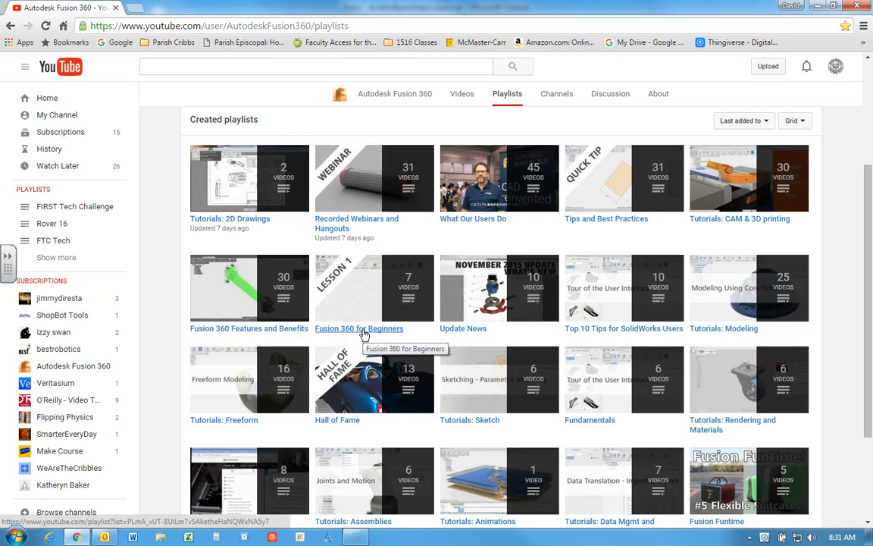
click(371, 332)
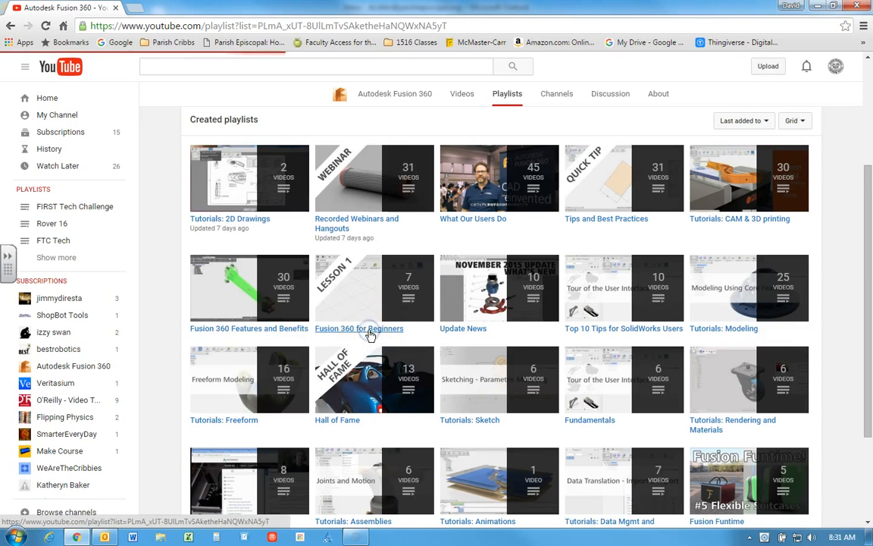
click(262, 245)
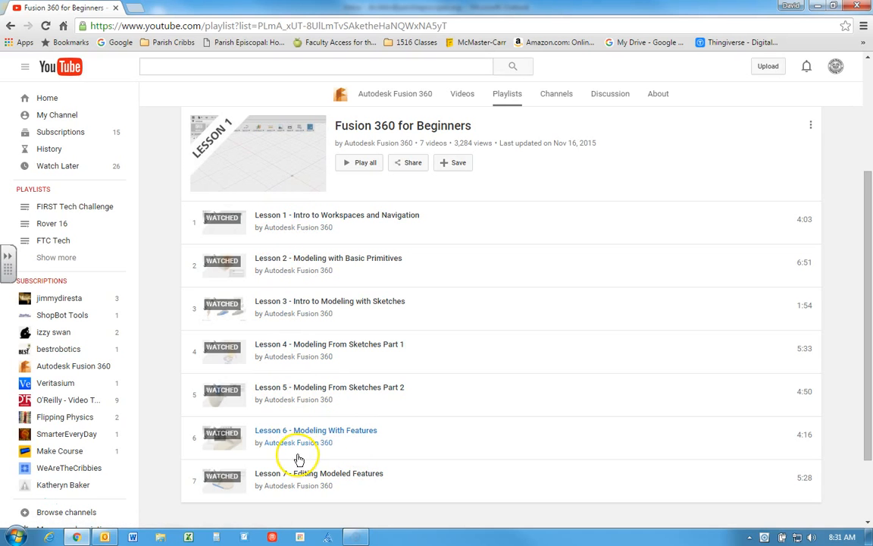
click(11, 26)
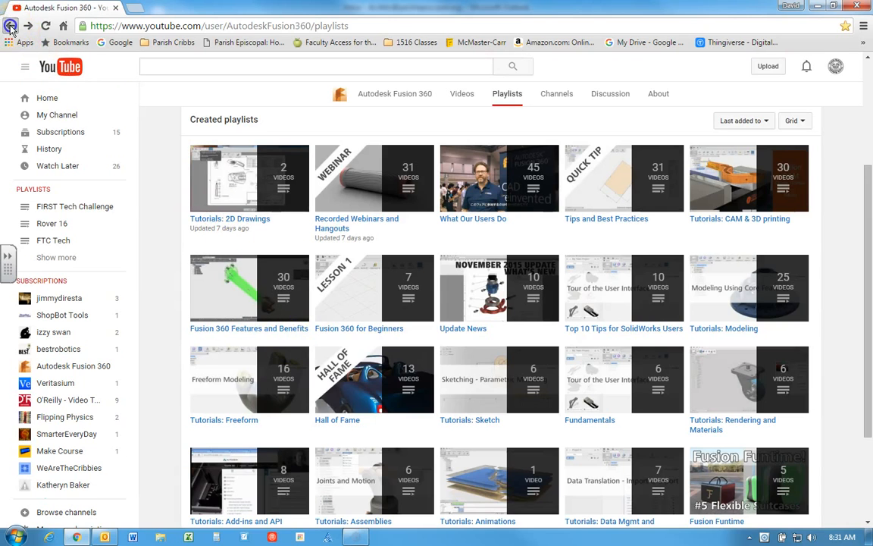
click(11, 26)
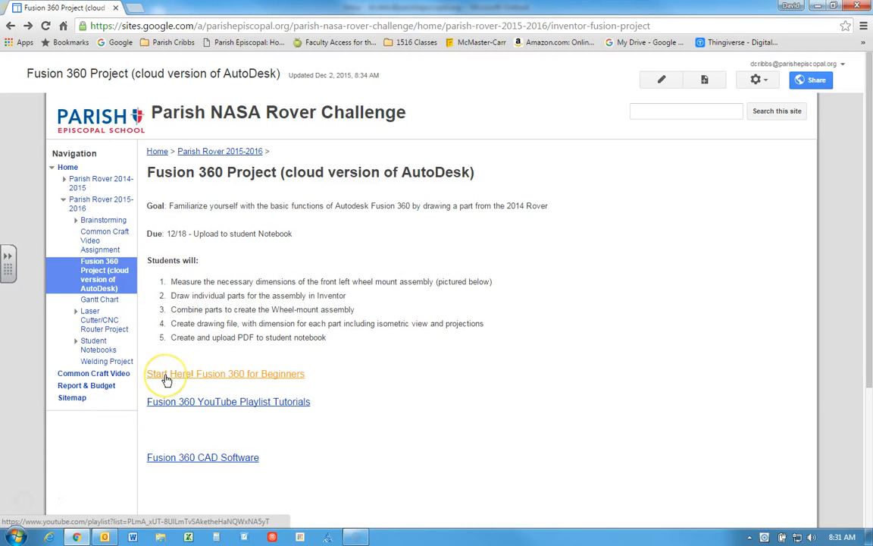
click(171, 407)
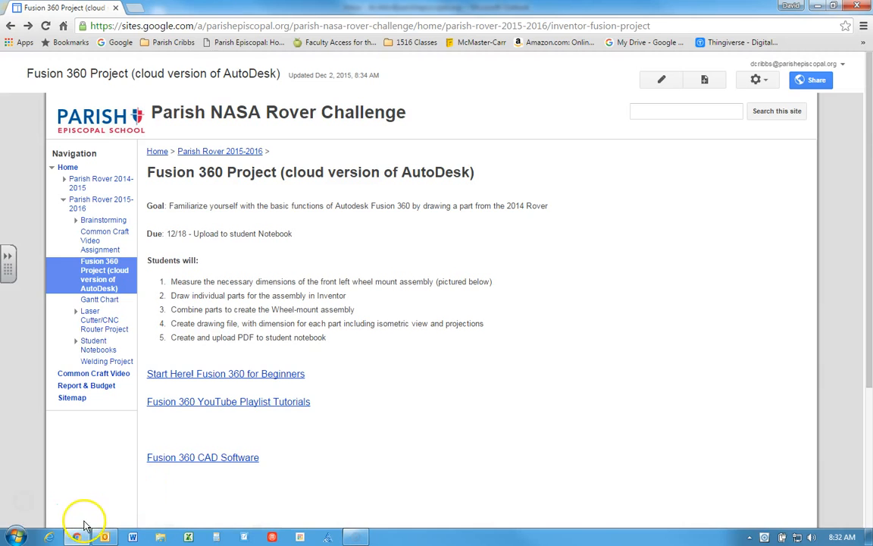
Step: Launch Autodesk Fusion 360 from the Autodesk folder of installed programs
click(15, 537)
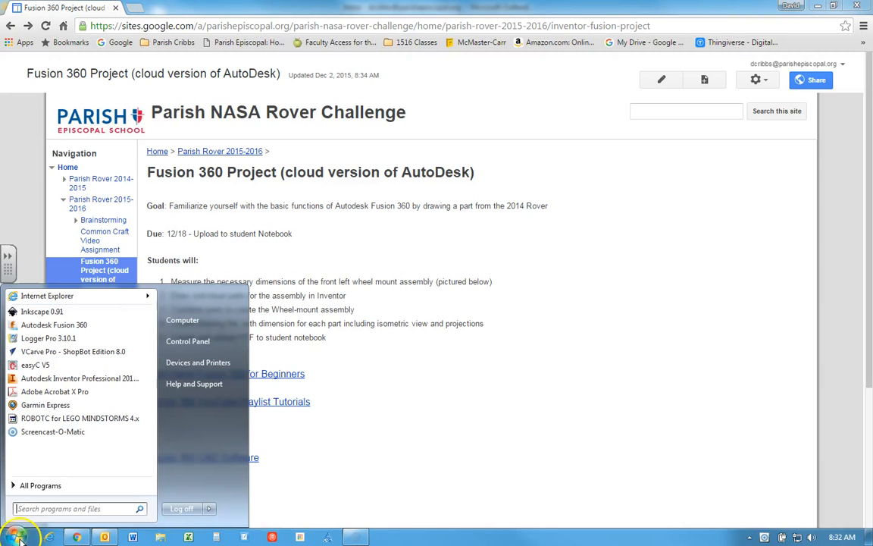
click(32, 489)
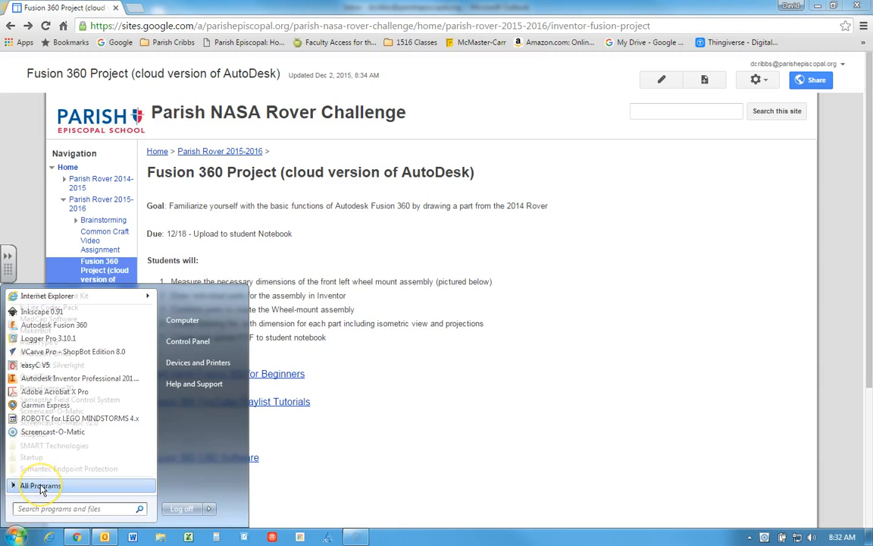
scroll(54, 389, up, 5)
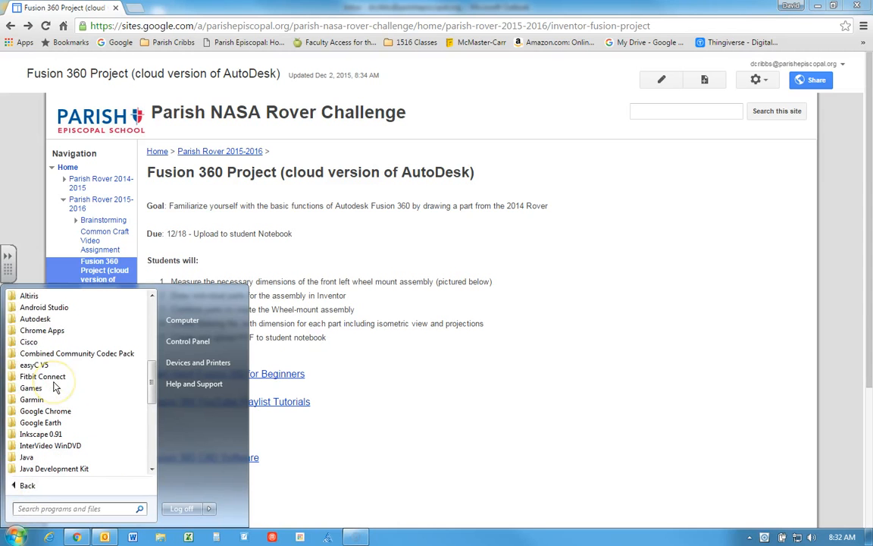
click(39, 320)
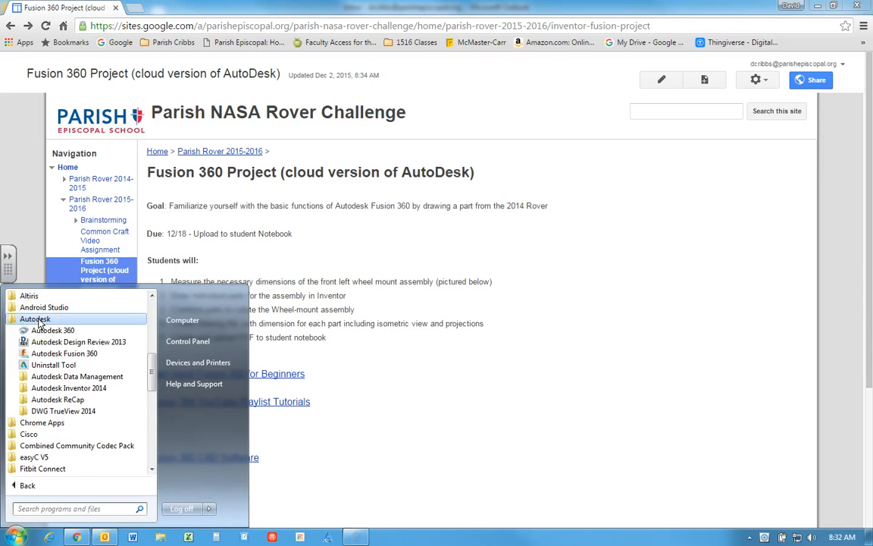
click(56, 354)
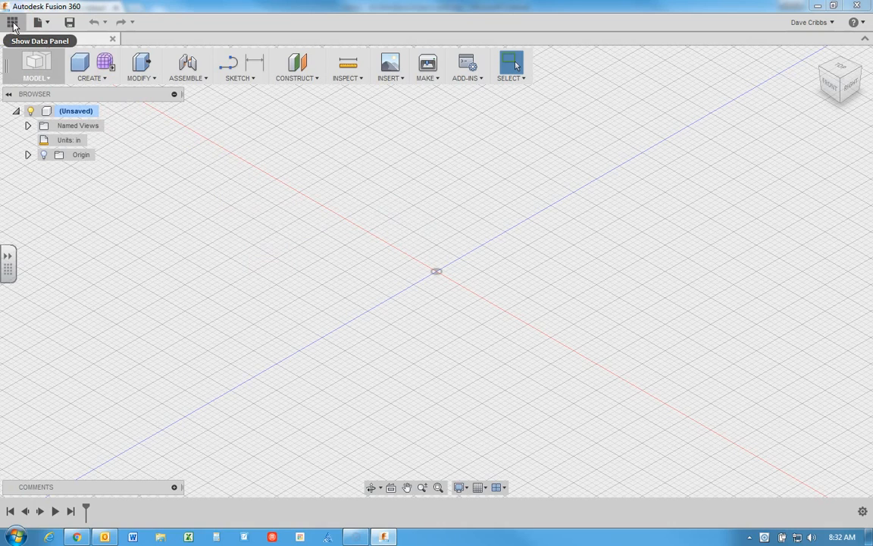
Step: Browse the 2016 Rover project's Student Files/Demo Files down to the instructor's folder, and hide the project data
click(13, 23)
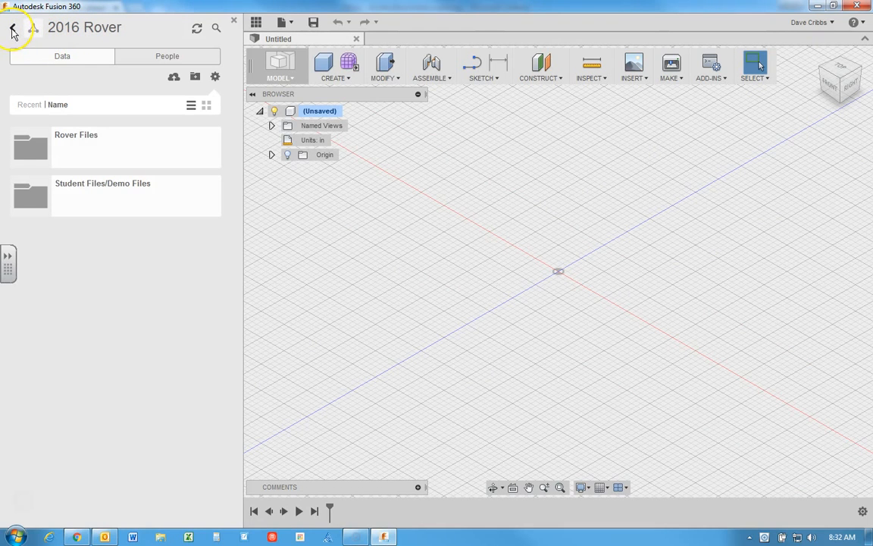
click(13, 30)
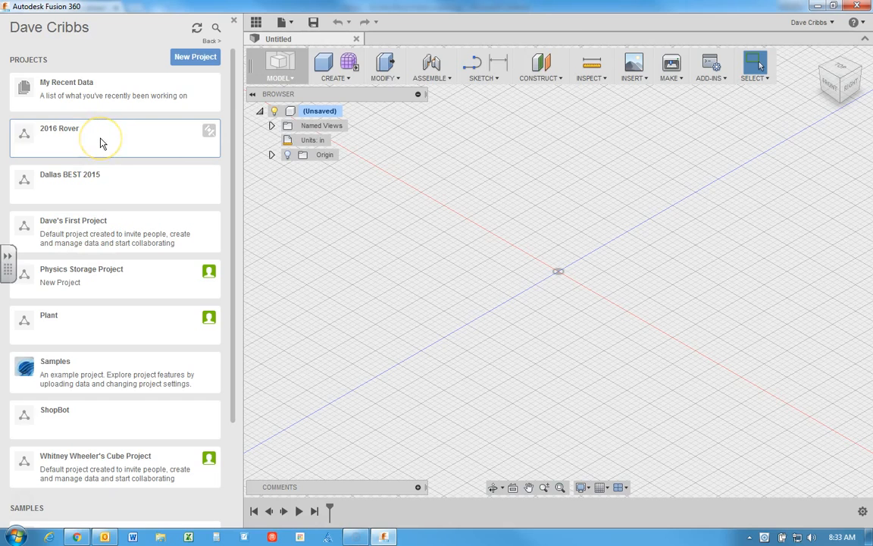
click(58, 144)
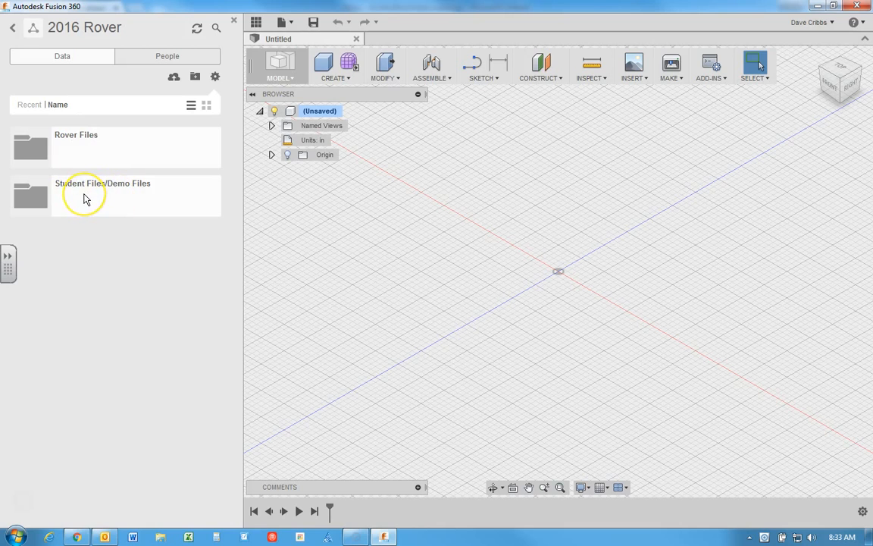
click(46, 200)
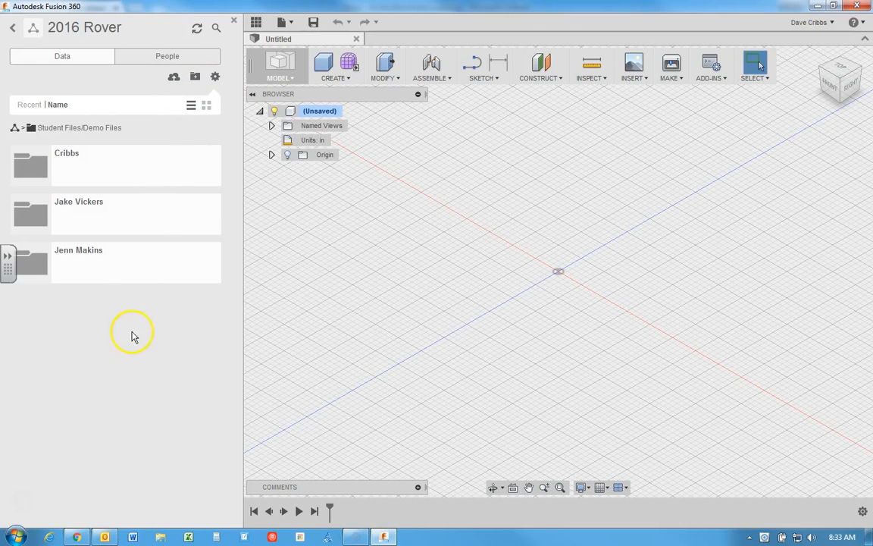
click(35, 167)
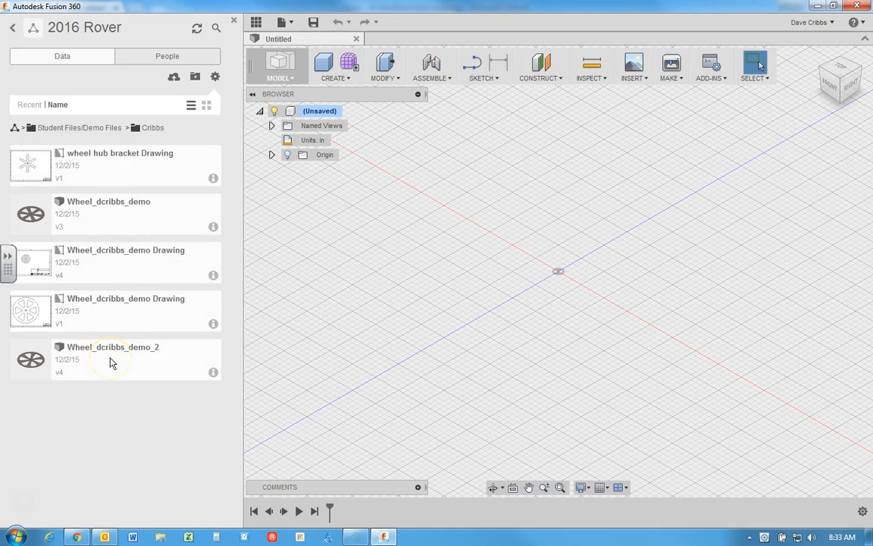
click(234, 22)
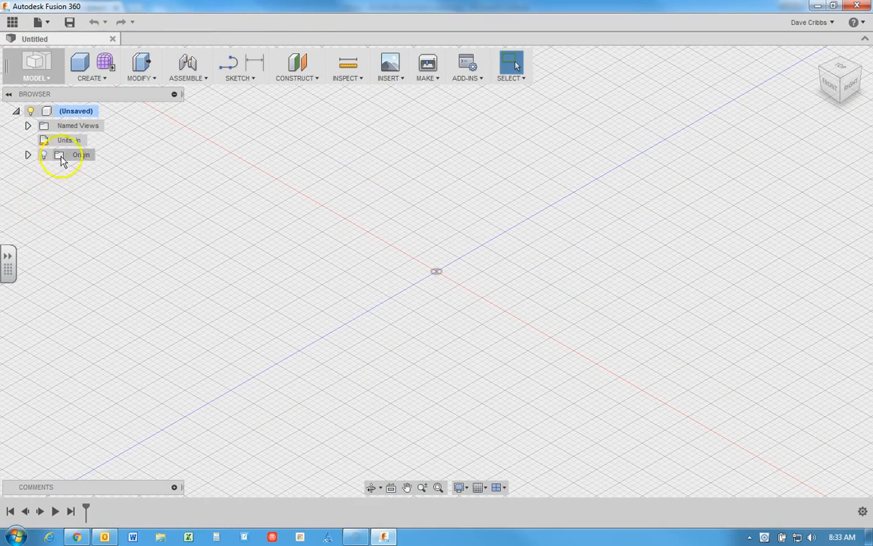
Step: Check the default units for new designs in the preferences and accept them
mouse_move(71, 141)
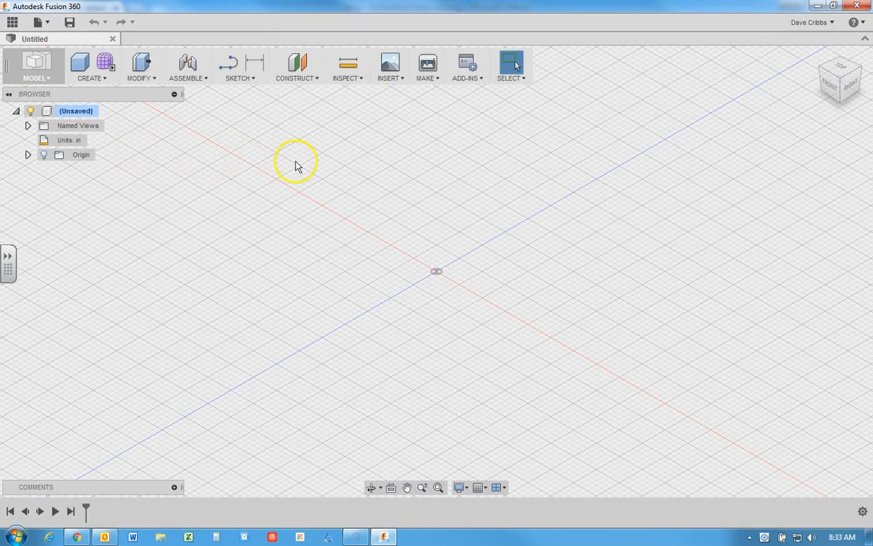
click(831, 24)
click(825, 53)
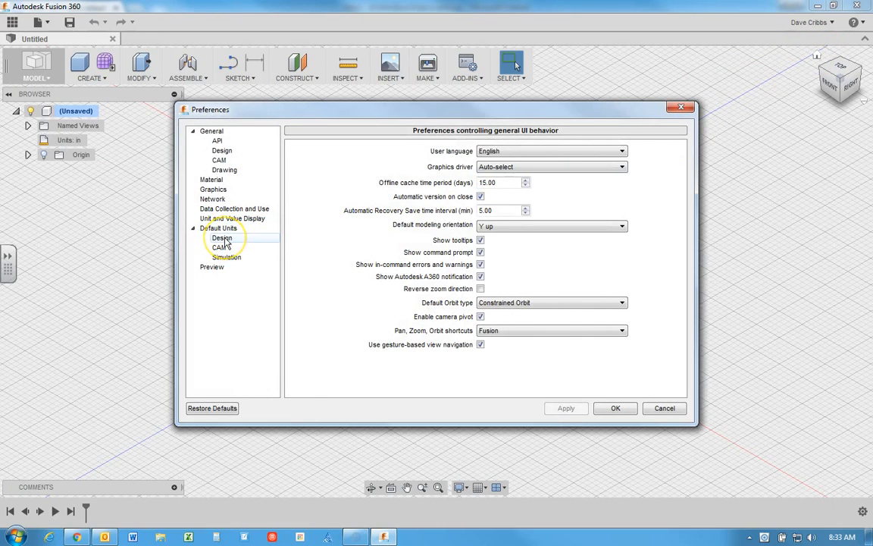
click(223, 239)
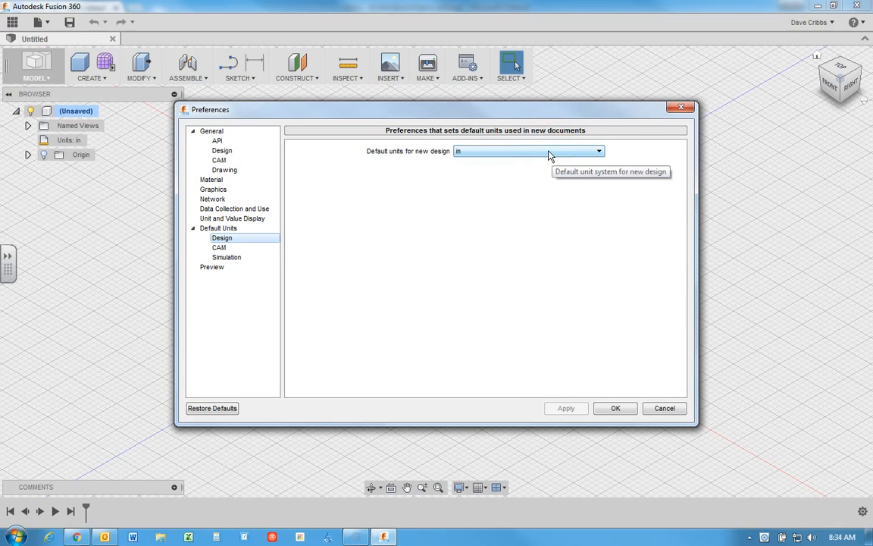
click(616, 408)
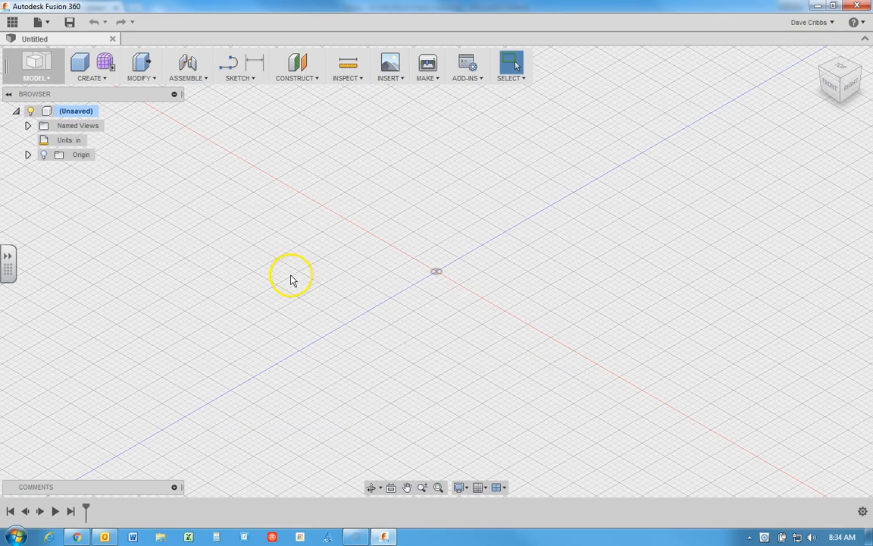
click(104, 82)
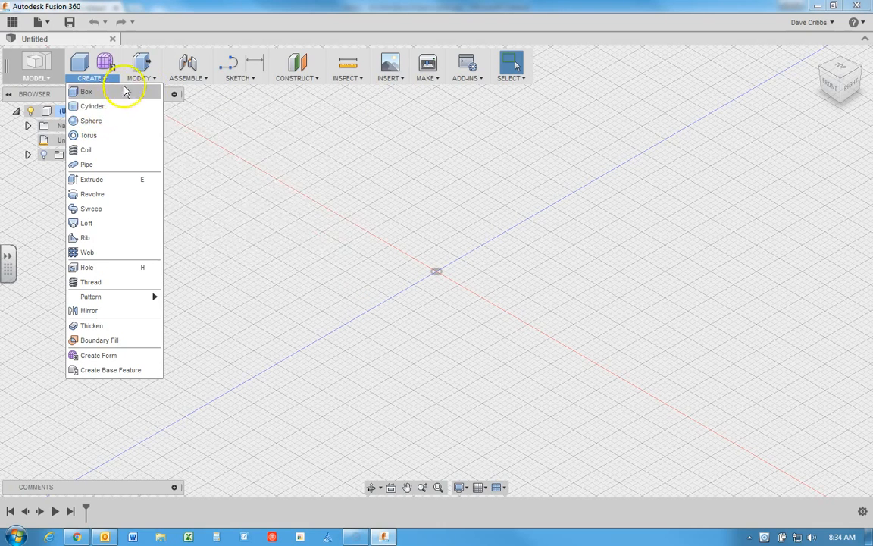
click(246, 300)
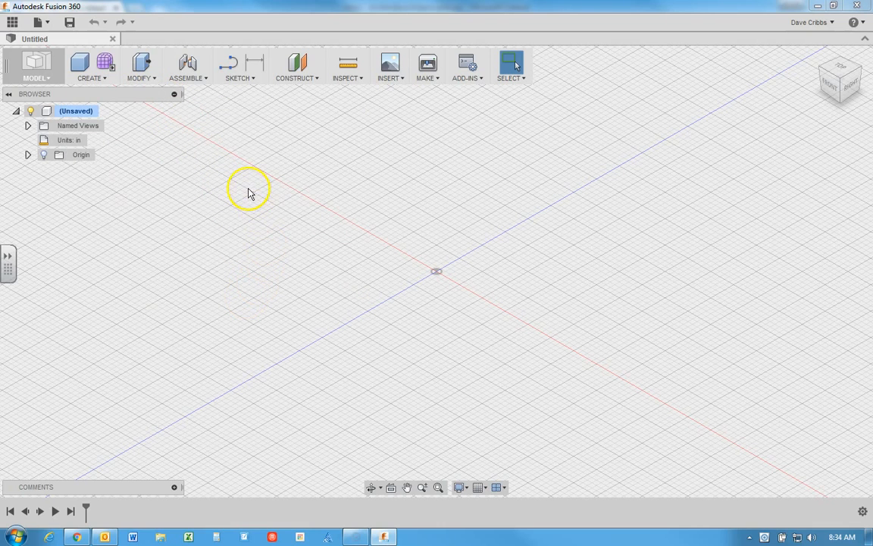
Step: Sketch a center diameter circle about 3.88 in across on the horizontal plane, centred on the origin, and leave the circle command
click(252, 79)
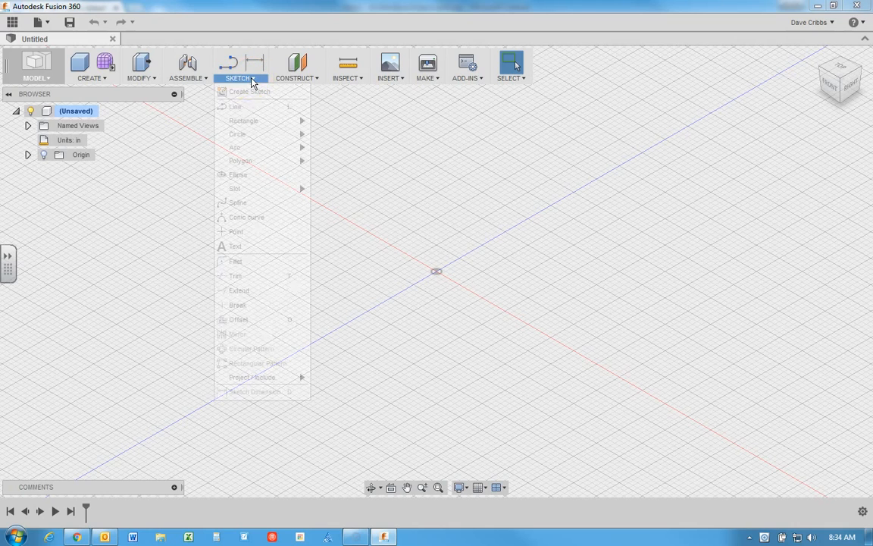
mouse_move(252, 134)
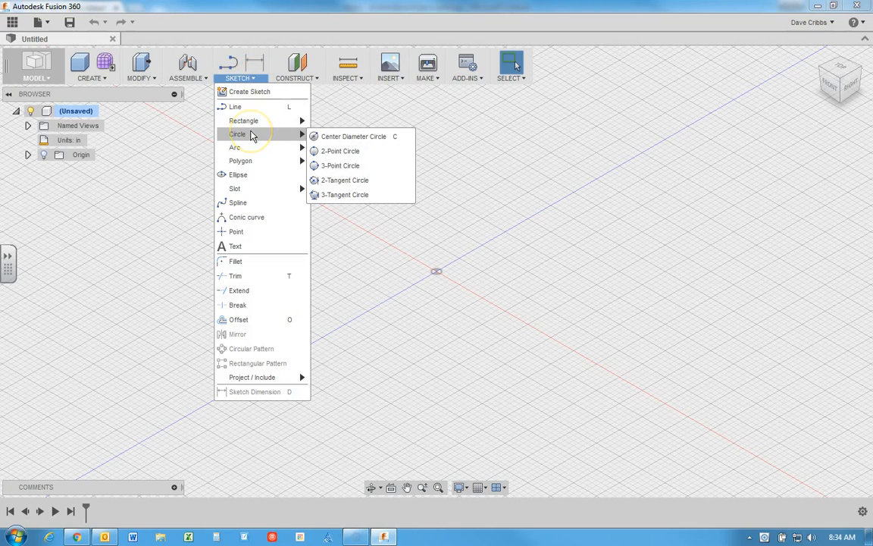
click(319, 138)
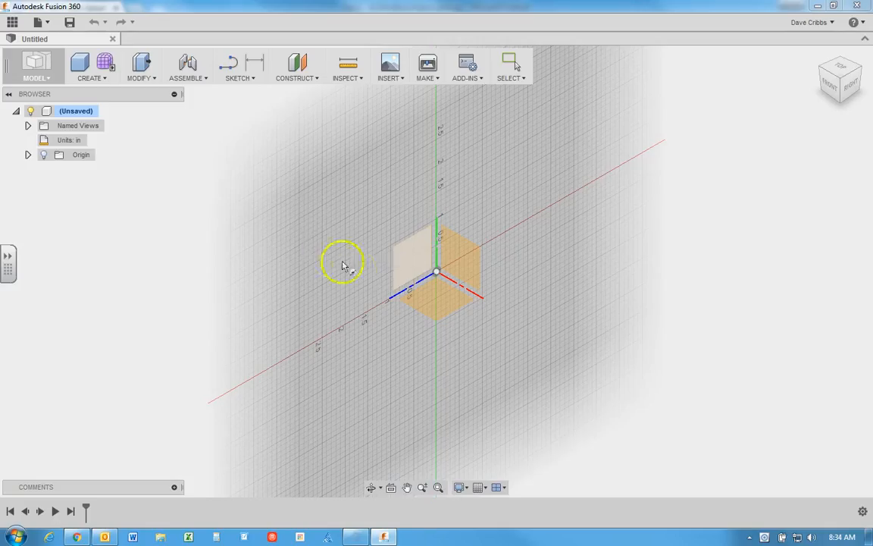
click(432, 307)
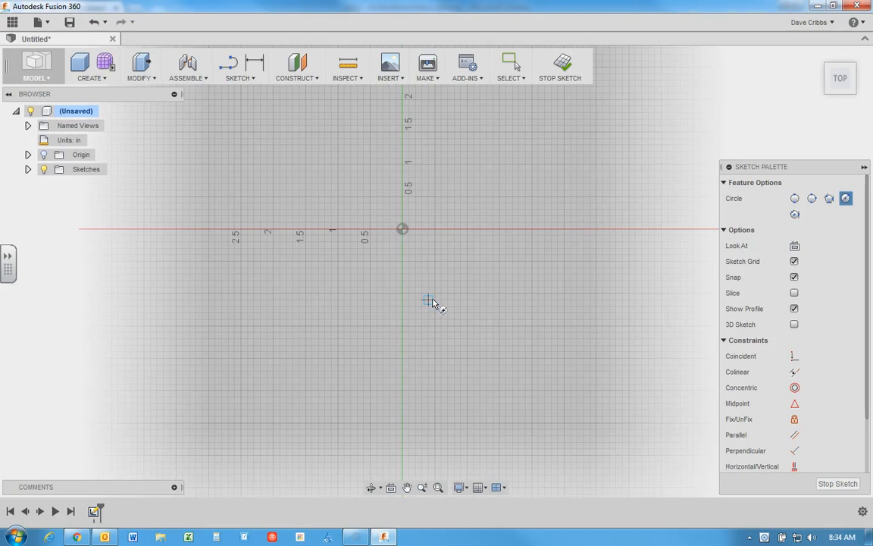
click(432, 286)
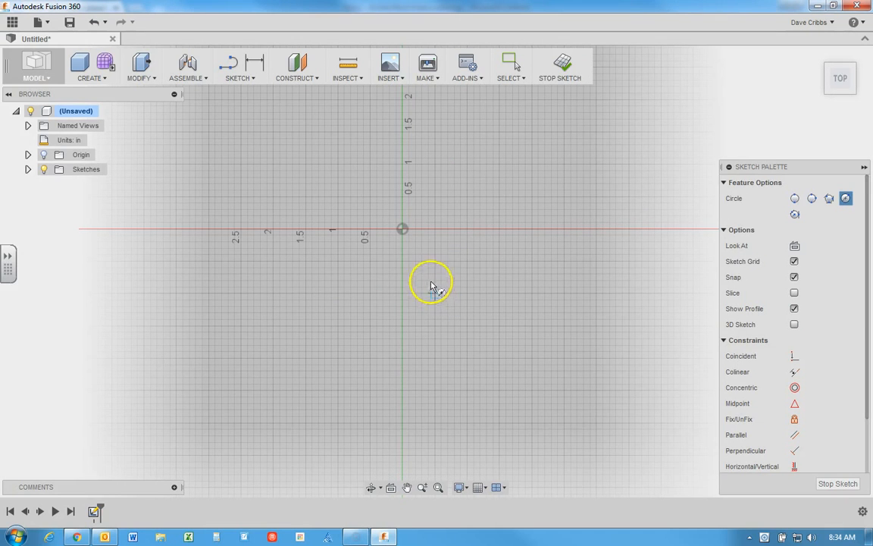
click(403, 230)
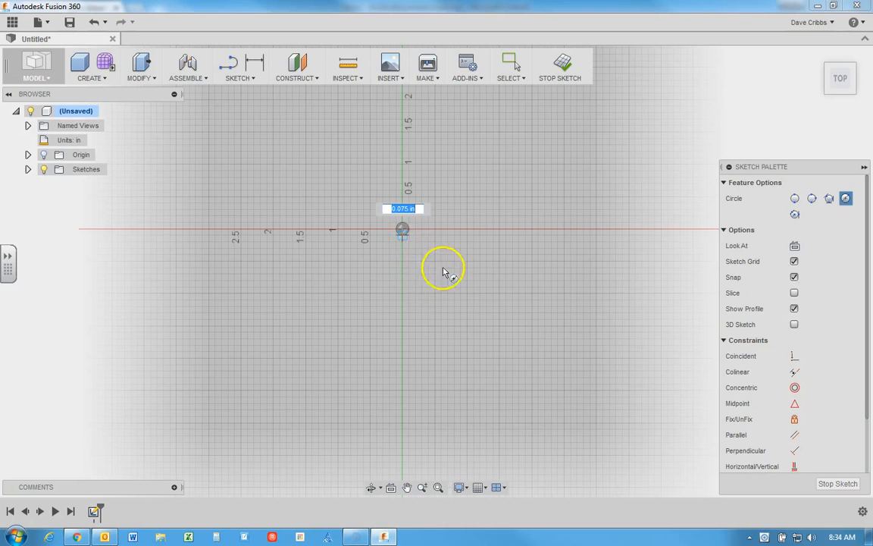
click(510, 303)
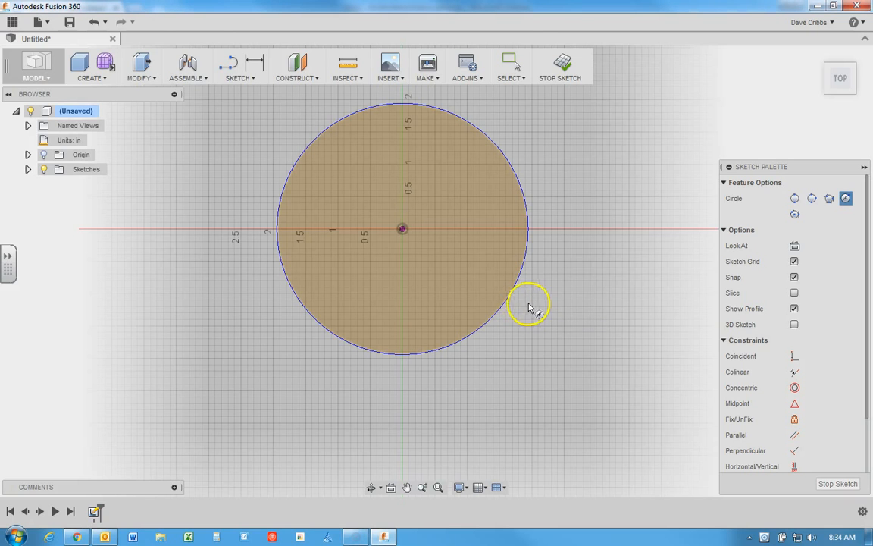
right_click(577, 268)
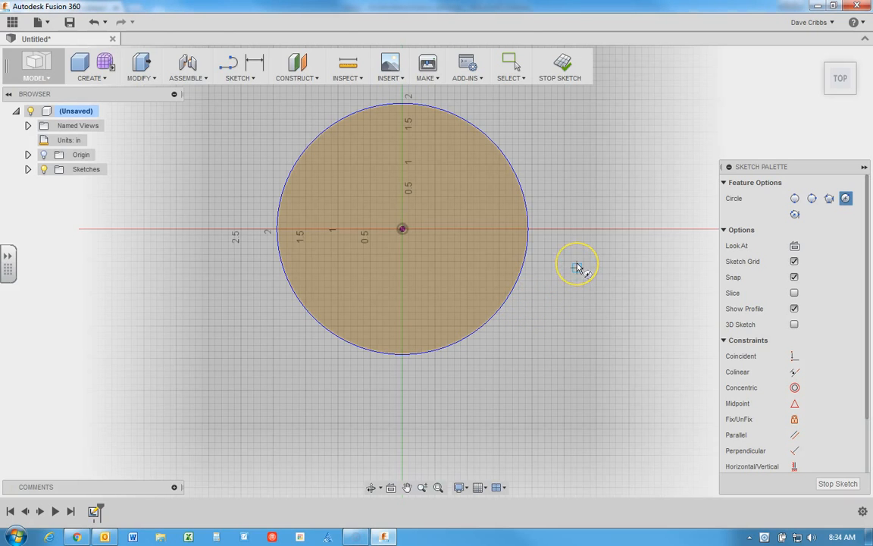
click(616, 263)
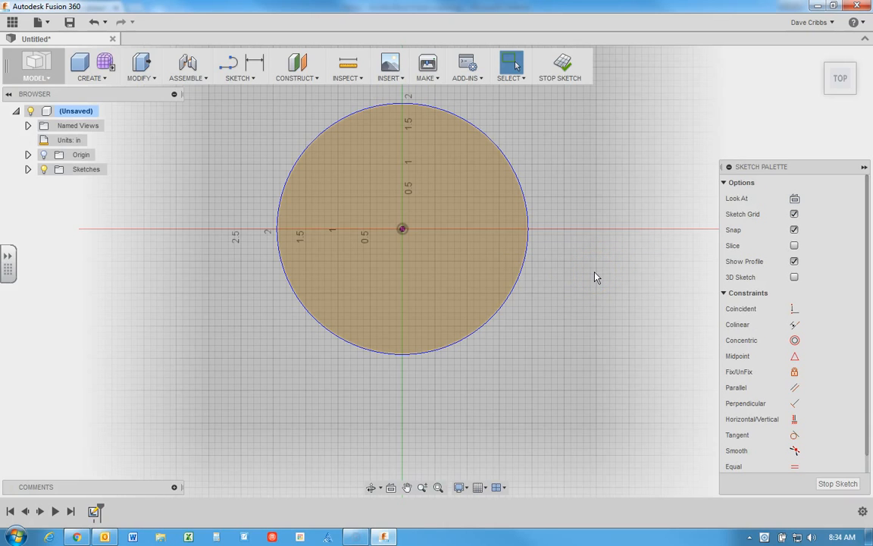
Step: Remove the Sketch Dimension command from the toolbar and add it back
click(249, 78)
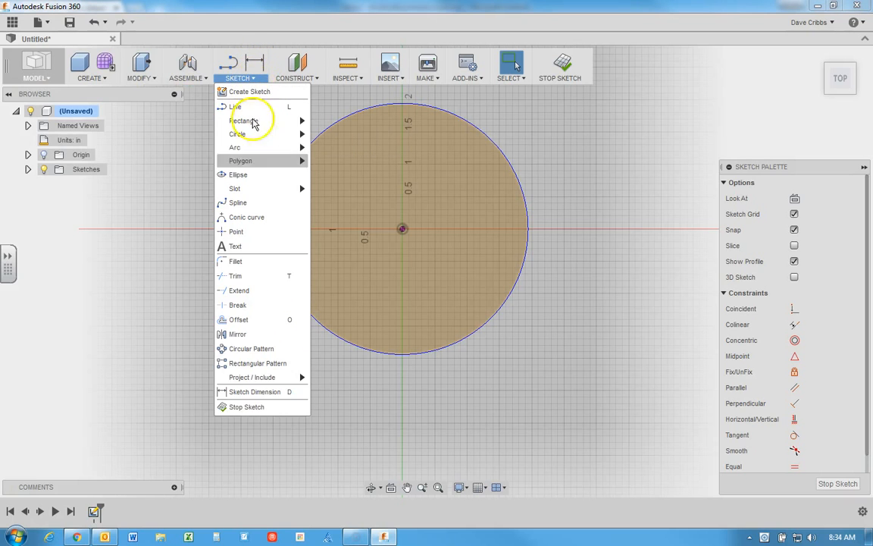
click(302, 393)
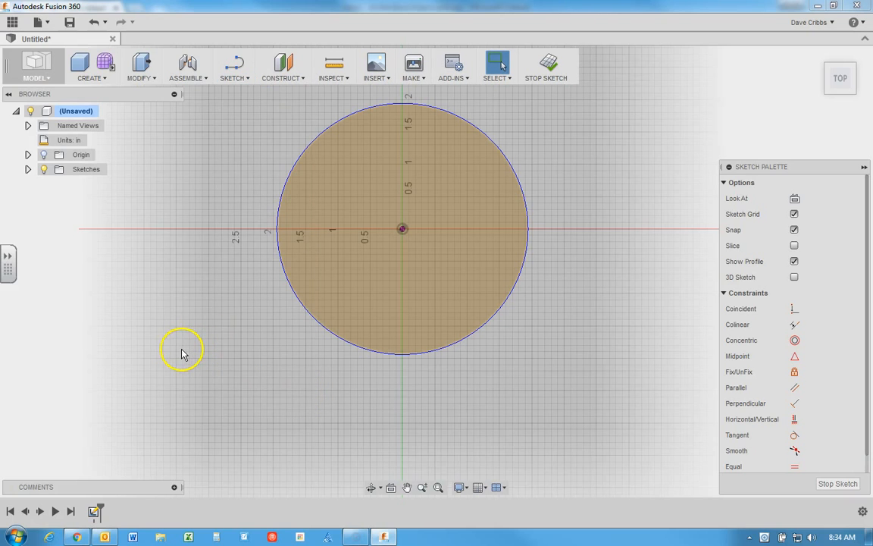
click(231, 75)
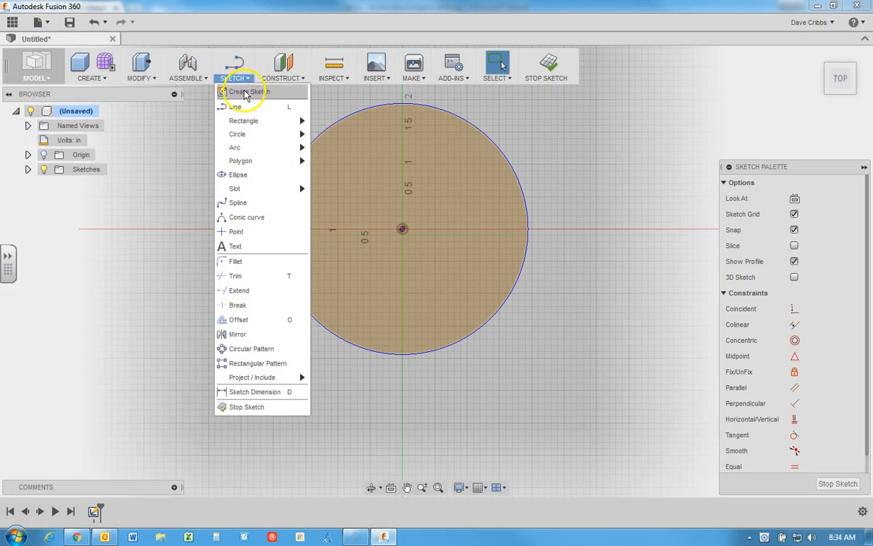
click(302, 398)
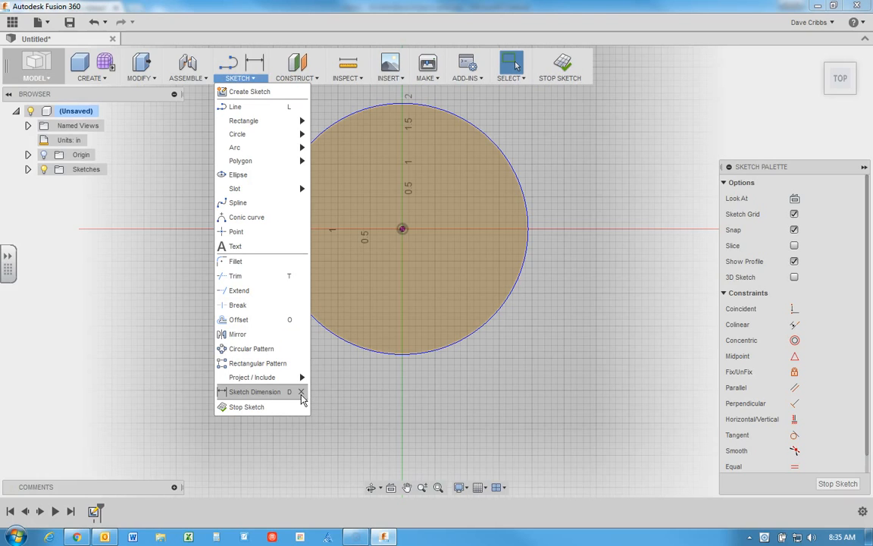
click(326, 358)
Step: Dimension the circle's diameter as 28 in, bring the whole circle into view, and leave the dimension command
click(254, 64)
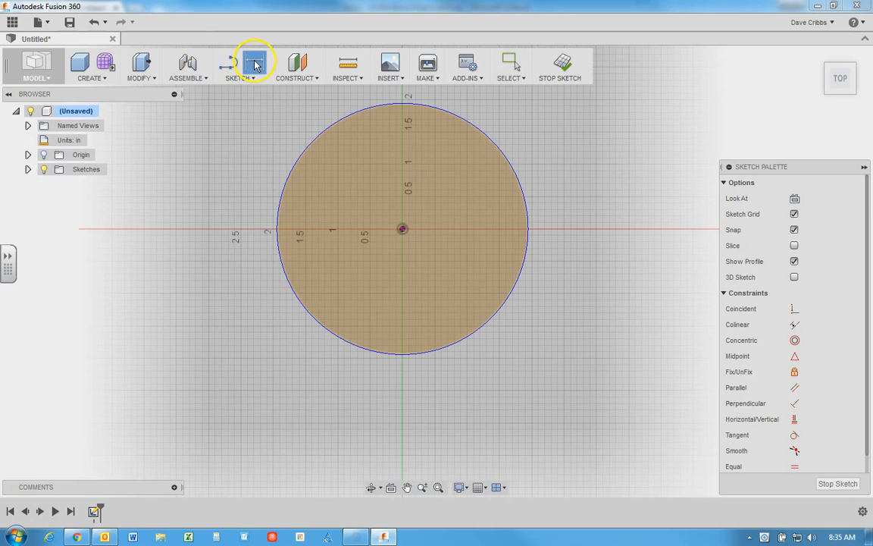
click(522, 193)
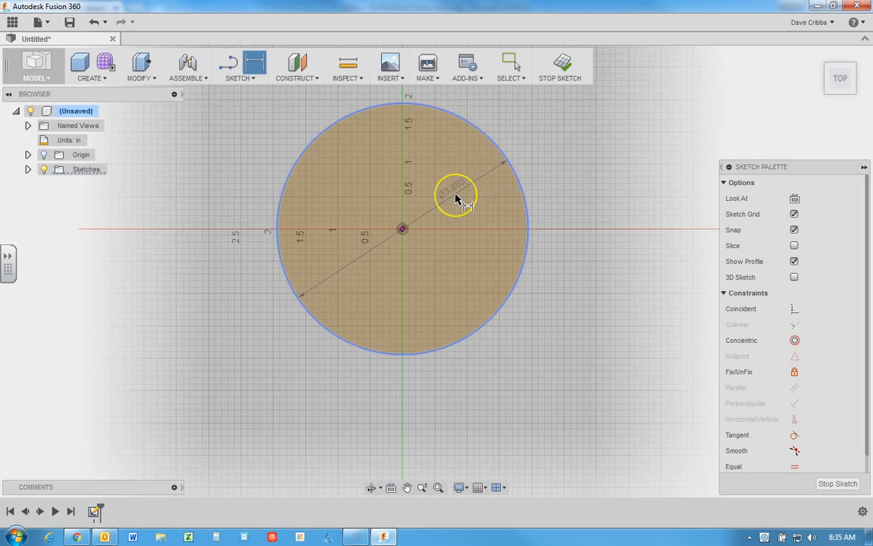
click(573, 135)
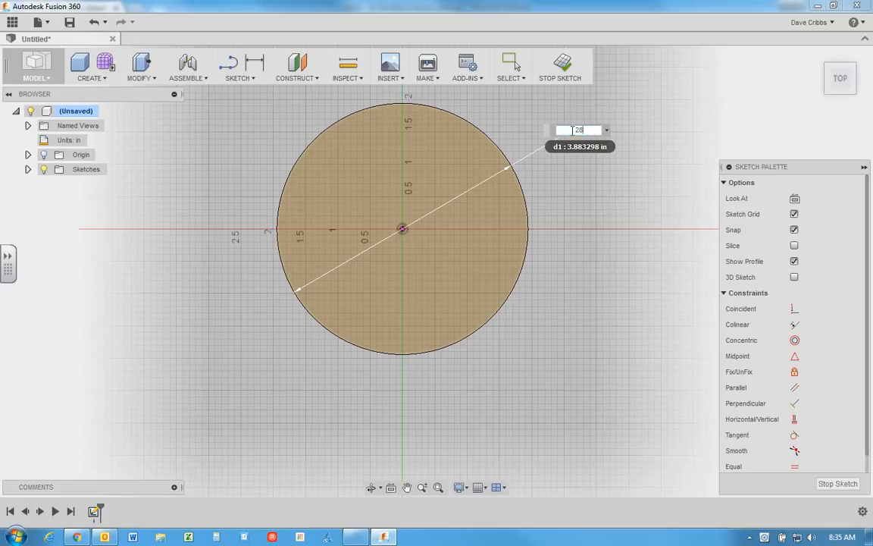
key(Return)
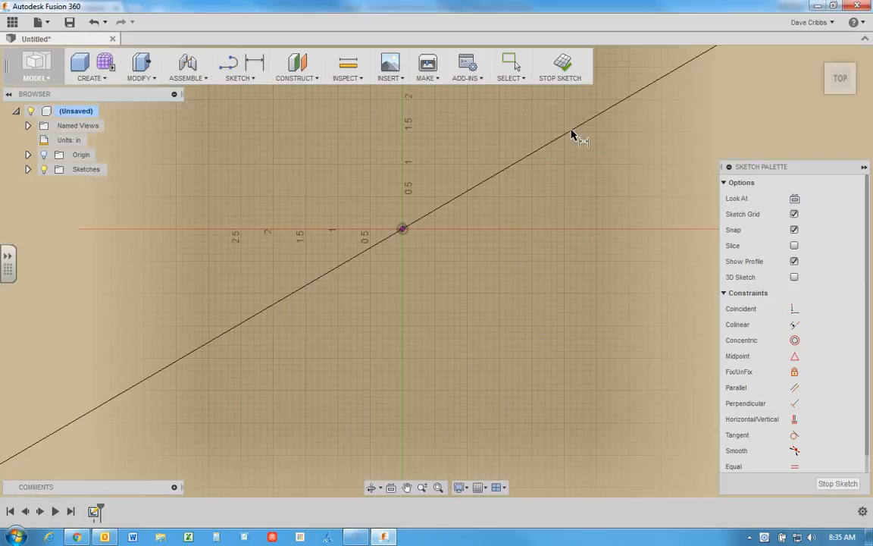
key(d)
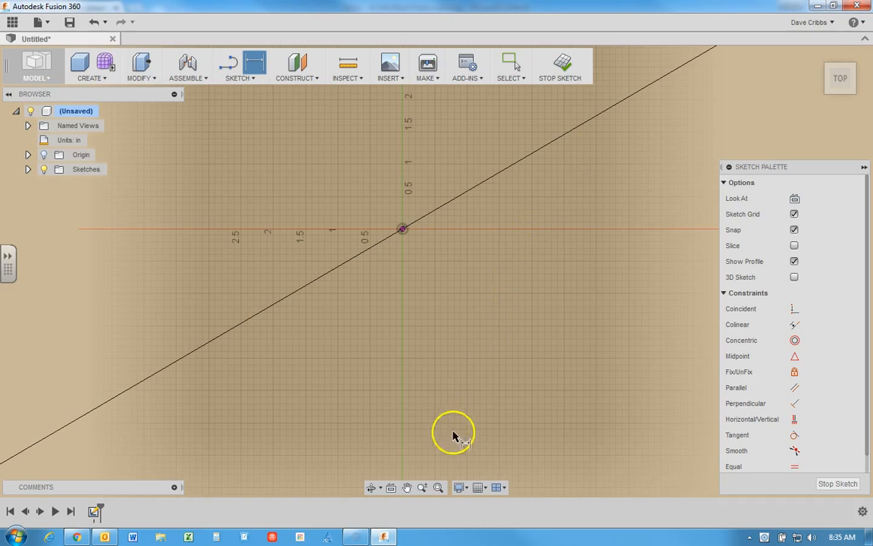
click(438, 489)
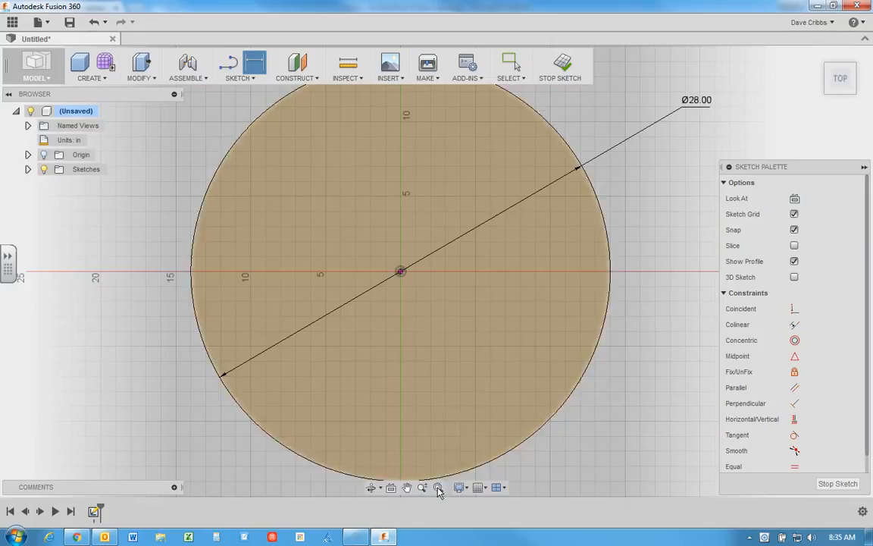
click(630, 266)
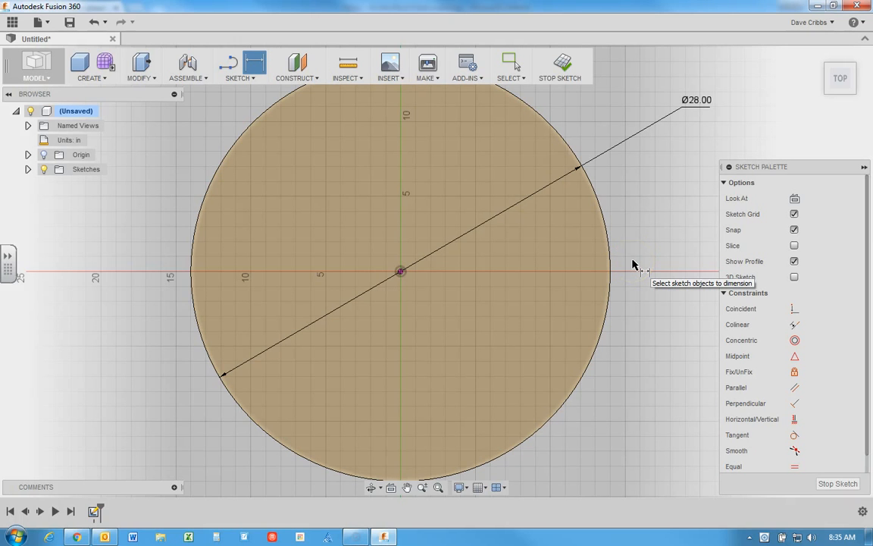
scroll(633, 264, down, 1)
scroll(633, 266, up, 1)
scroll(633, 266, down, 2)
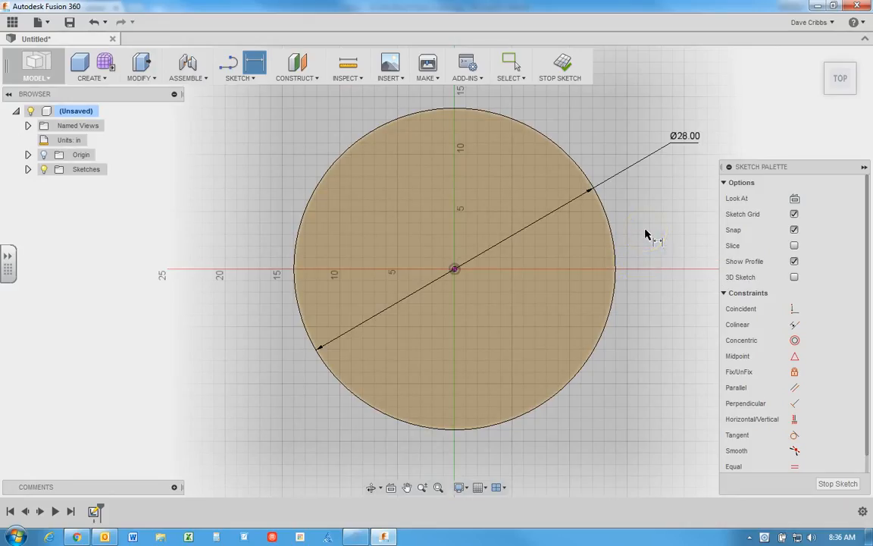
right_click(629, 217)
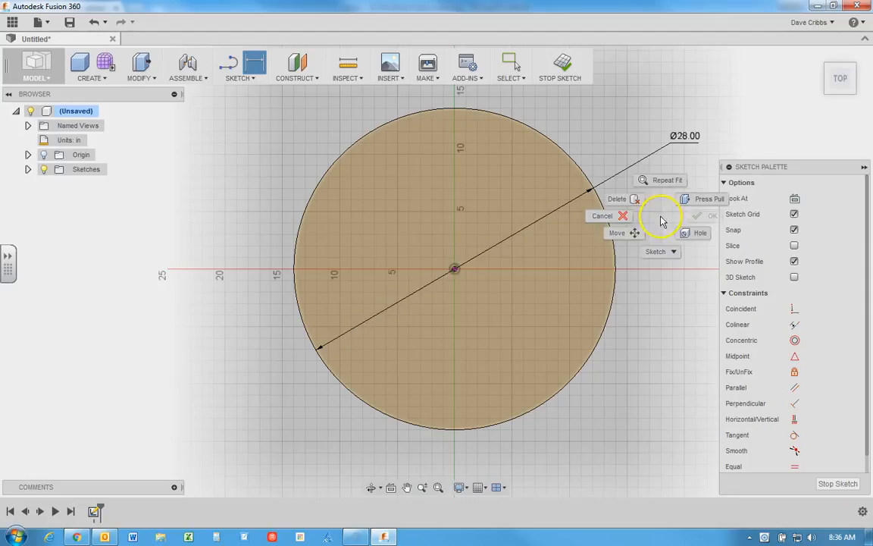
click(618, 215)
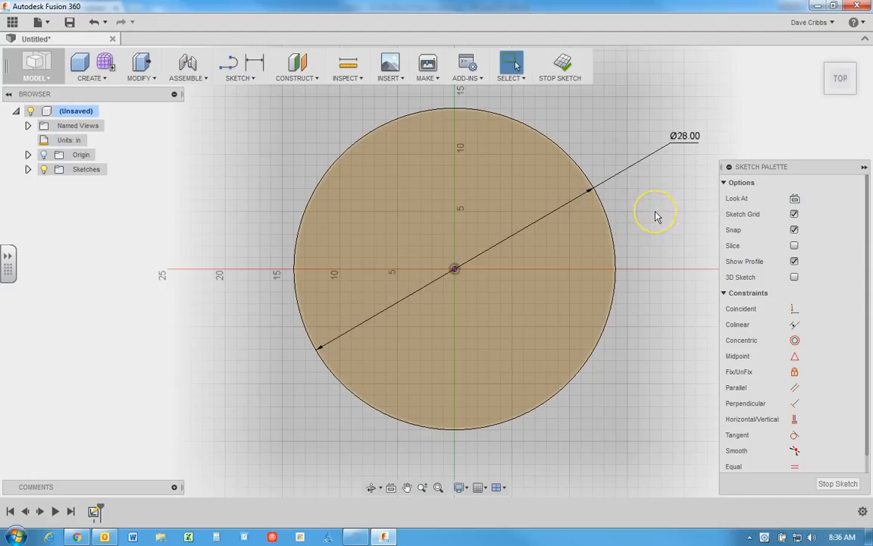
Step: Sketch a second center diameter circle about 10.61 in across, centred on the origin inside the large circle, and finish the command
middle_drag(654, 211, 598, 232)
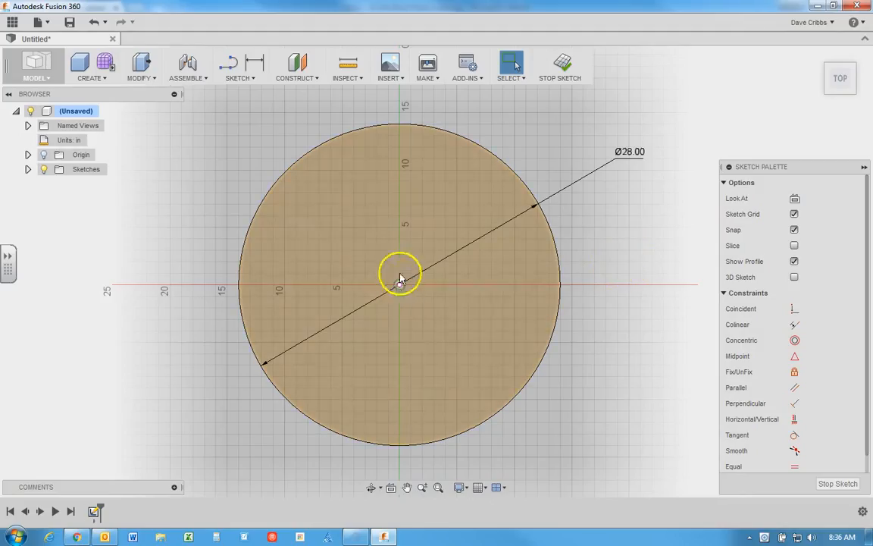
click(242, 78)
mouse_move(253, 134)
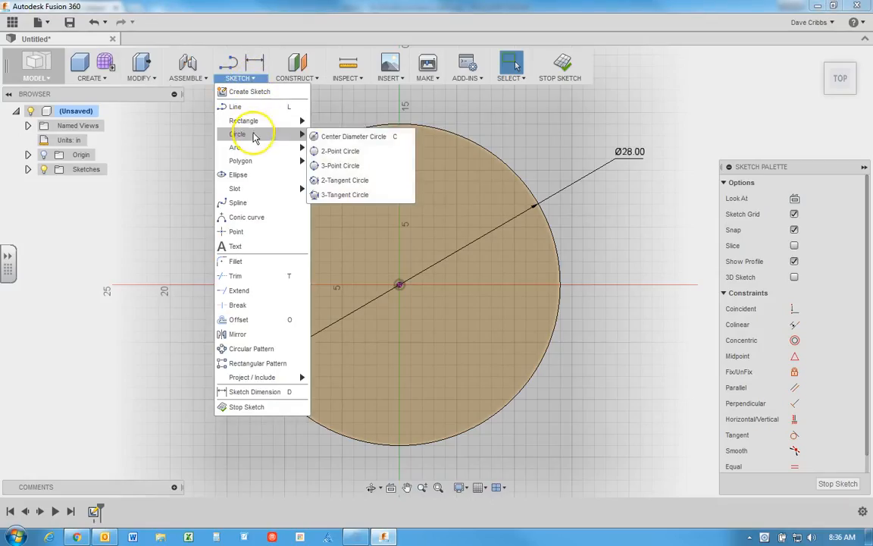
click(328, 138)
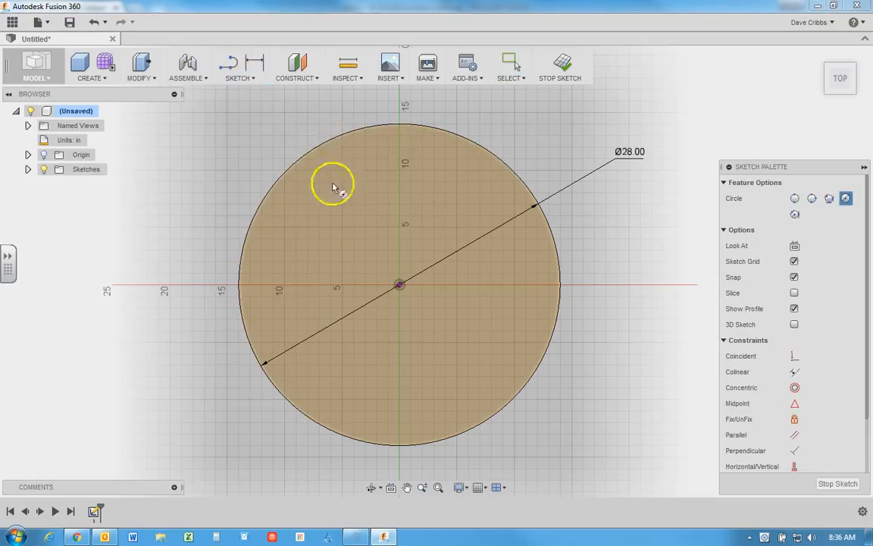
click(399, 287)
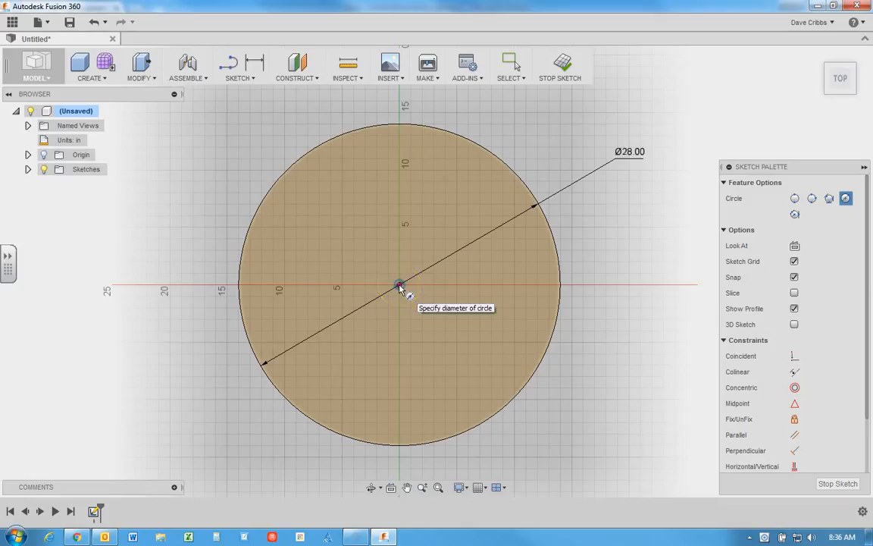
click(454, 317)
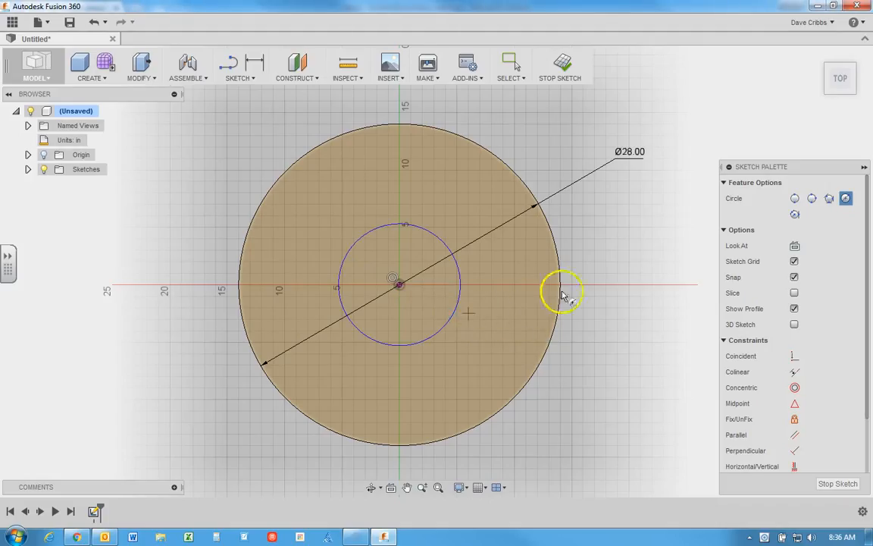
right_click(610, 239)
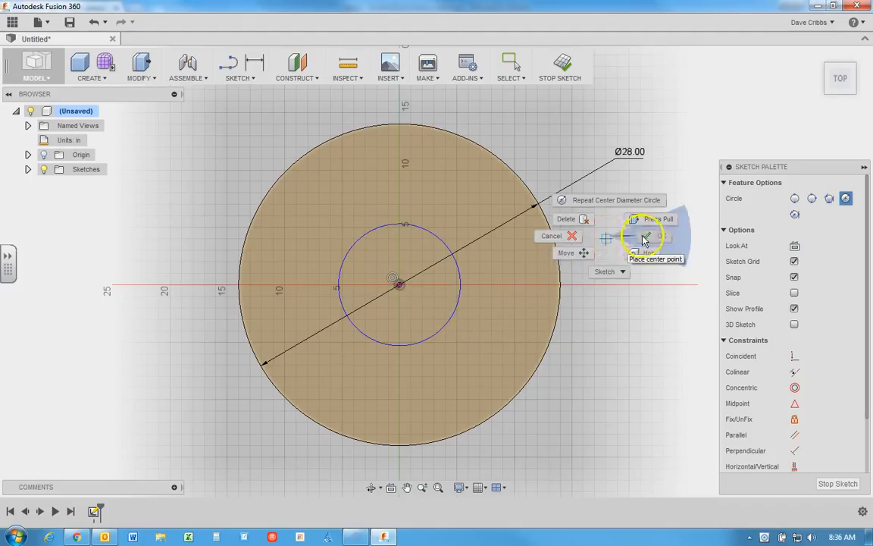
click(644, 238)
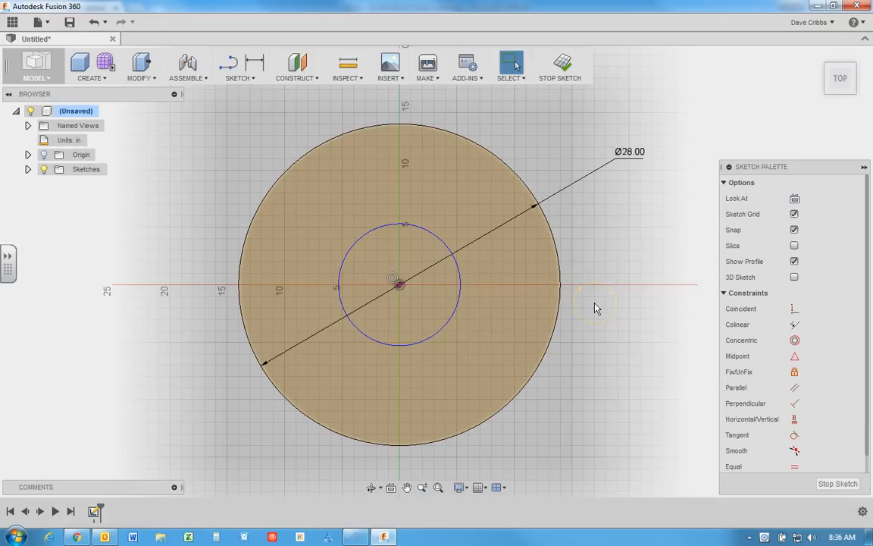
click(254, 64)
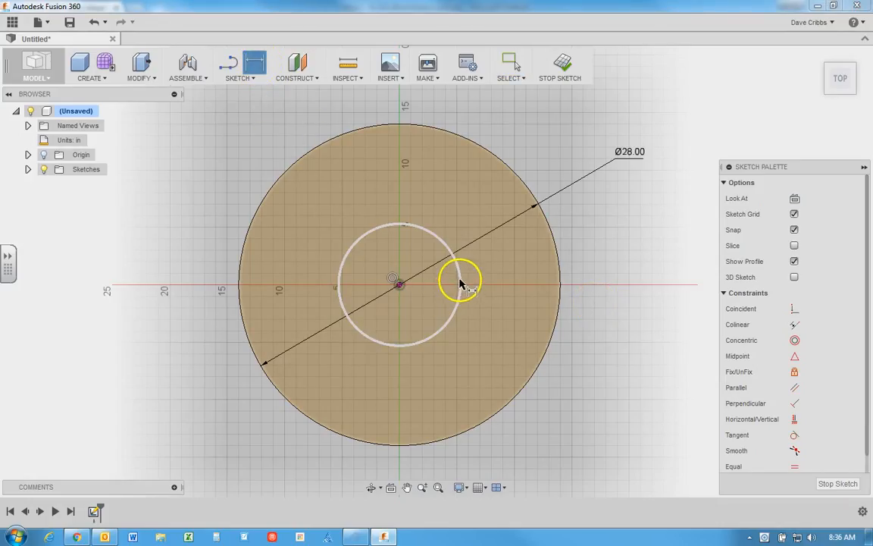
right_click(599, 230)
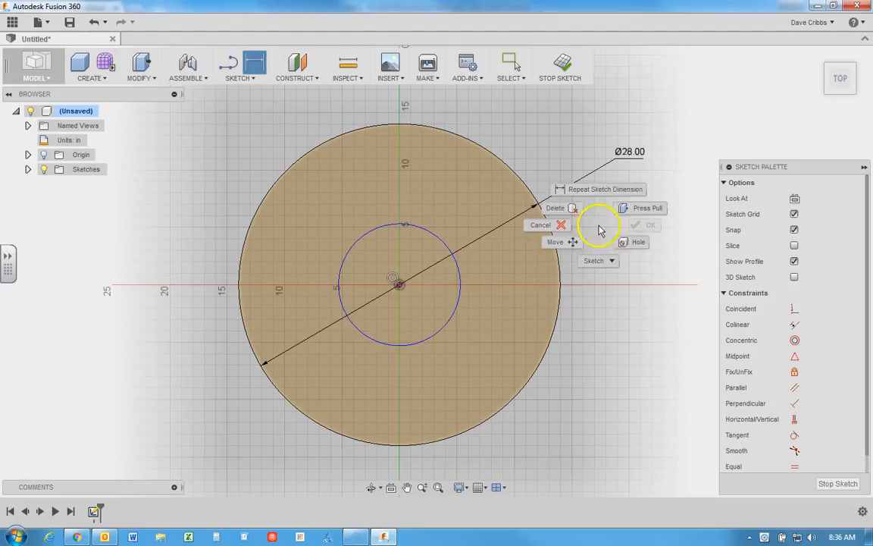
click(561, 225)
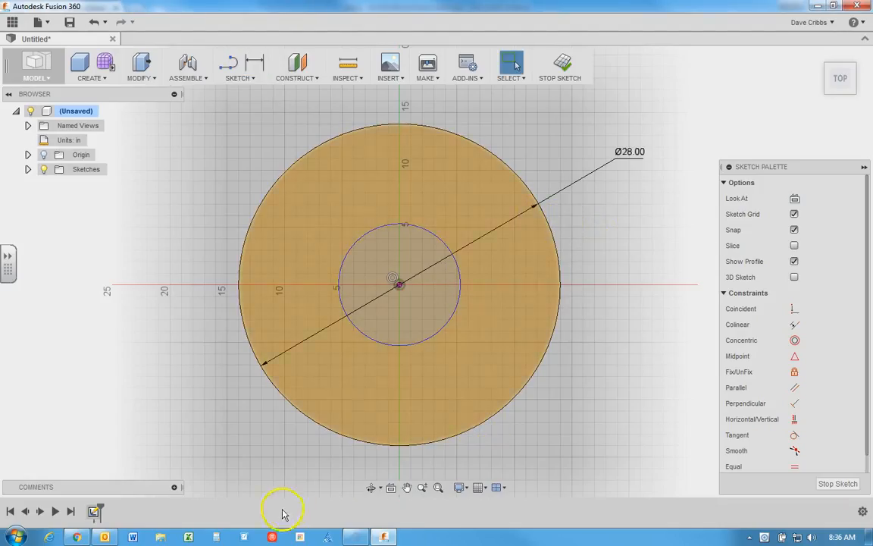
Step: Switch to Windows Explorer and browse the Documents library to NASA Rover Challenge/2014_2015/1415_Rover_CAD
click(161, 537)
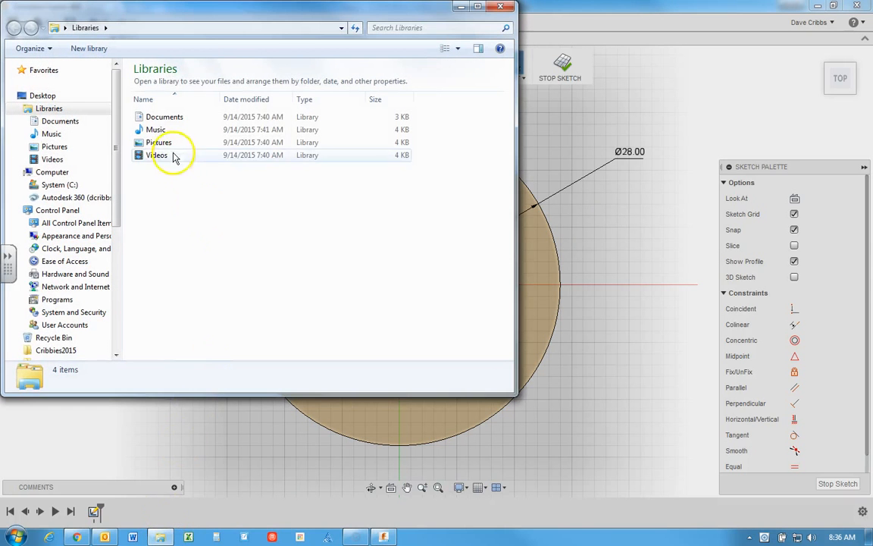
double_click(171, 119)
scroll(170, 258, down, 3)
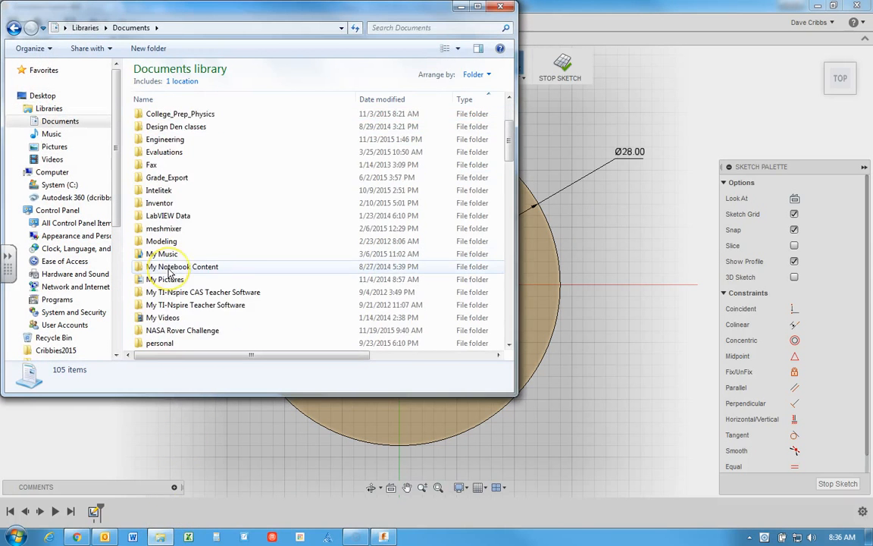
scroll(170, 272, down, 1)
double_click(171, 293)
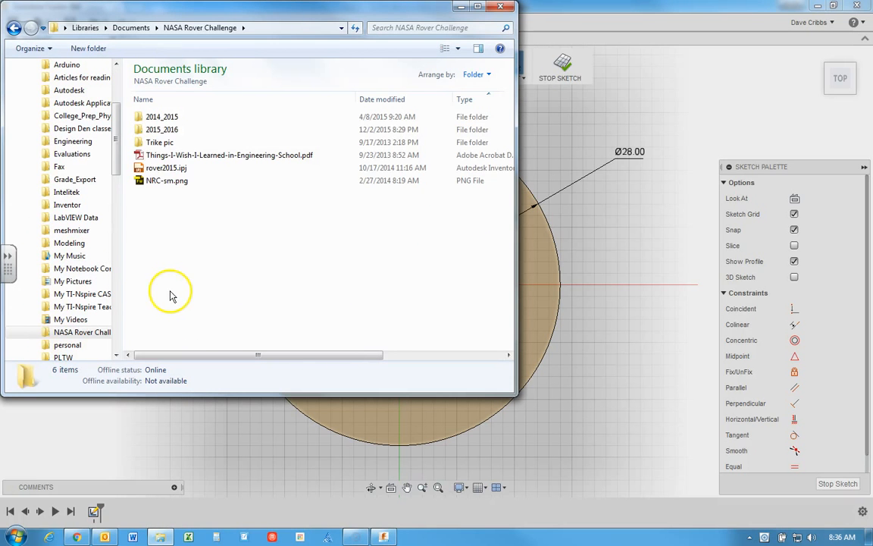
double_click(162, 118)
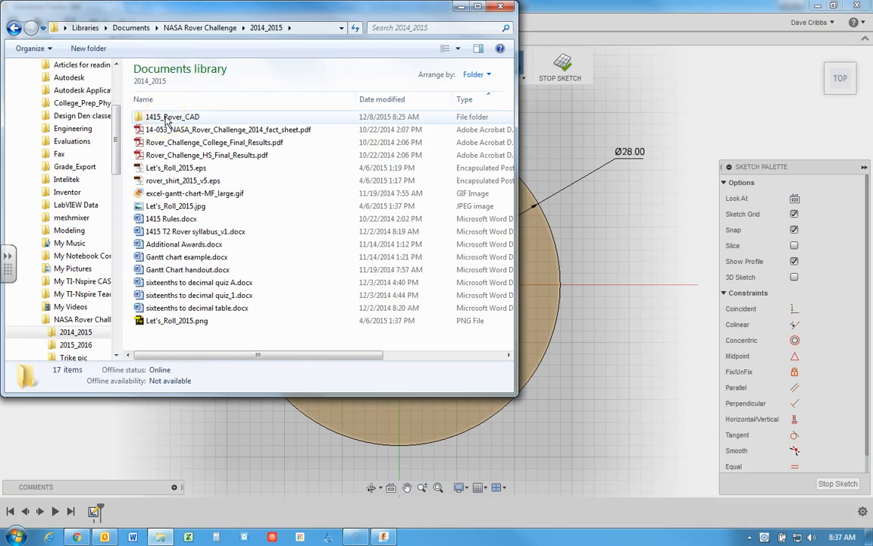
double_click(168, 117)
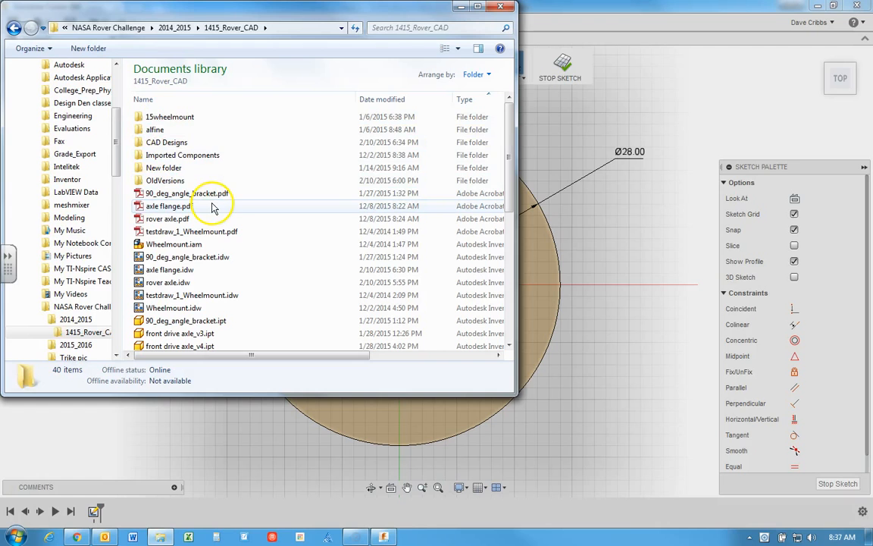
Step: Open axle flange.pdf and examine the flange's diameter dimensions at 75% magnification
double_click(170, 206)
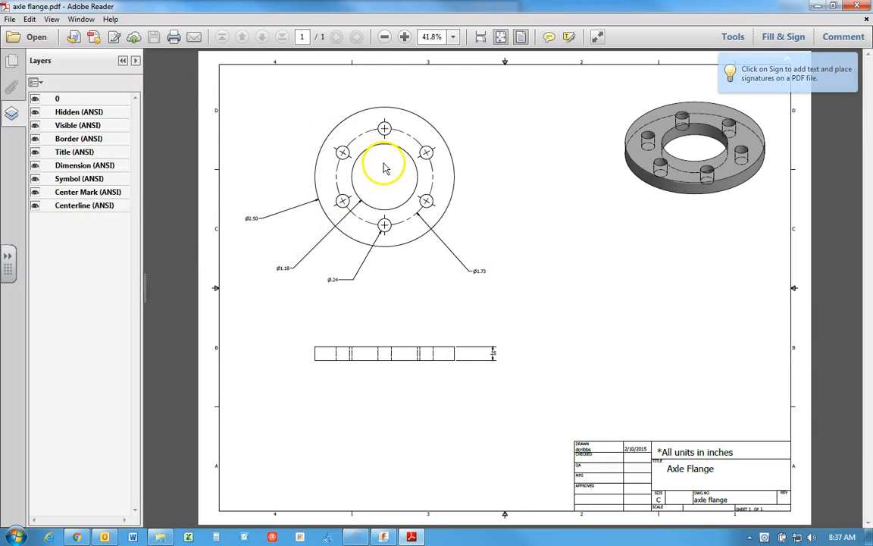
click(405, 37)
click(405, 38)
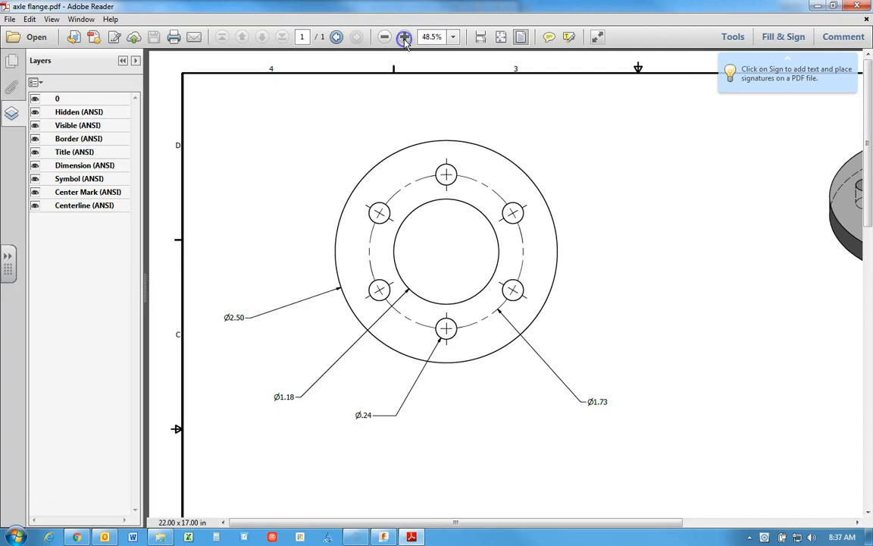
click(405, 38)
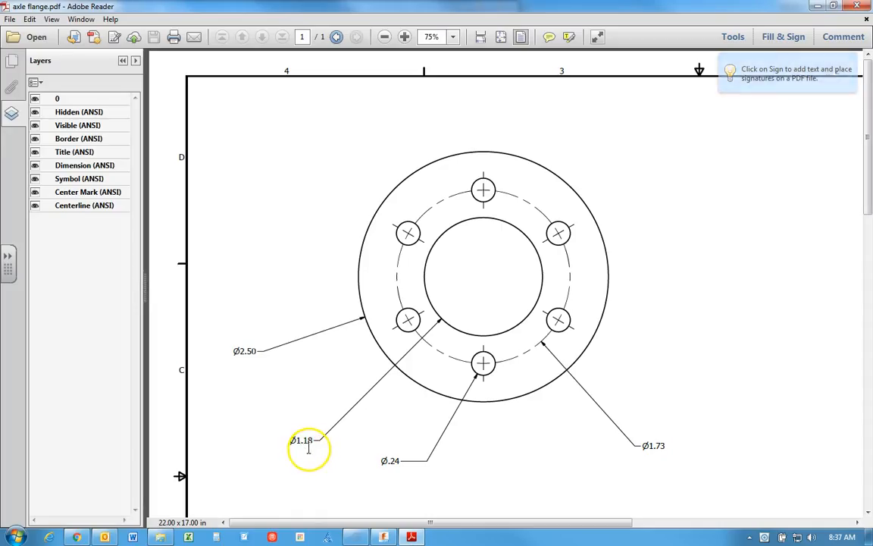
Step: Switch back to Fusion 360, dimension the inner circle's diameter as 1.18 in, and finish the sketch
click(385, 539)
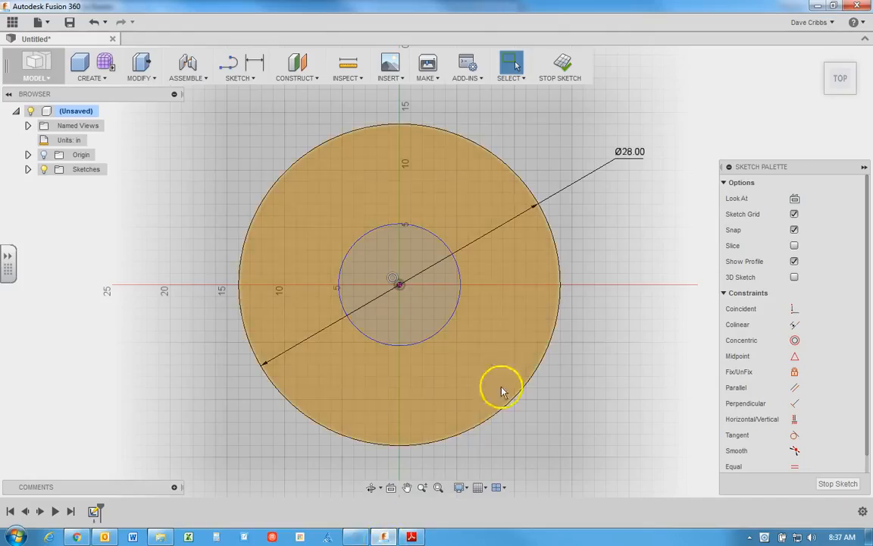
click(254, 63)
click(460, 286)
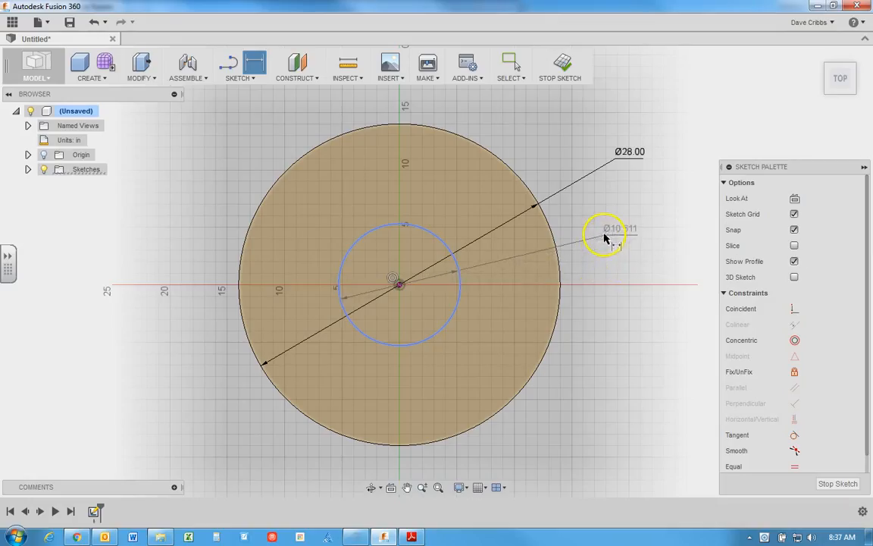
click(604, 242)
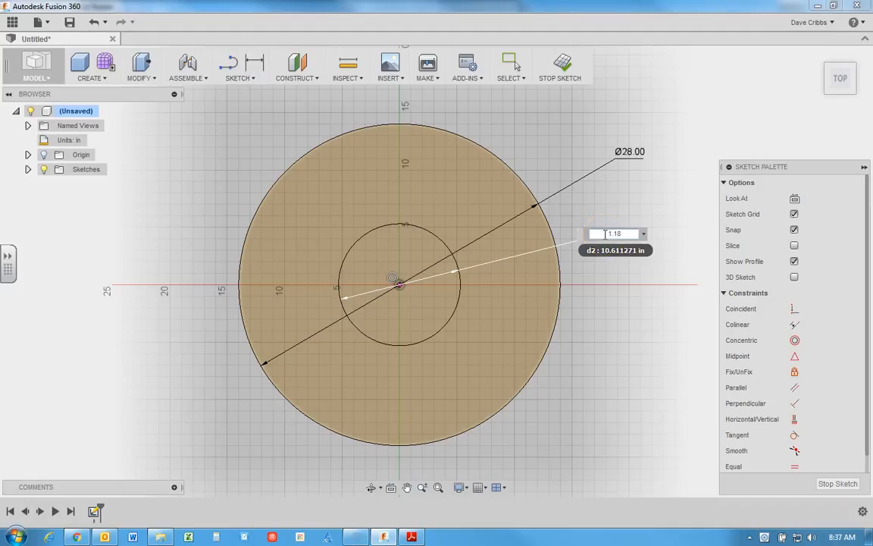
key(Return)
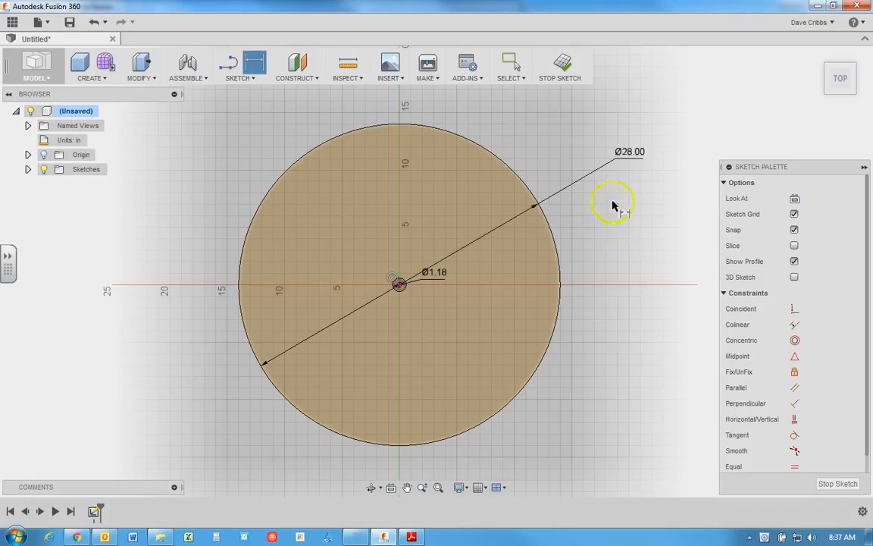
click(565, 67)
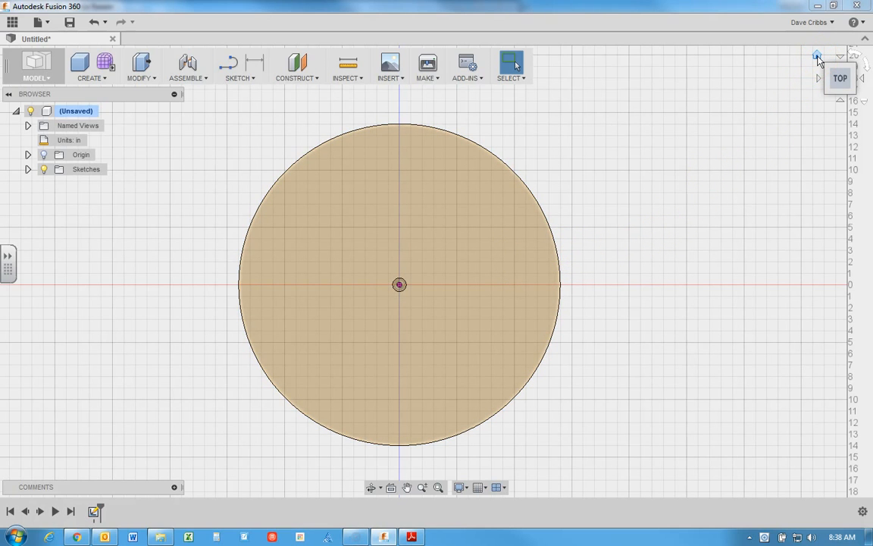
Step: Examine the sketch in the home view, selecting the outer ring and the small inner circle in turn to compare their profiles
click(817, 56)
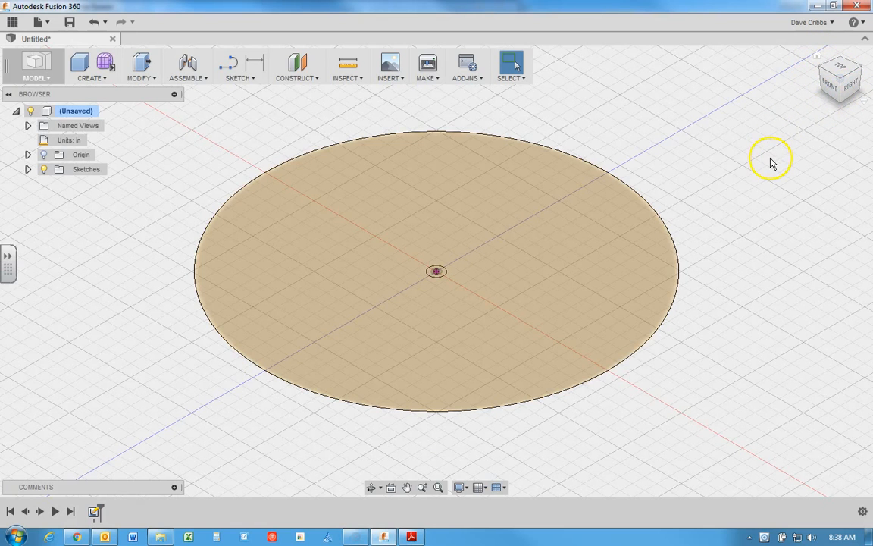
click(561, 257)
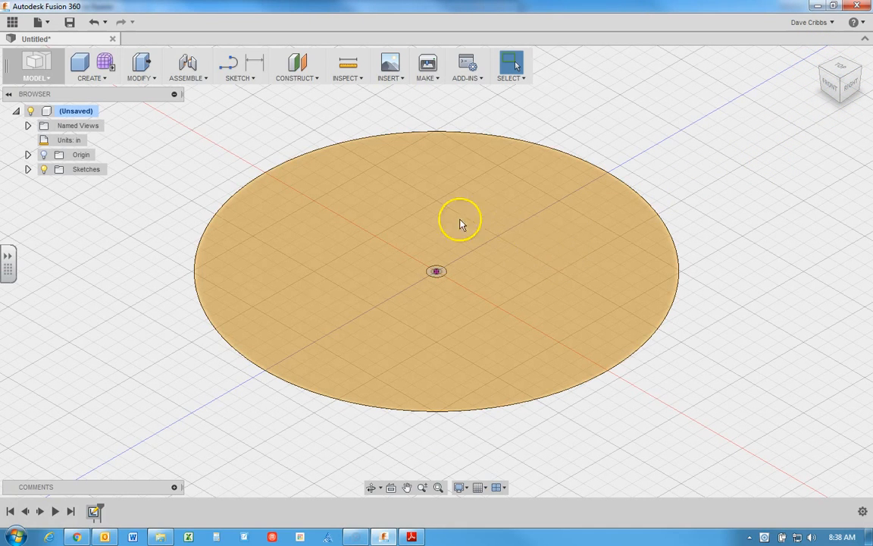
click(557, 291)
click(513, 241)
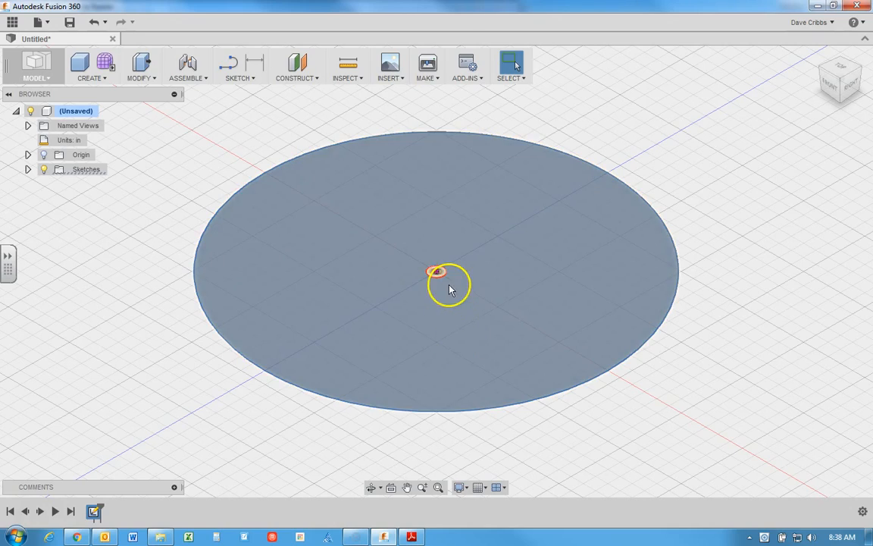
scroll(439, 278, up, 1)
click(439, 277)
click(541, 246)
click(453, 276)
scroll(444, 279, up, 4)
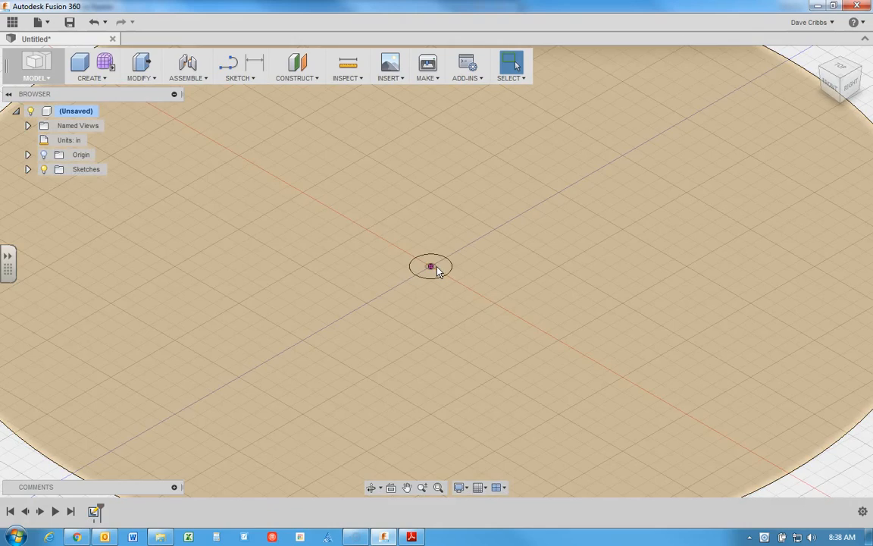
scroll(440, 271, up, 4)
click(452, 269)
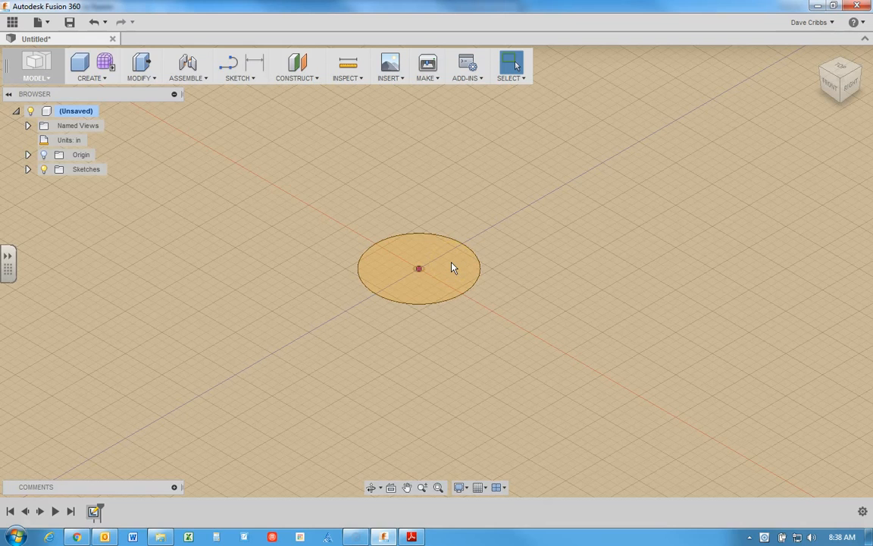
click(451, 263)
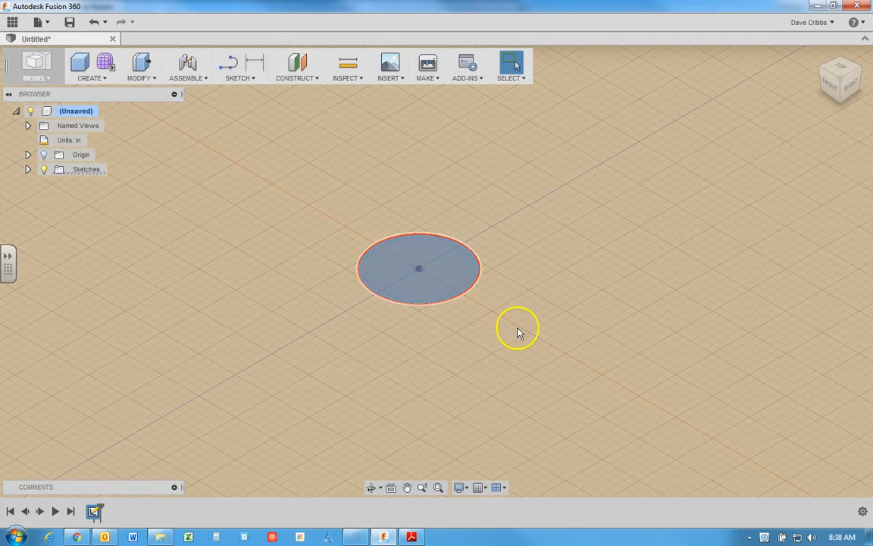
click(498, 305)
scroll(498, 305, up, 2)
scroll(498, 308, down, 5)
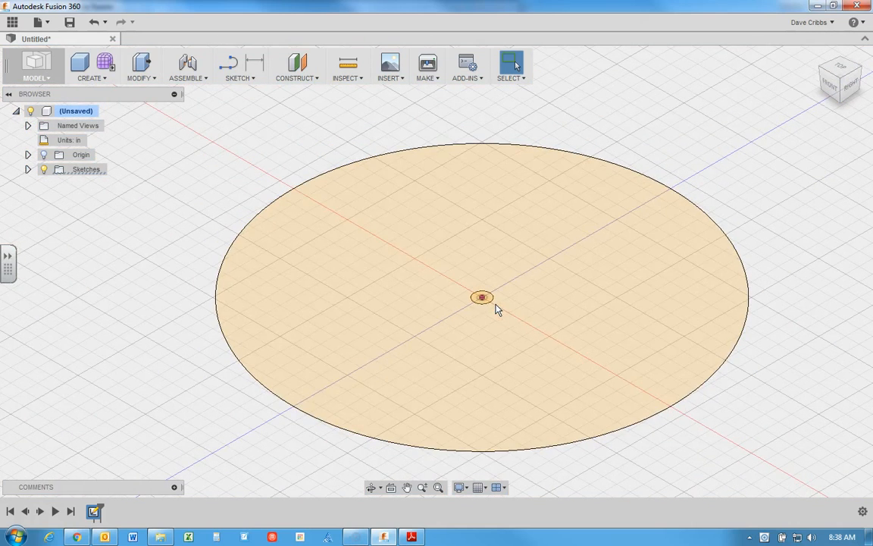
Step: Extrude the ring profile between the two circles 0.5 in as a new body, leaving the inner circle unselected
click(595, 277)
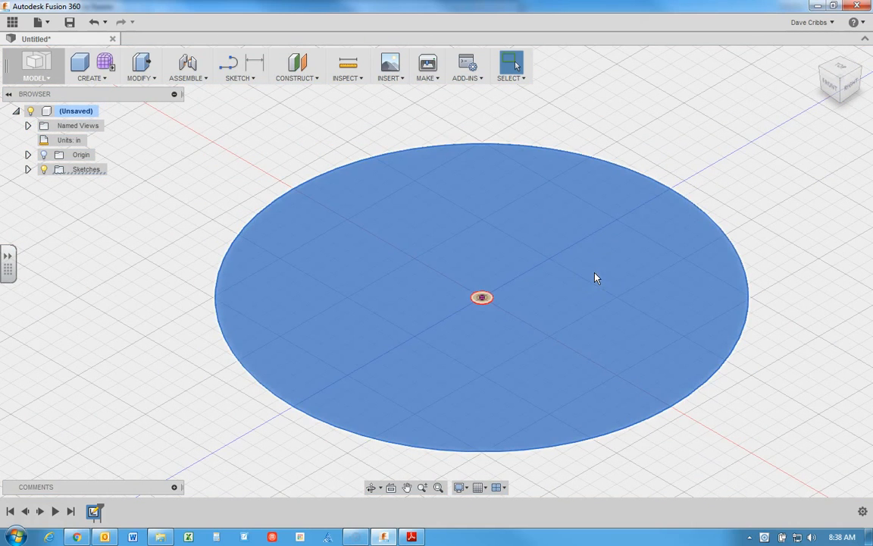
right_click(557, 228)
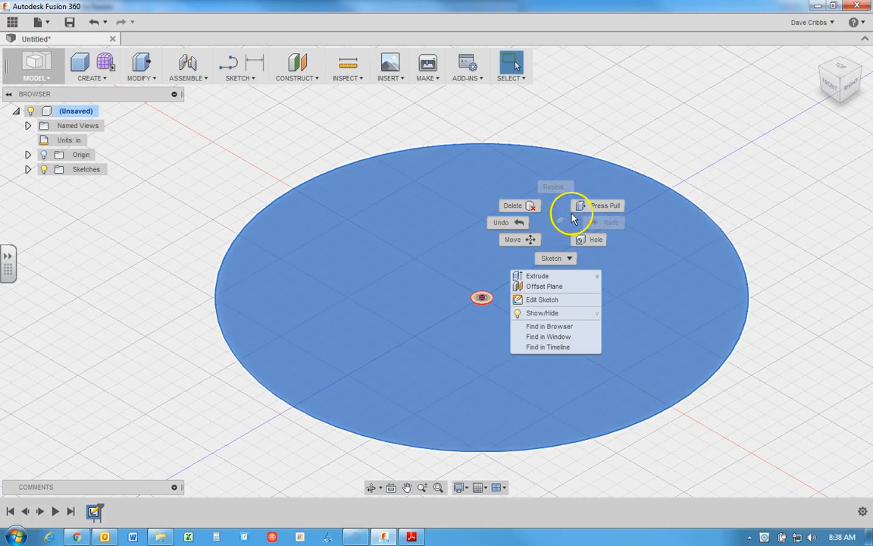
key(Escape)
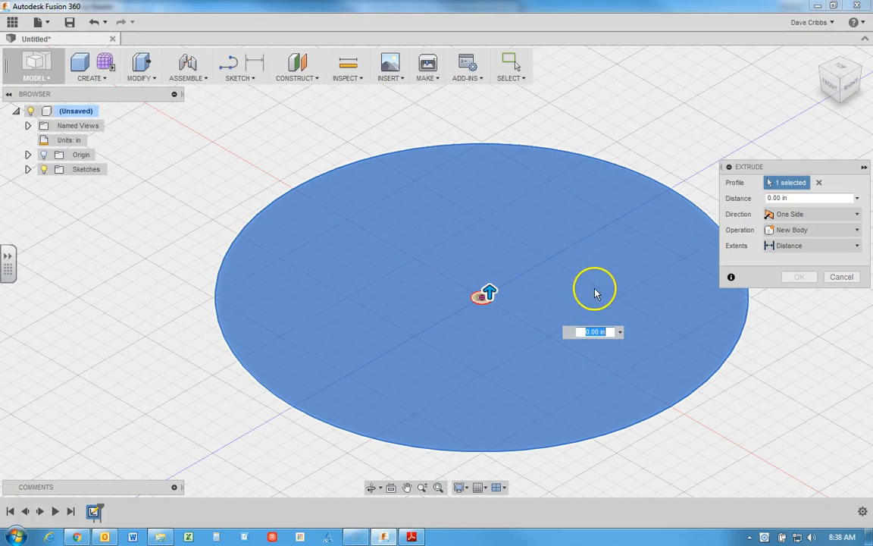
text(.5)
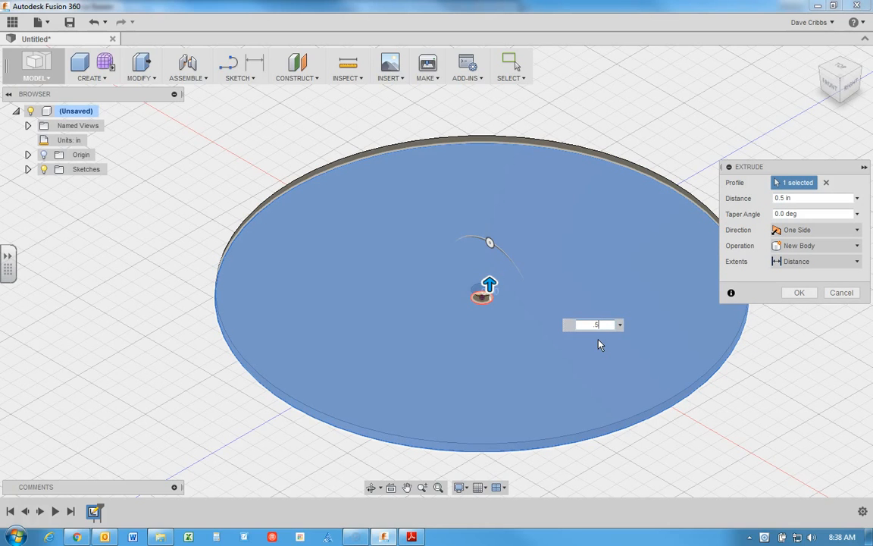
key(Return)
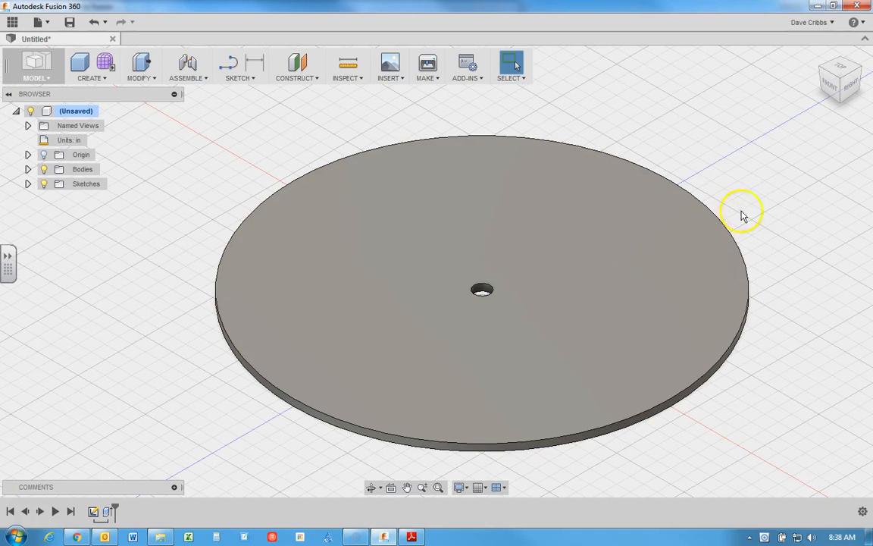
Step: Start a center diameter circle in a new sketch on the disc's upper flat face
click(853, 87)
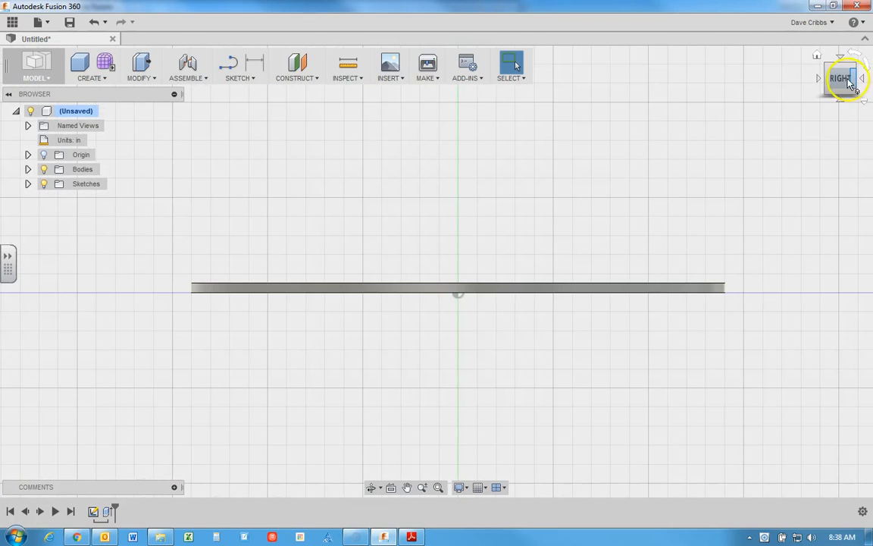
click(842, 58)
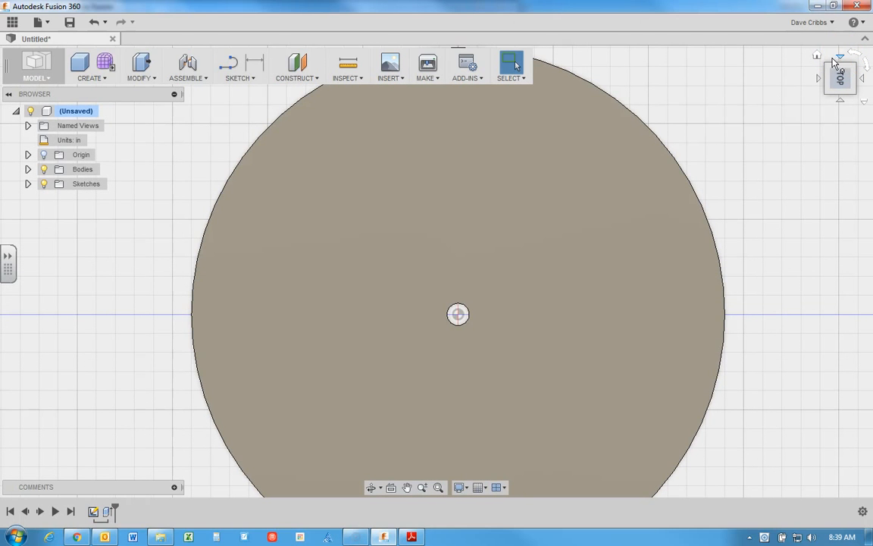
click(817, 58)
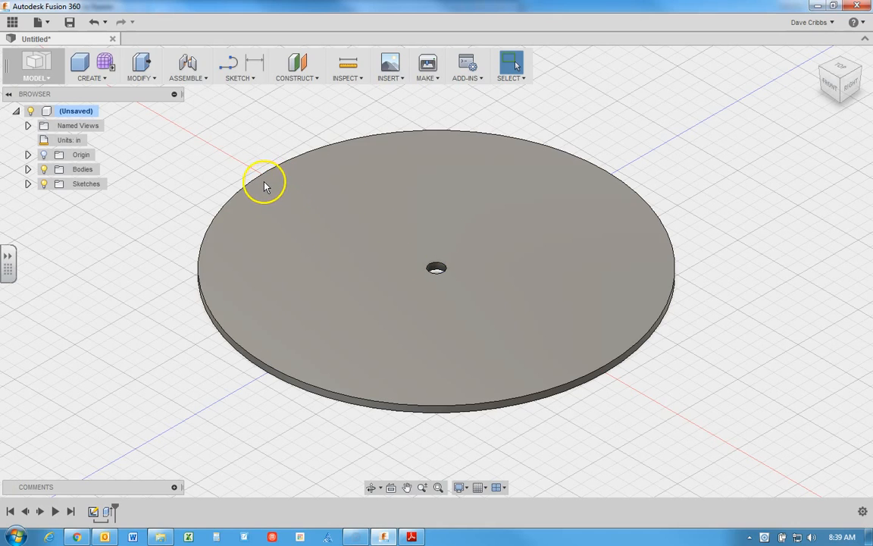
click(249, 79)
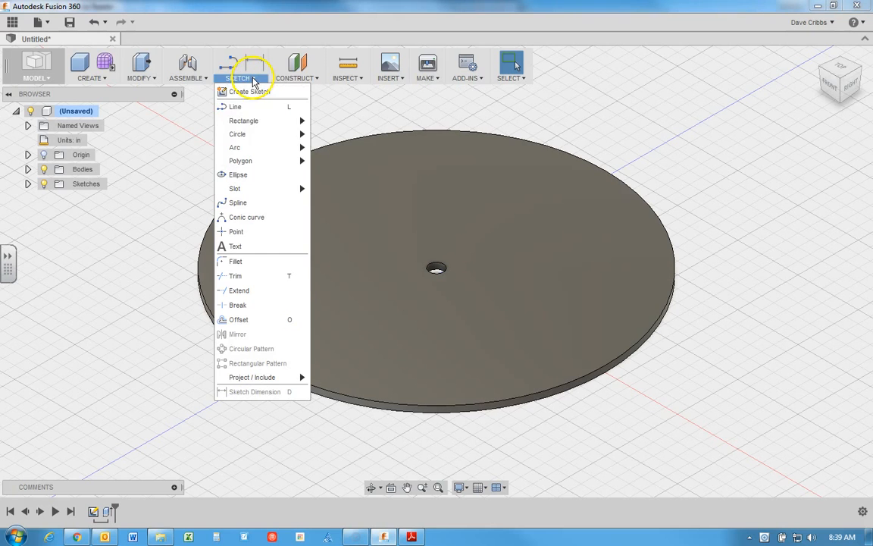
mouse_move(250, 134)
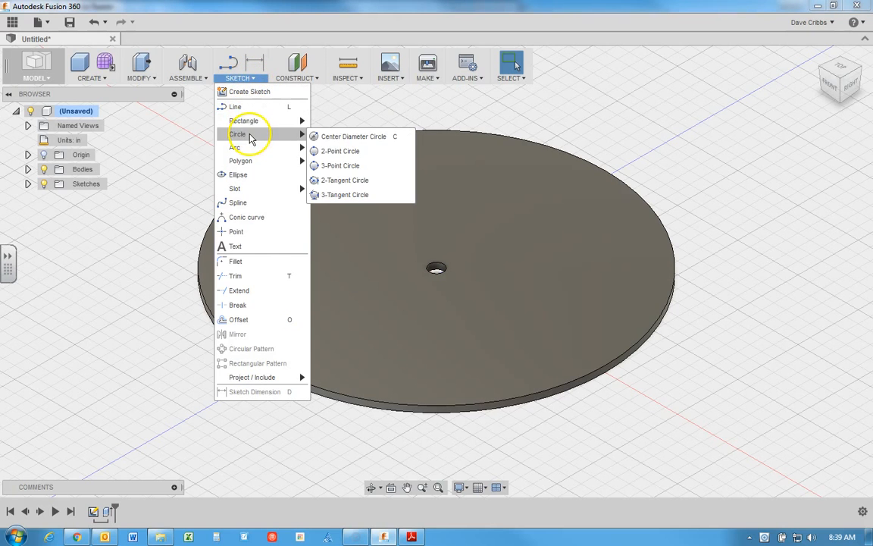
click(331, 138)
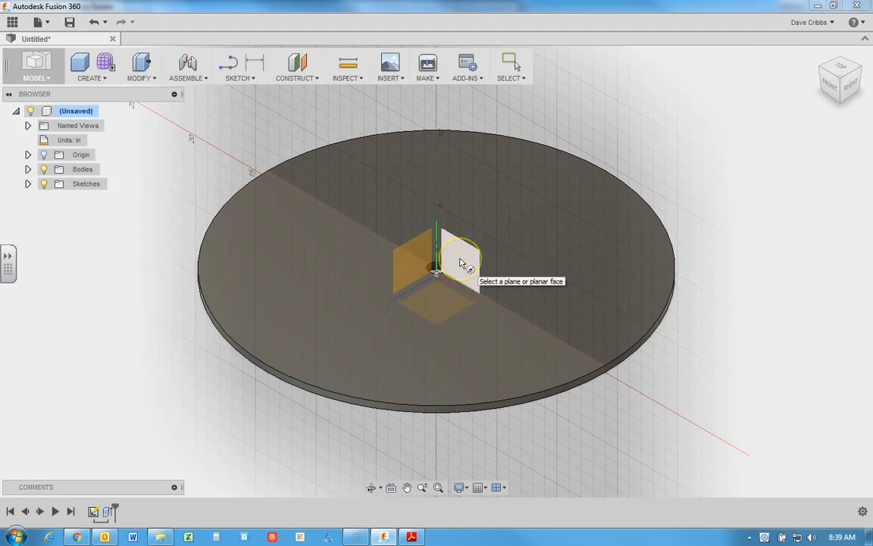
click(447, 257)
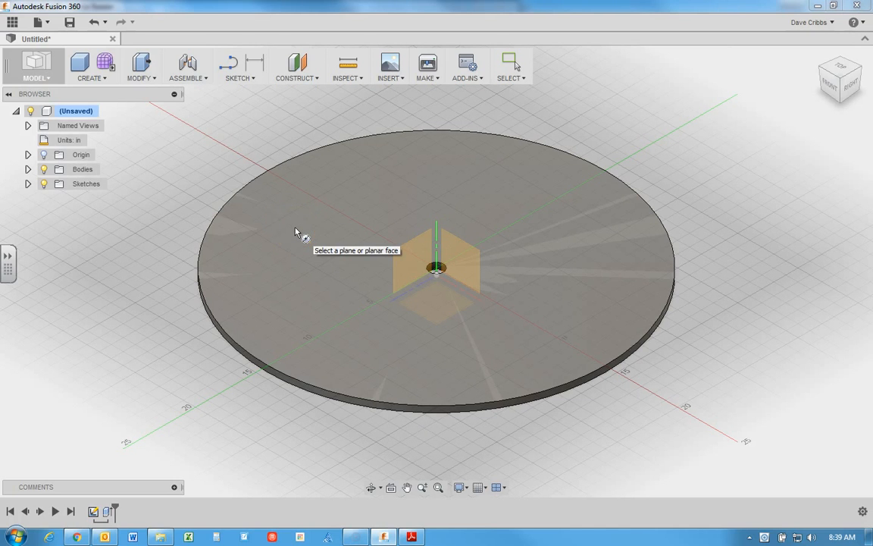
click(296, 232)
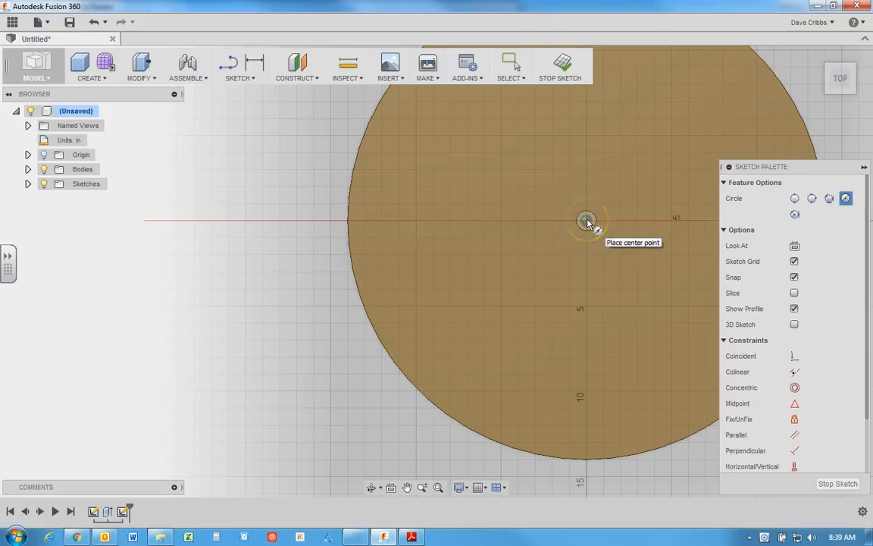
Step: Draw a circle about 2.32 in across on the vertical axis, above the center hole, and finish the circle command
click(588, 163)
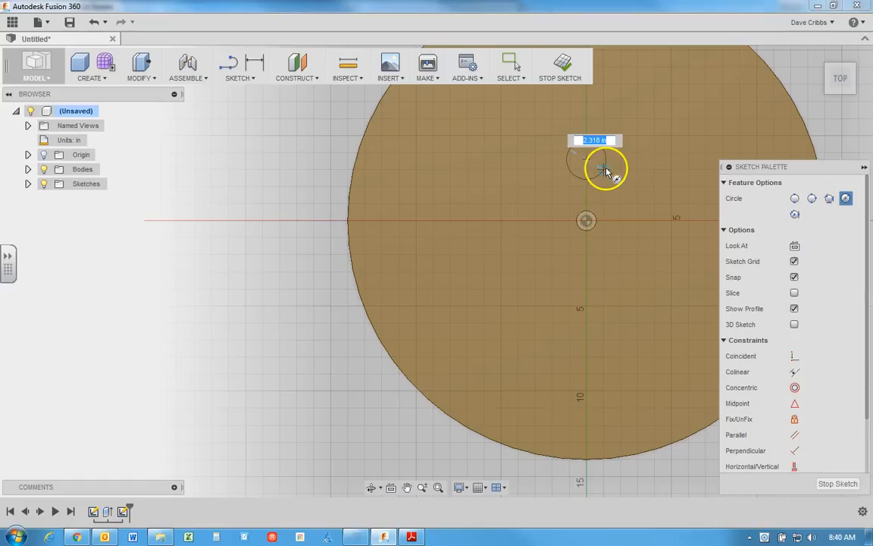
click(609, 170)
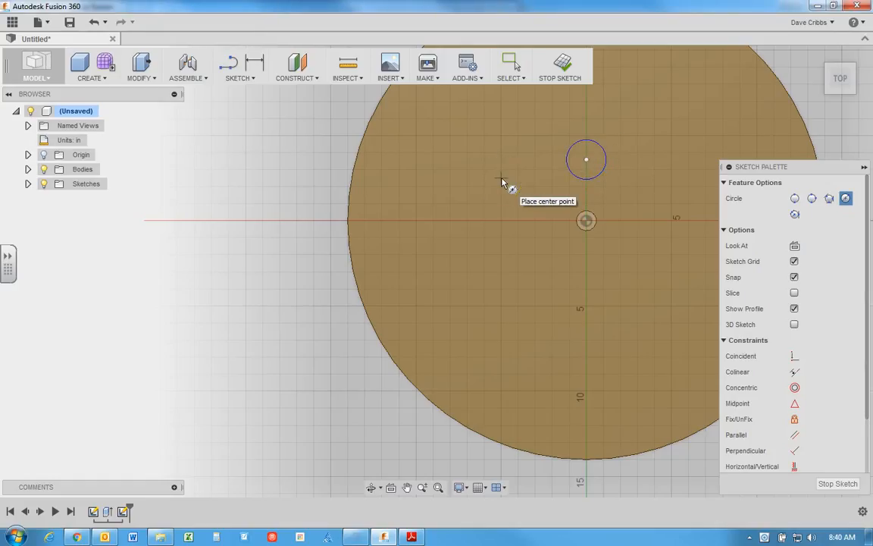
right_click(271, 167)
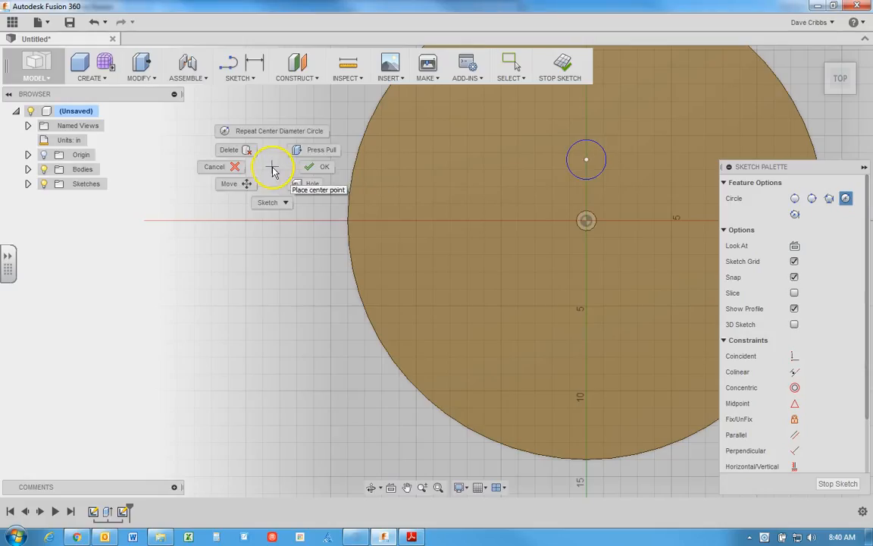
click(315, 166)
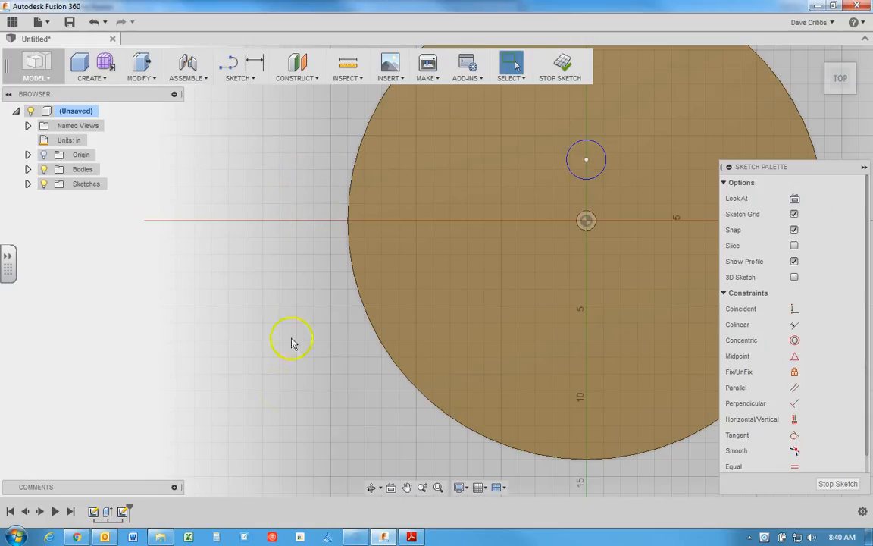
Step: Check the bolt hole size in the axle flange drawing, and set the new circle's diameter to 0.24 in
click(410, 537)
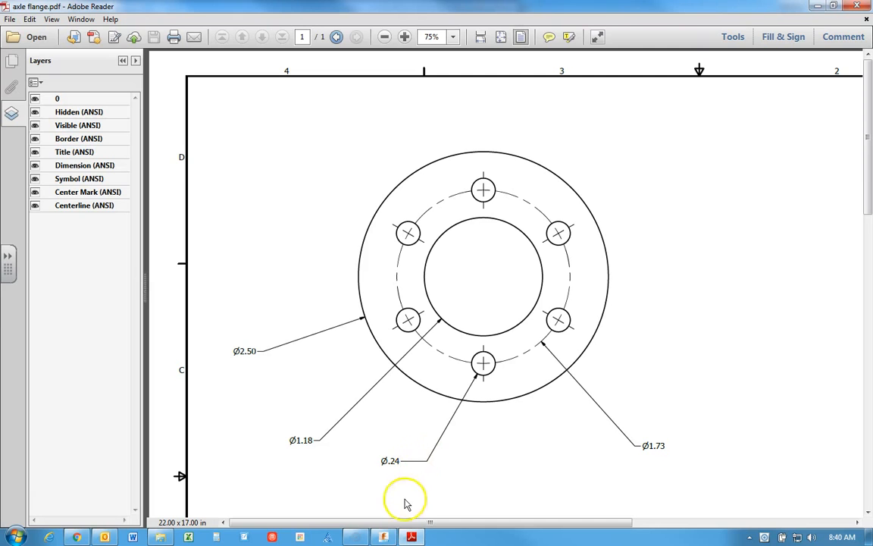
click(385, 536)
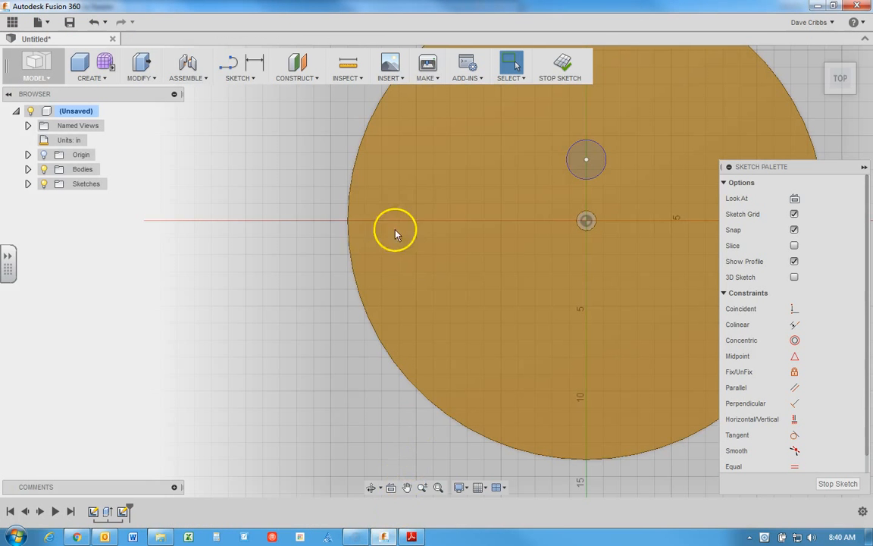
middle_drag(311, 306, 168, 362)
scroll(169, 336, down, 1)
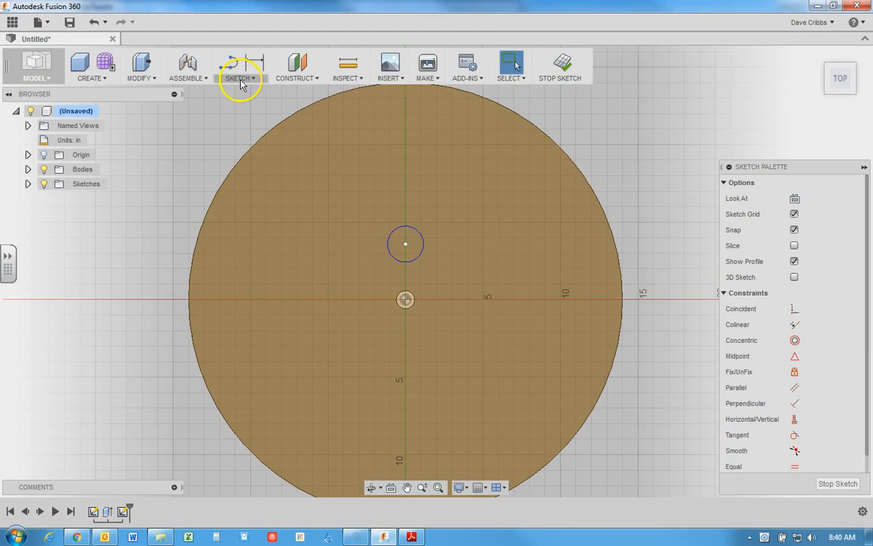
click(253, 62)
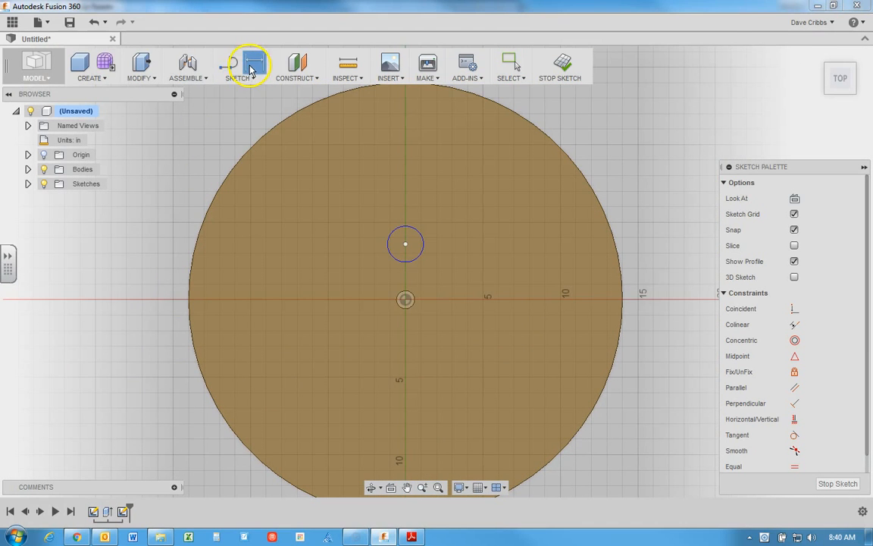
click(424, 242)
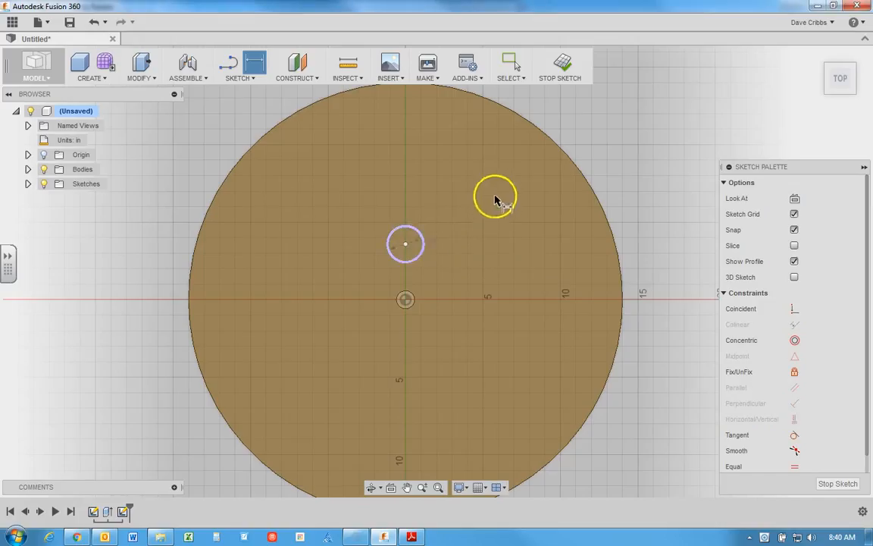
click(502, 187)
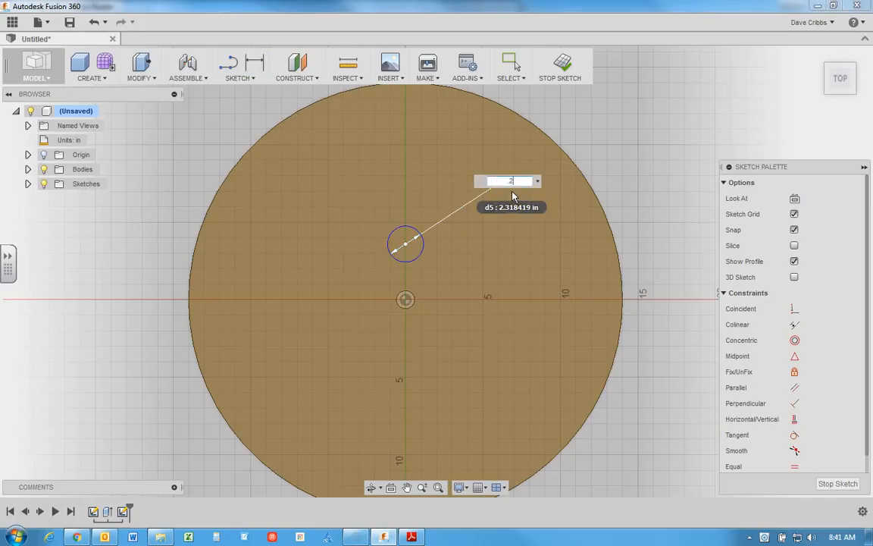
key(Return)
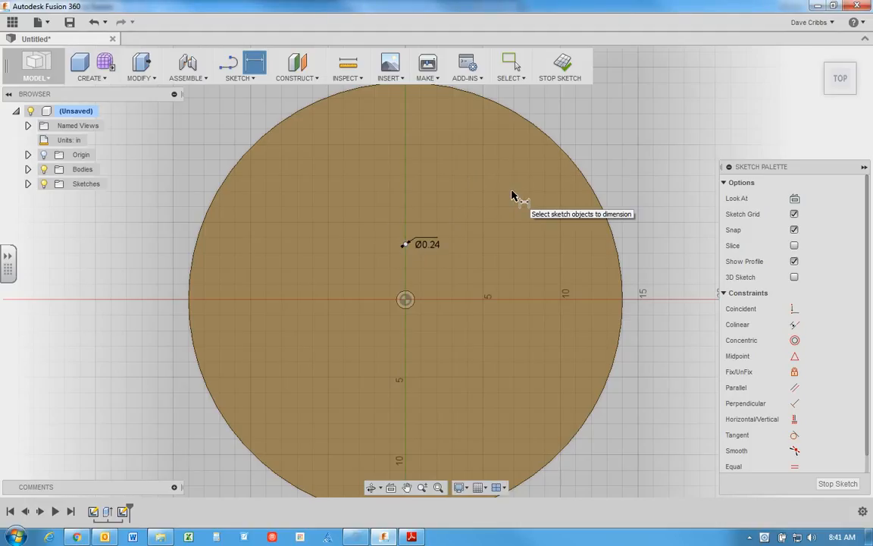
Step: Check the bolt circle in the flange drawing, dimension the small circle's center 1.73/2 in vertically from the disc's center, and finish dimensioning
scroll(407, 302, down, 2)
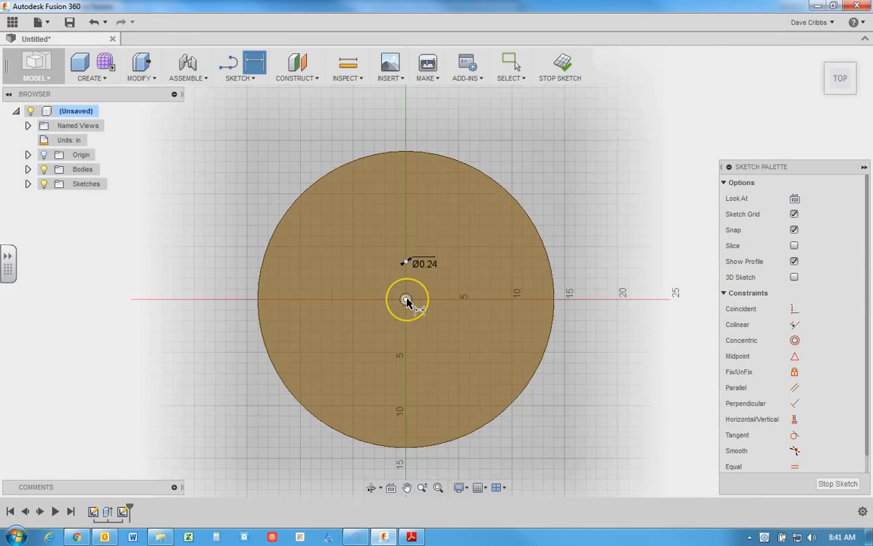
scroll(407, 302, up, 4)
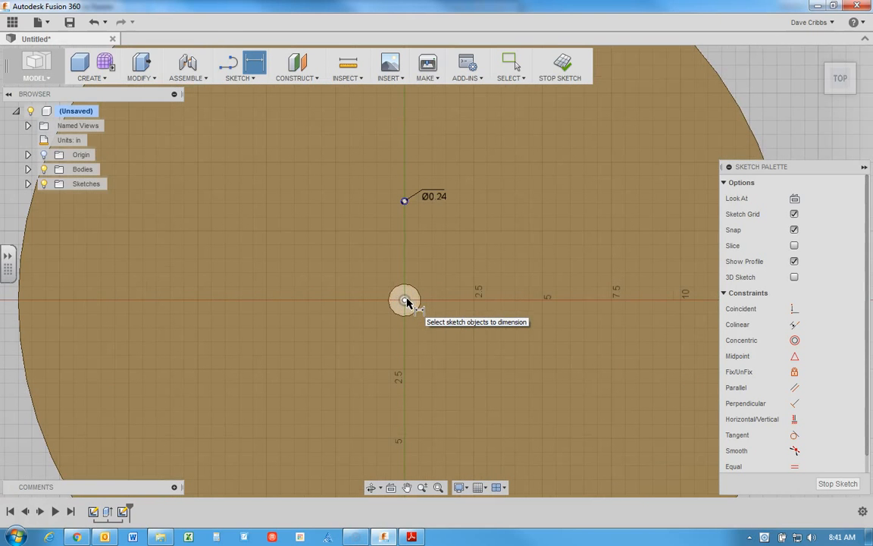
click(411, 537)
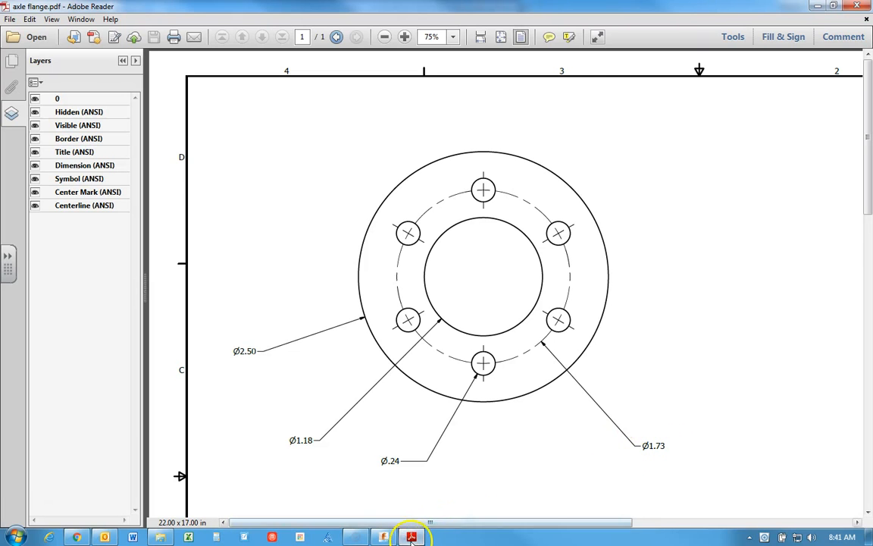
click(384, 536)
click(406, 299)
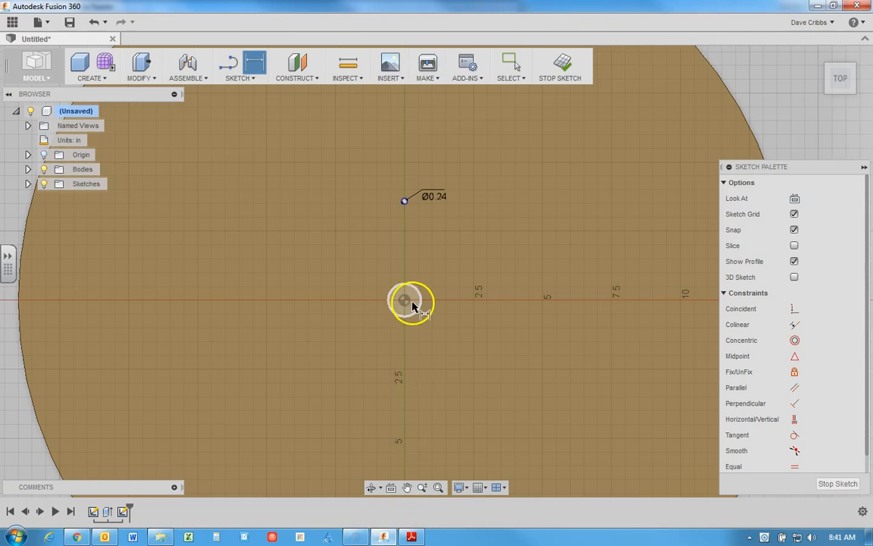
click(405, 301)
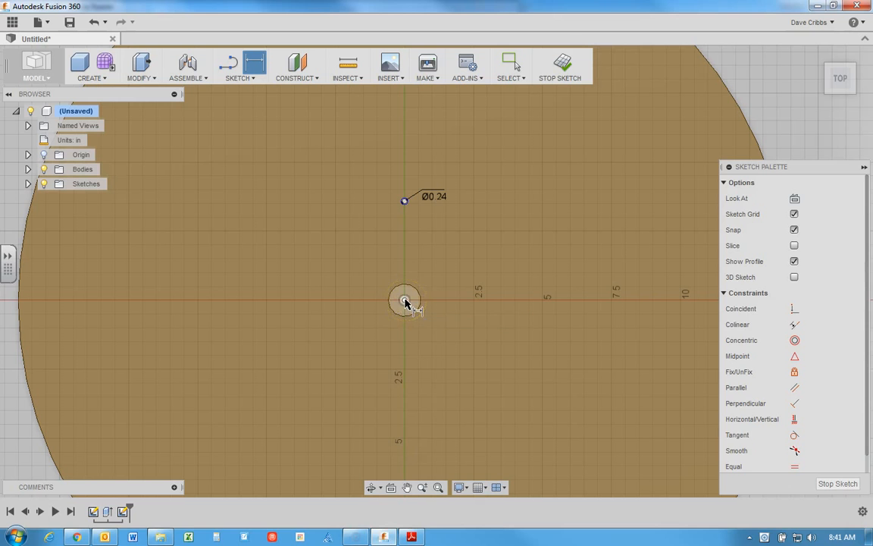
click(405, 201)
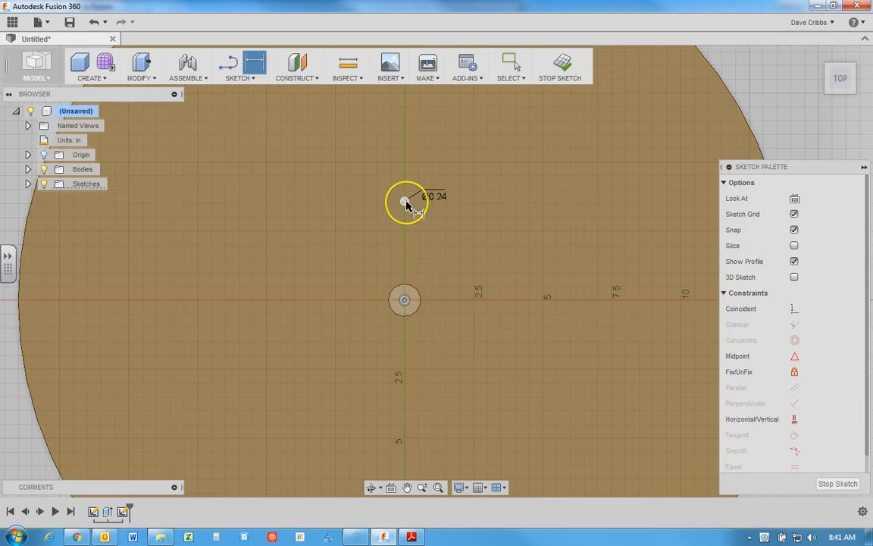
scroll(406, 203, up, 5)
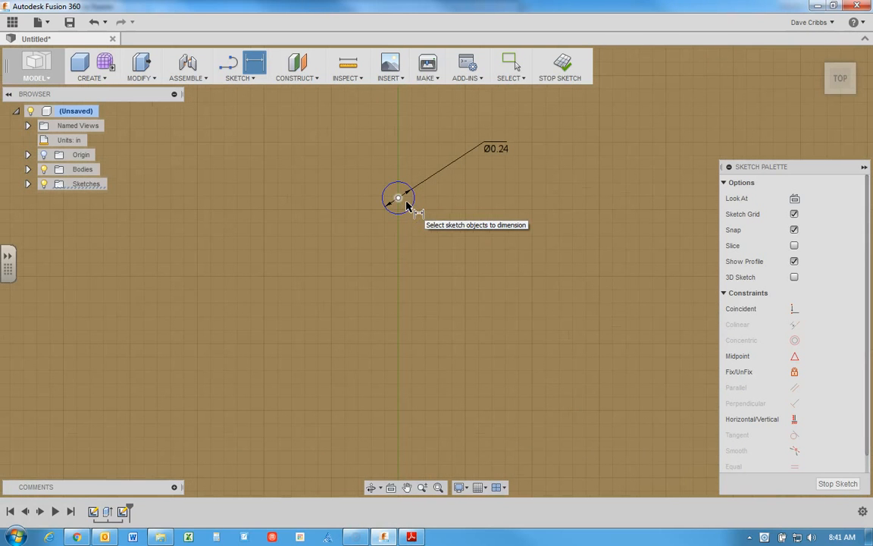
click(399, 200)
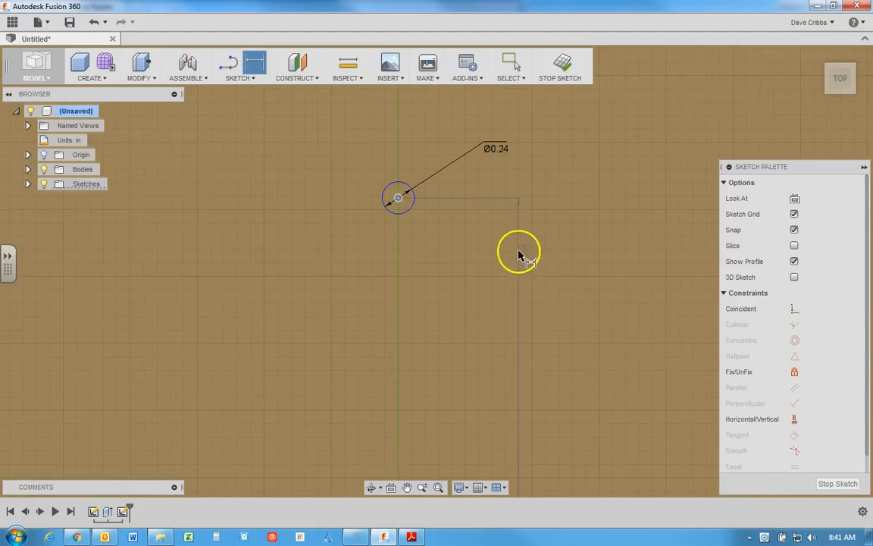
click(517, 250)
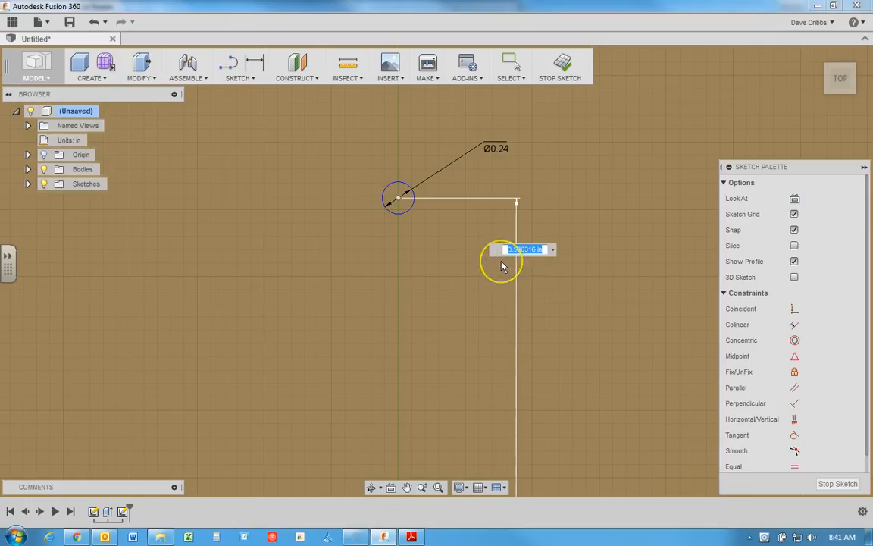
text(1.73/2)
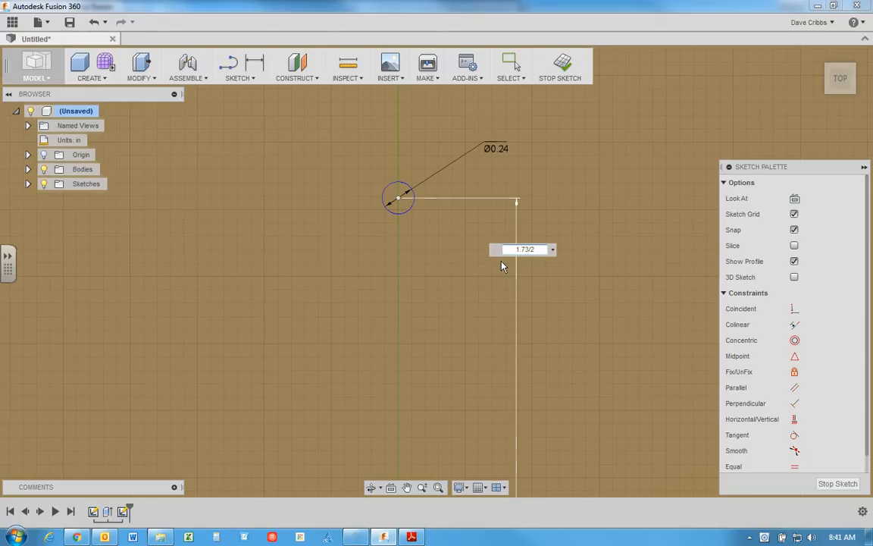
key(Return)
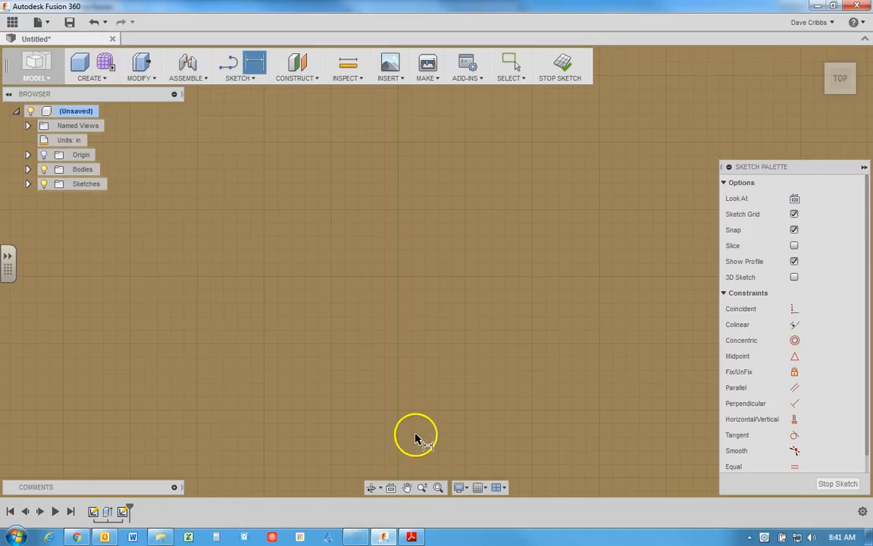
click(439, 488)
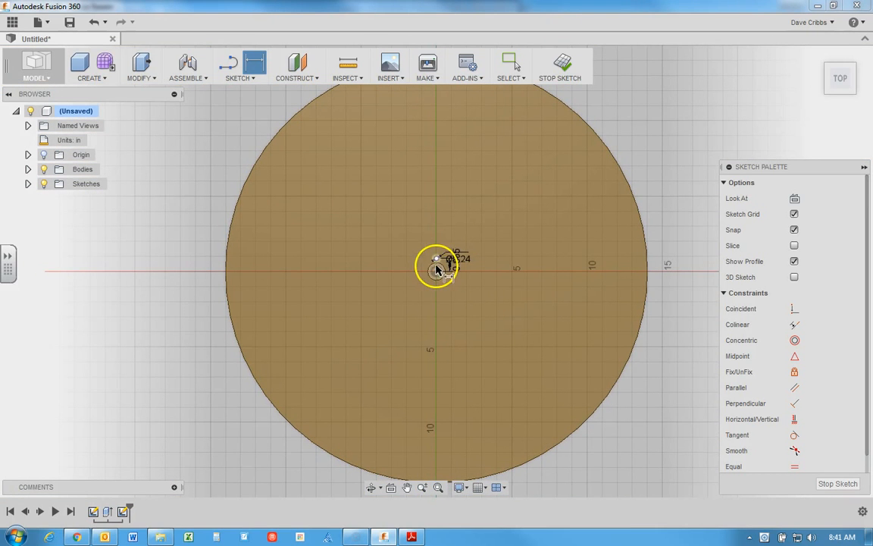
scroll(436, 271, down, 3)
scroll(437, 272, up, 5)
scroll(438, 269, up, 8)
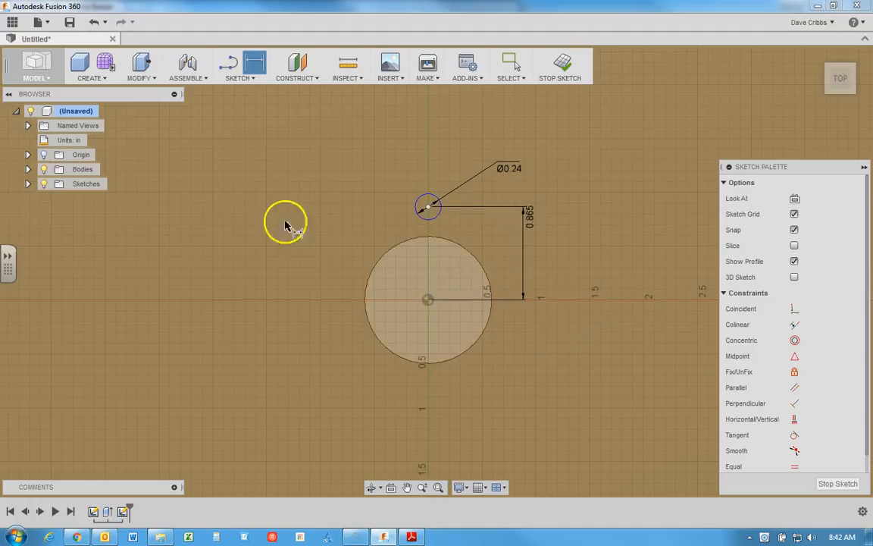
right_click(275, 169)
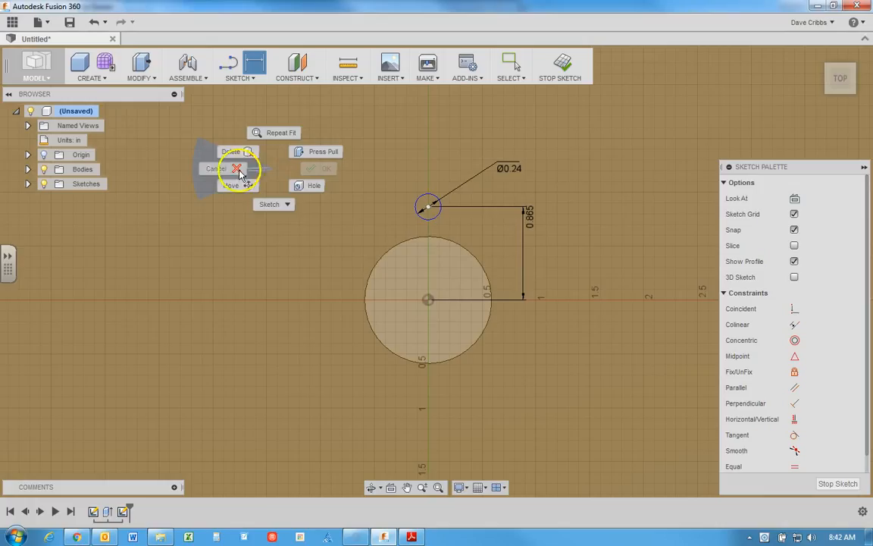
click(237, 170)
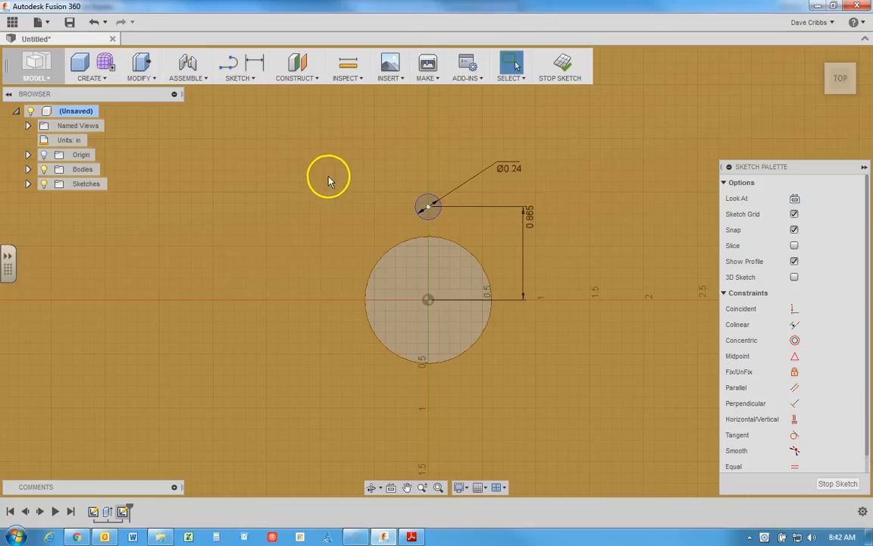
Step: Create a full circular pattern of the 0.24 in circle around the disc's center point with a quantity of 6
click(248, 79)
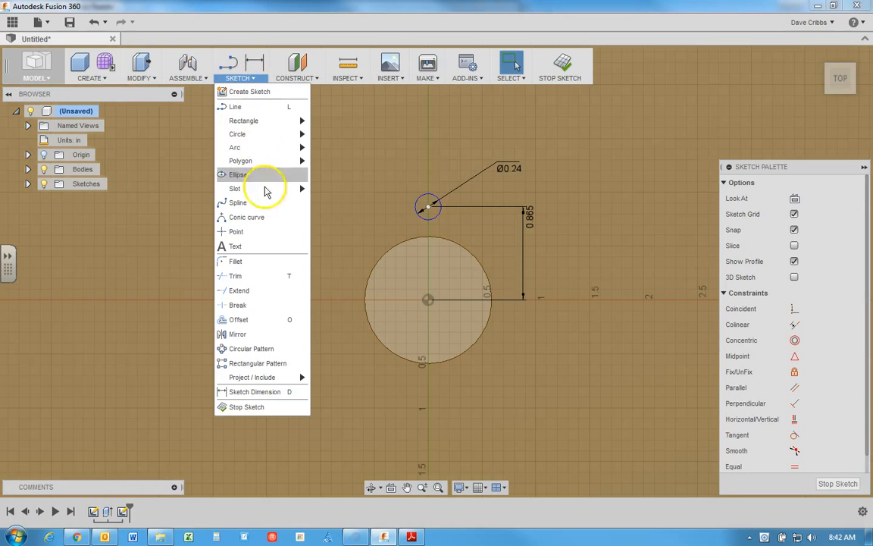
click(251, 351)
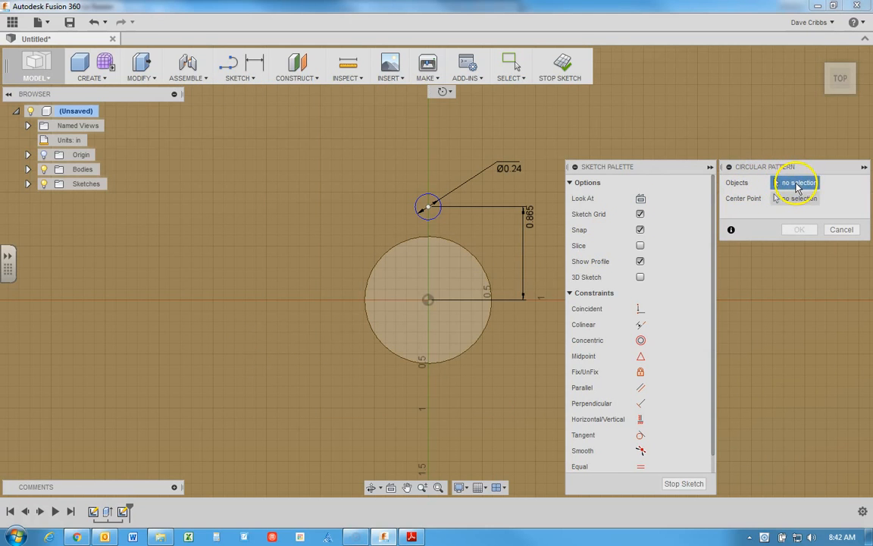
click(429, 204)
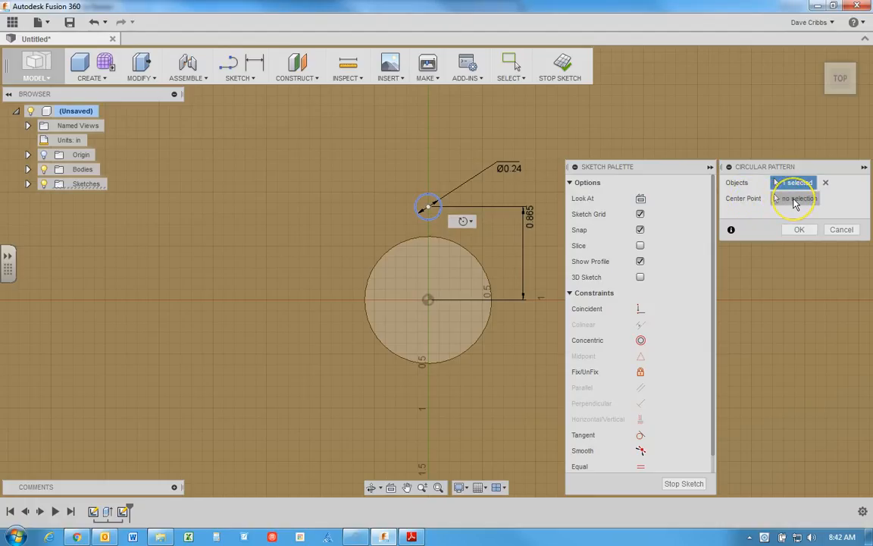
click(792, 203)
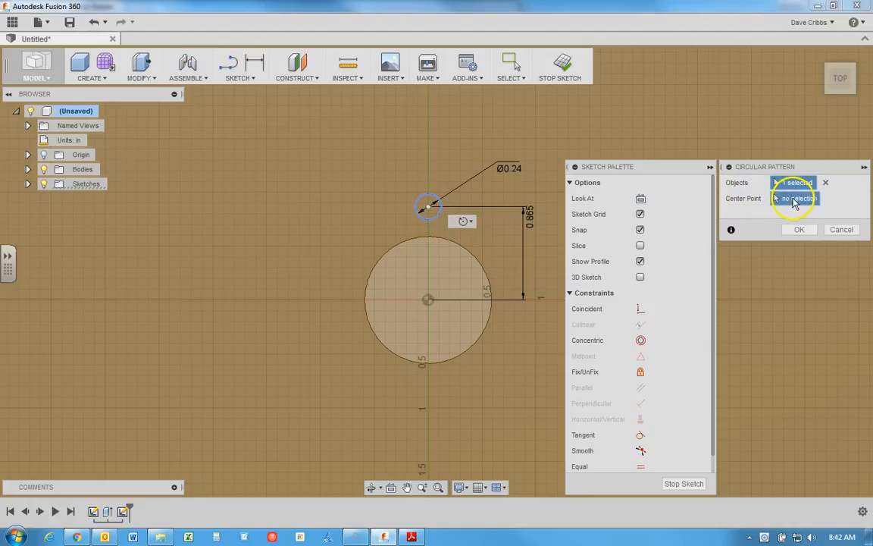
click(429, 301)
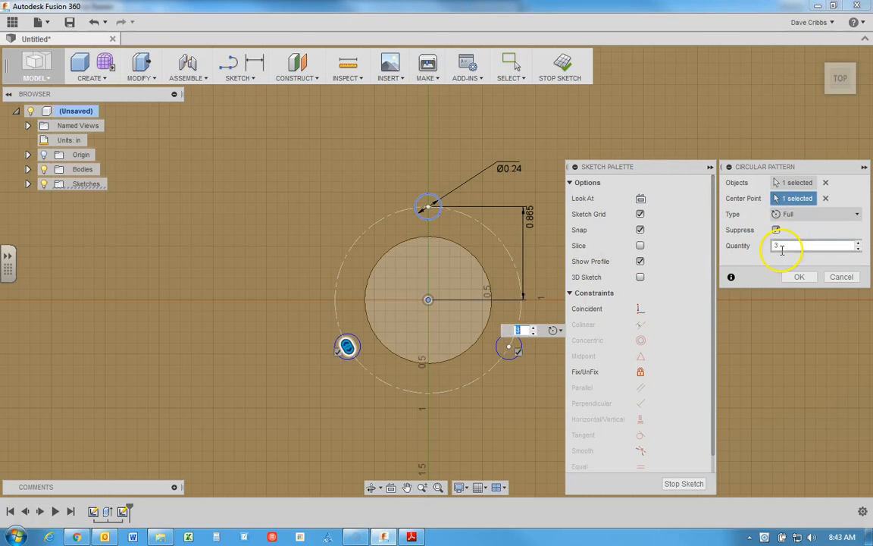
click(860, 244)
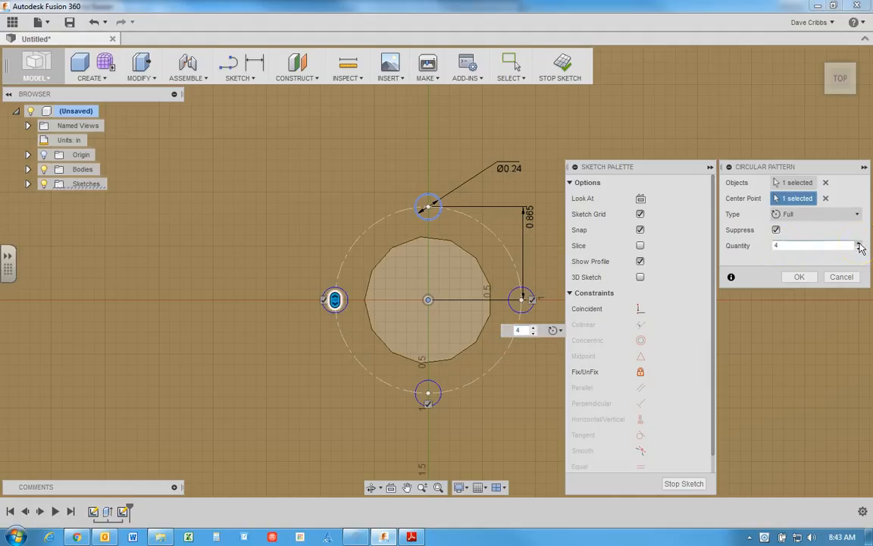
click(860, 245)
click(860, 244)
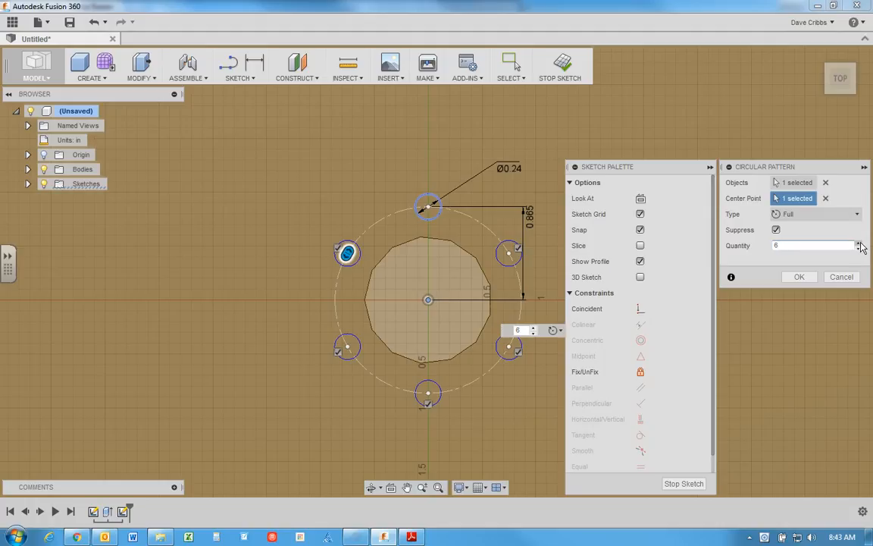
click(801, 277)
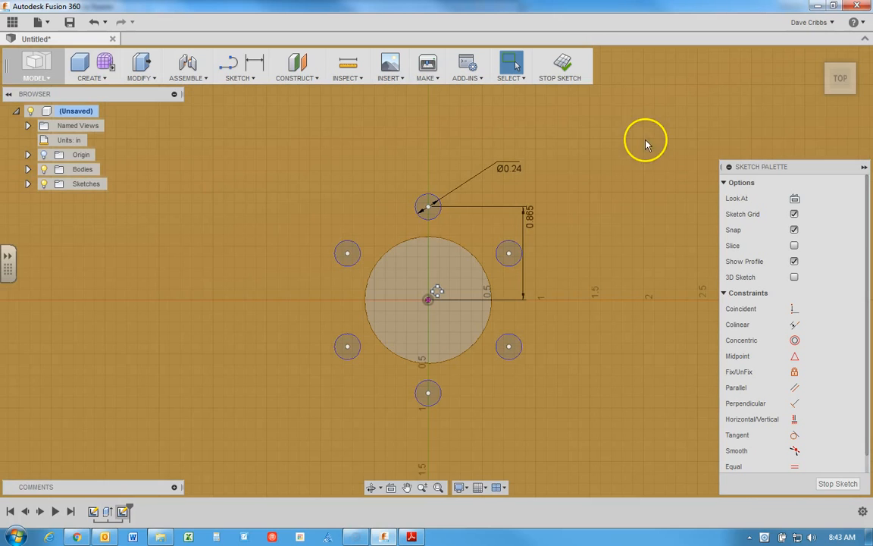
Step: Finish the bolt hole sketch and show the six small circles around the axle hole up close in the home view
click(563, 66)
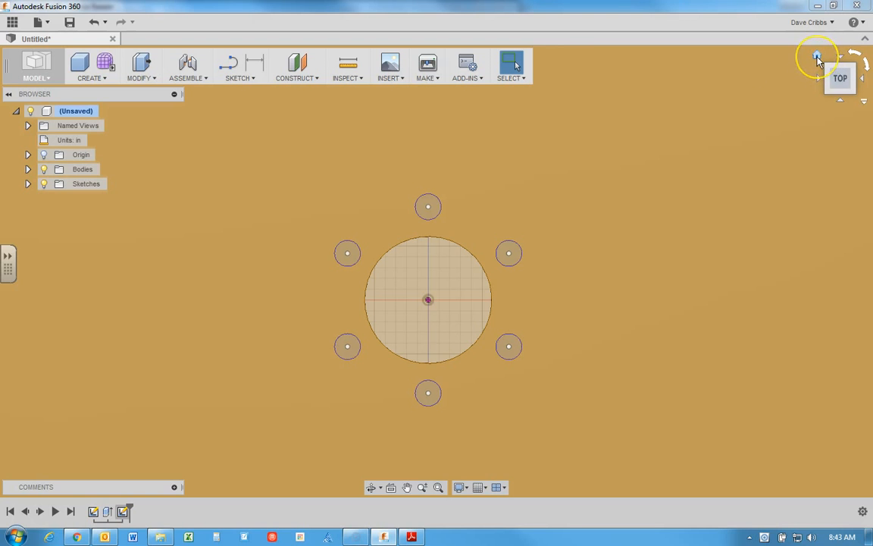
click(817, 57)
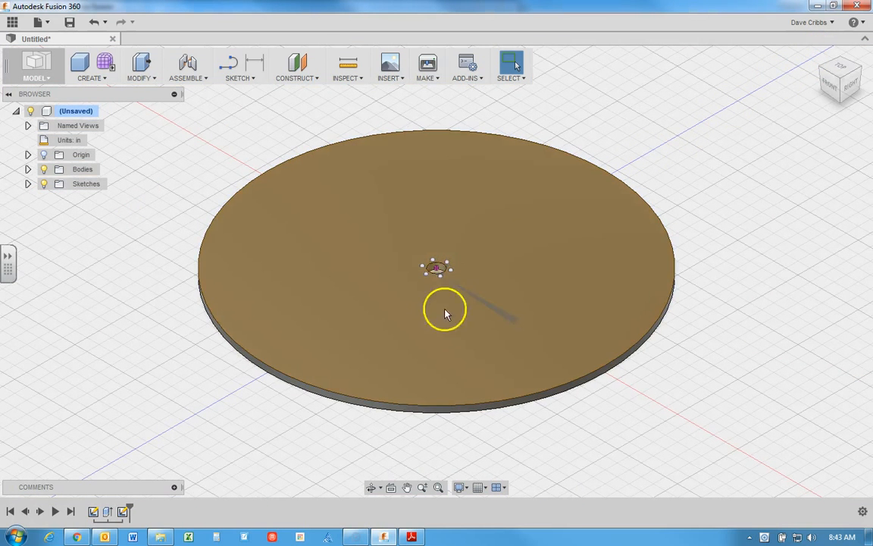
scroll(445, 287, up, 6)
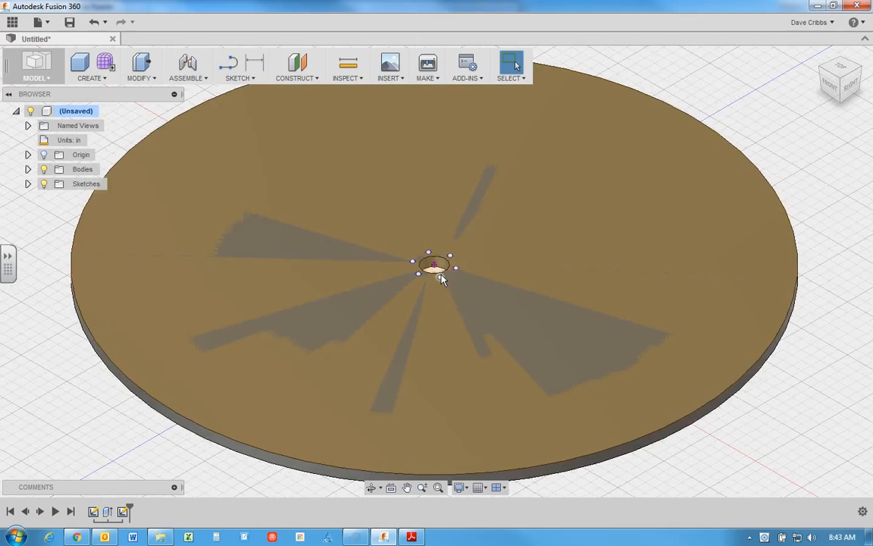
scroll(441, 279, up, 2)
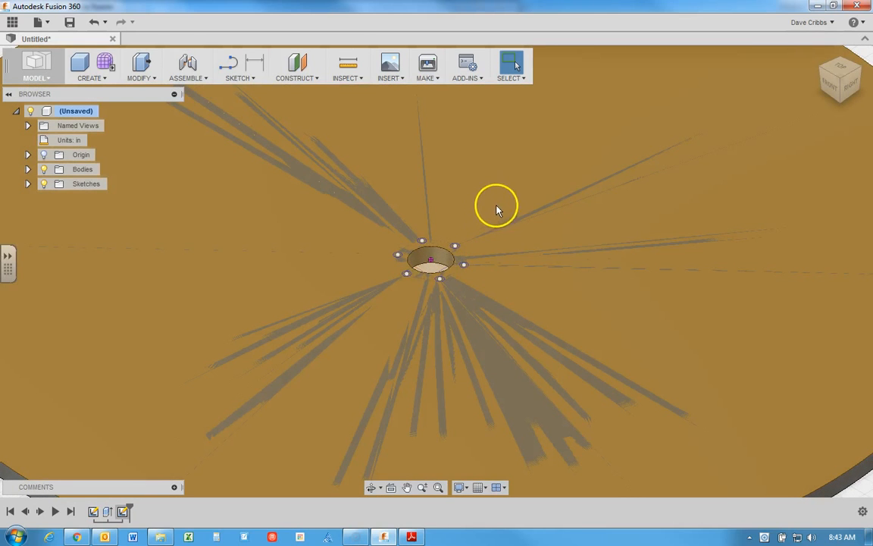
scroll(464, 265, up, 2)
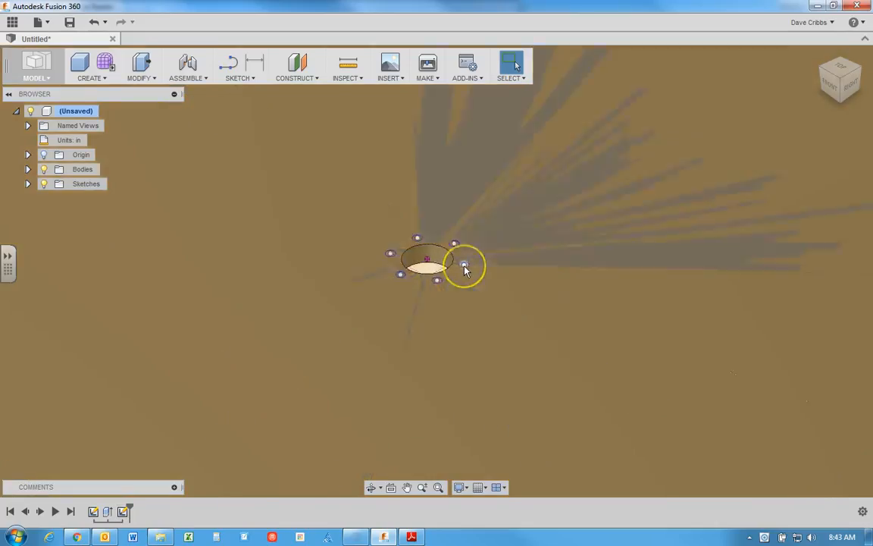
Step: Select all six small circle profiles around the disc's axle hole
scroll(464, 266, up, 2)
click(465, 265)
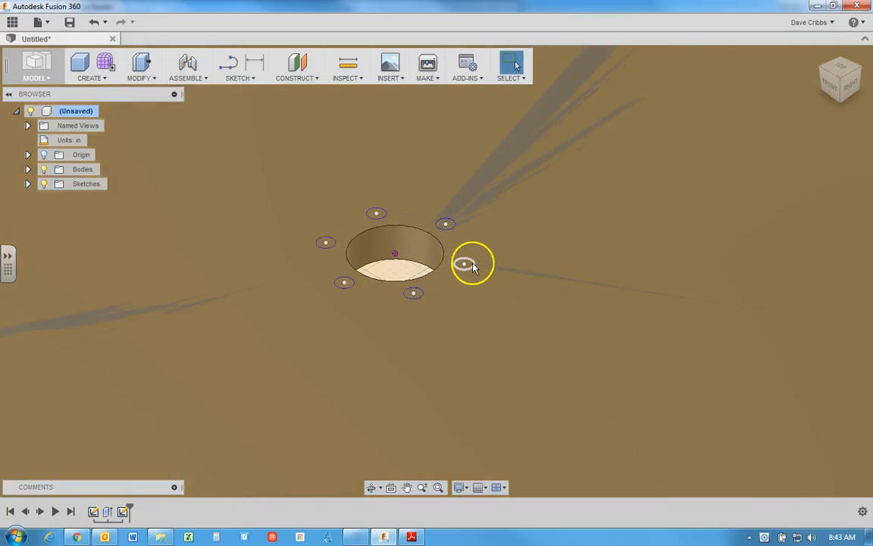
scroll(466, 266, up, 2)
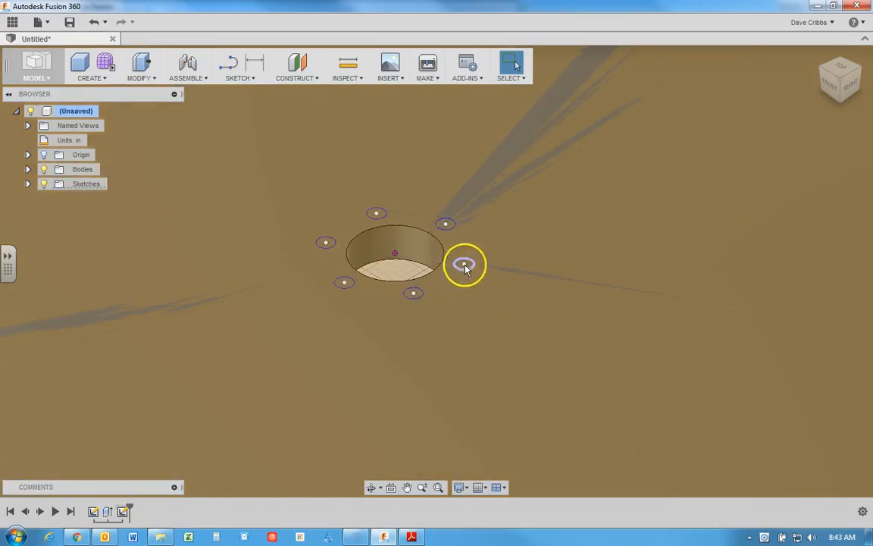
click(470, 266)
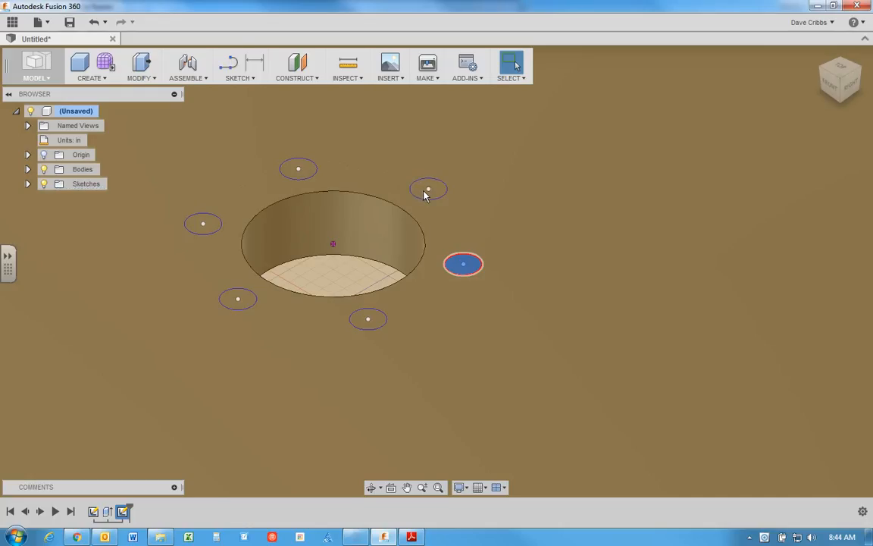
scroll(424, 195, up, 5)
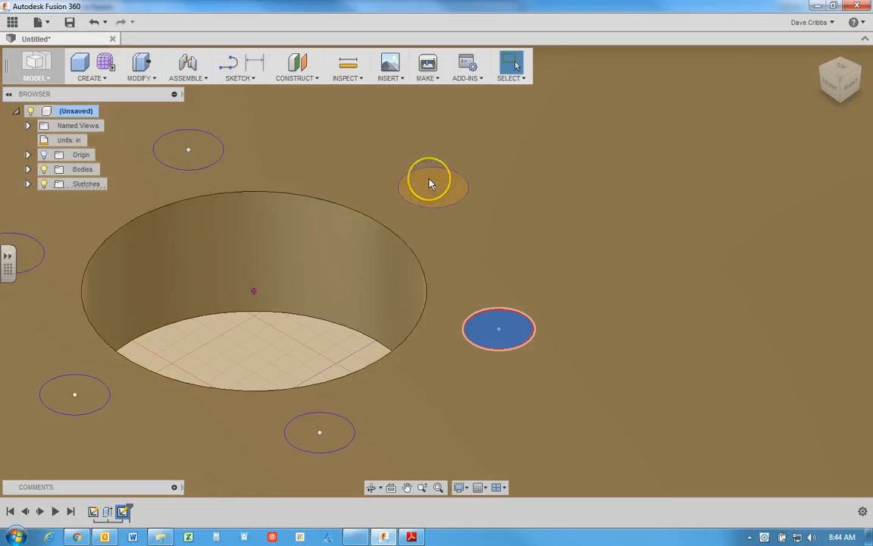
click(429, 184)
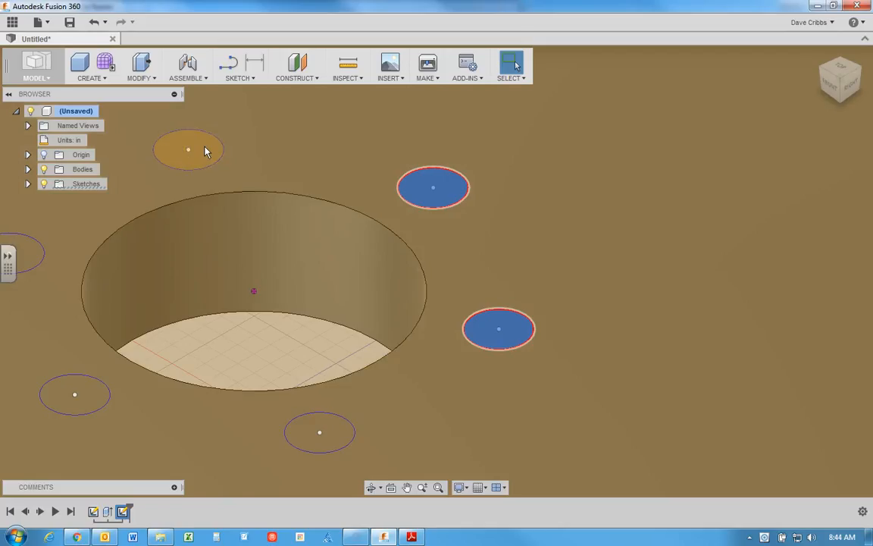
click(205, 150)
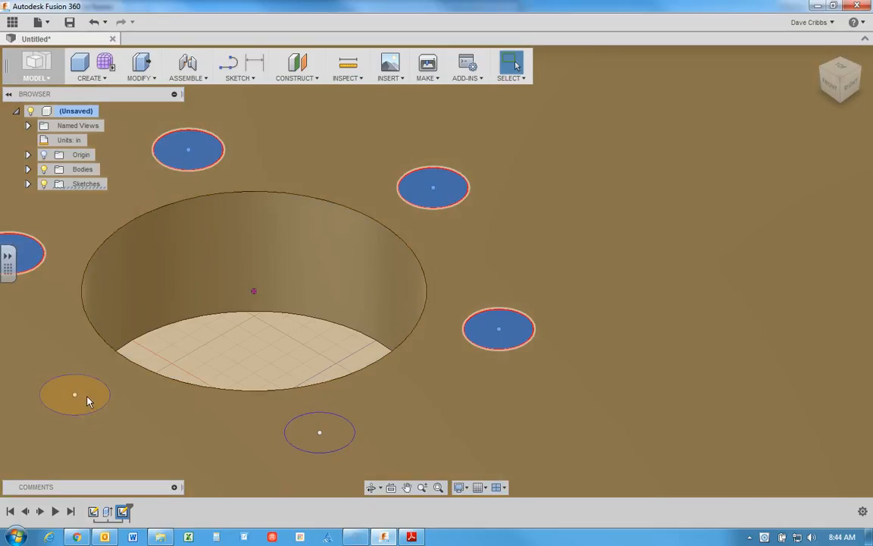
click(87, 397)
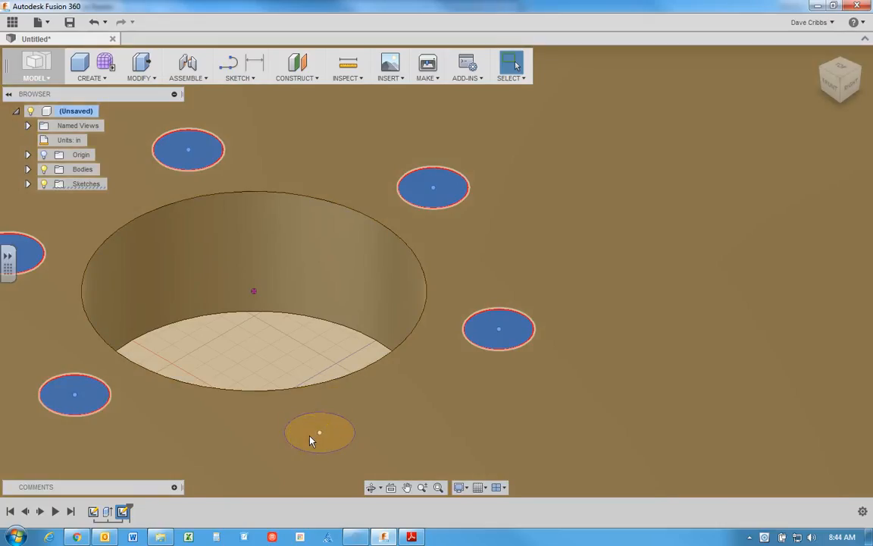
click(311, 439)
click(337, 433)
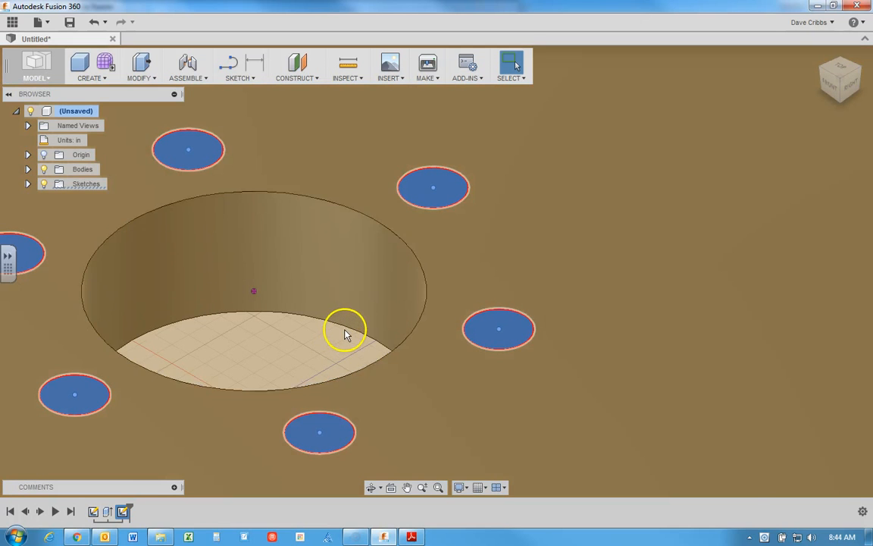
key(Escape)
scroll(345, 332, up, 2)
scroll(345, 334, down, 3)
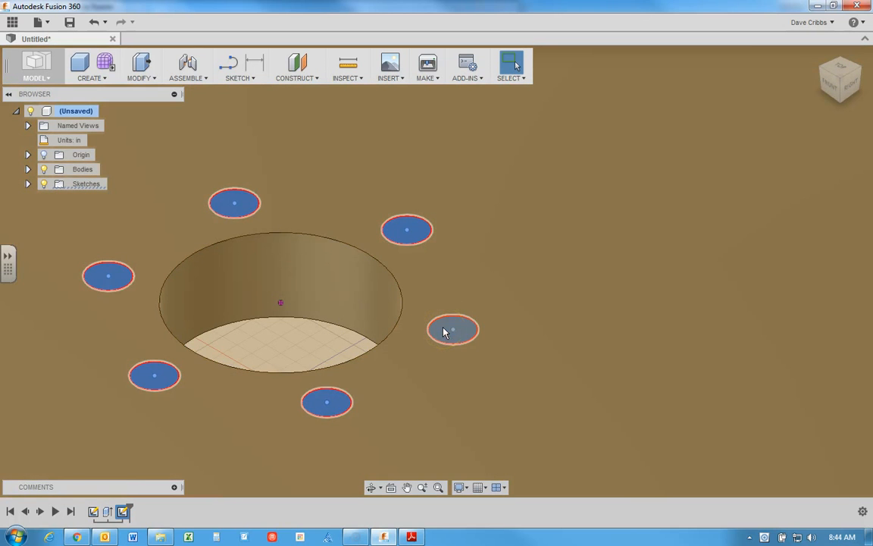
Step: Press Pull the six selected circles down into the disc as a one-sided cut with extents set to All
right_click(445, 332)
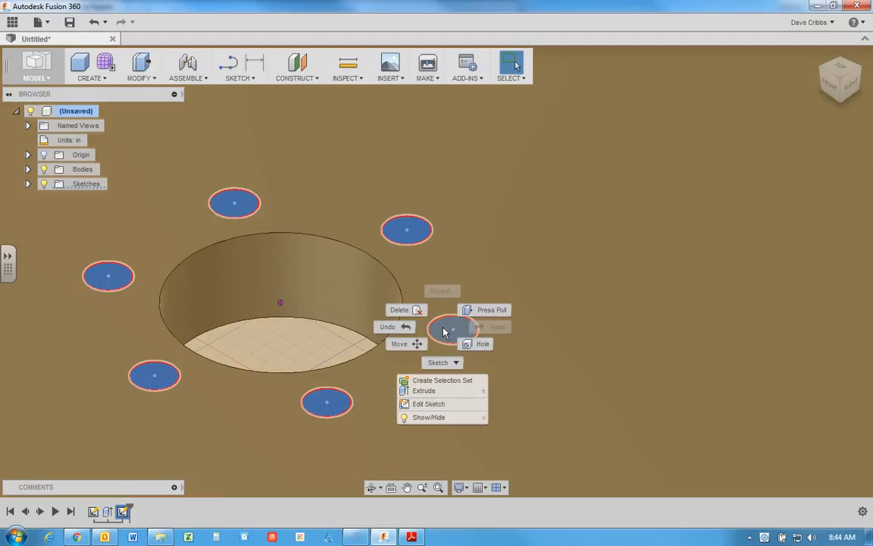
click(482, 311)
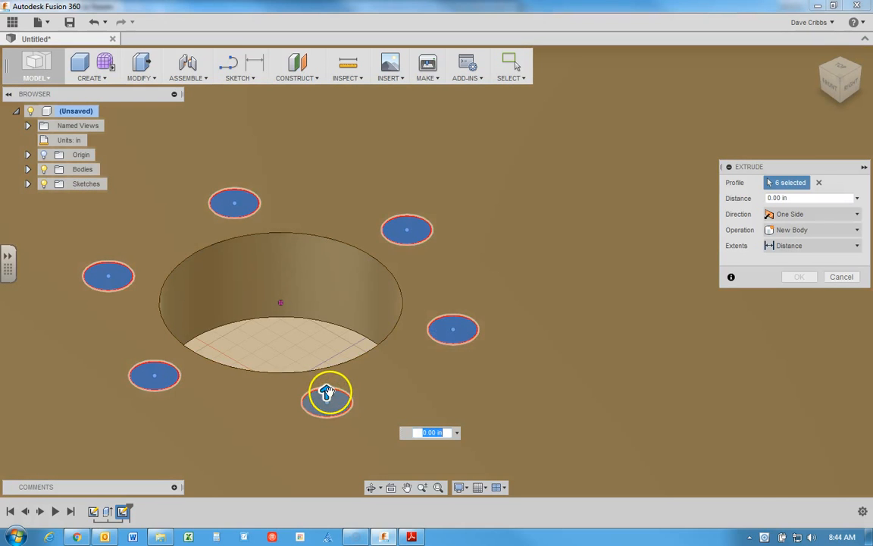
drag(326, 393, 327, 343)
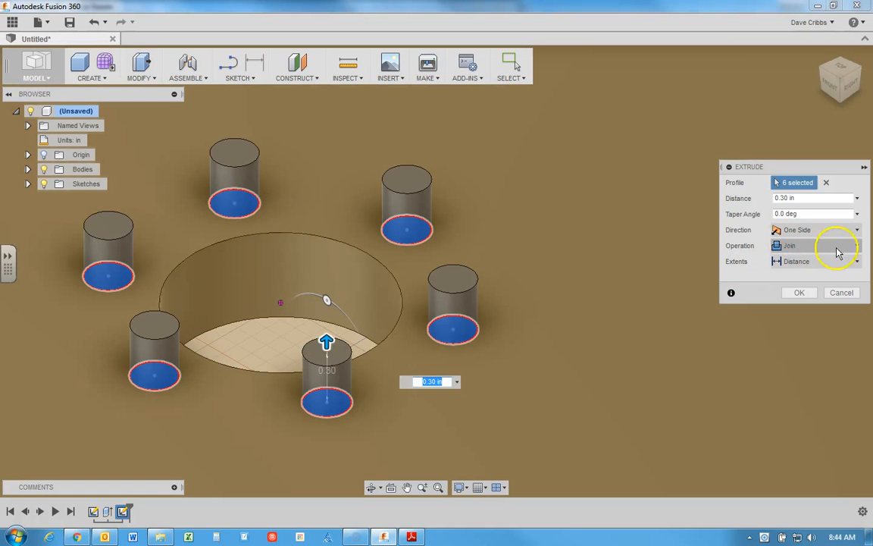
click(838, 247)
click(805, 276)
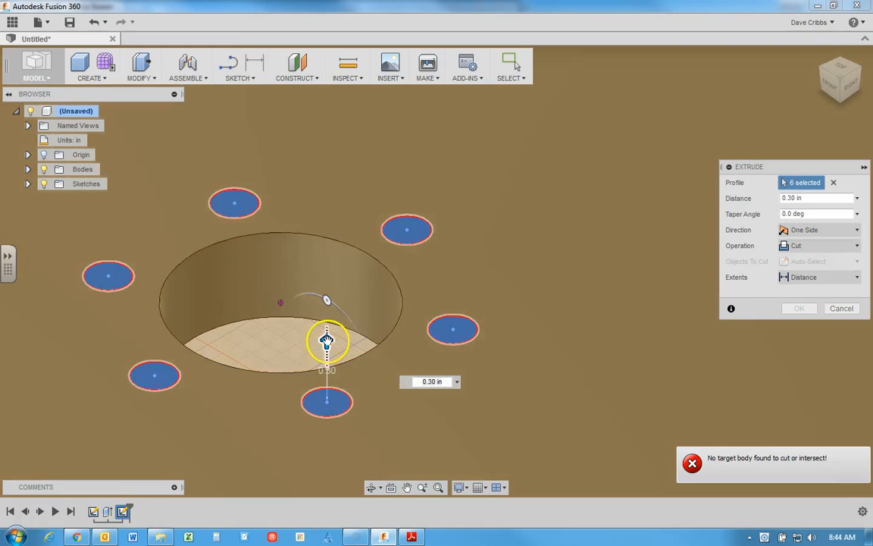
drag(328, 343, 327, 468)
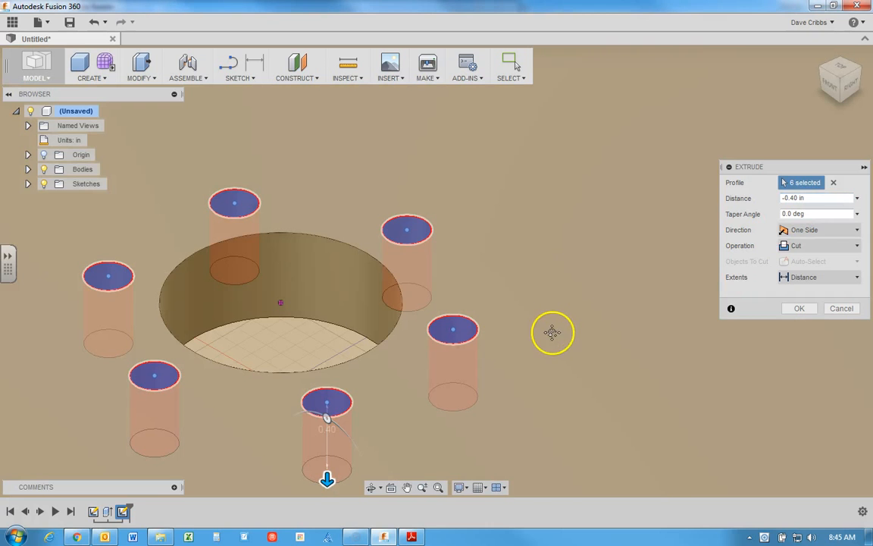
middle_drag(552, 333, 573, 273)
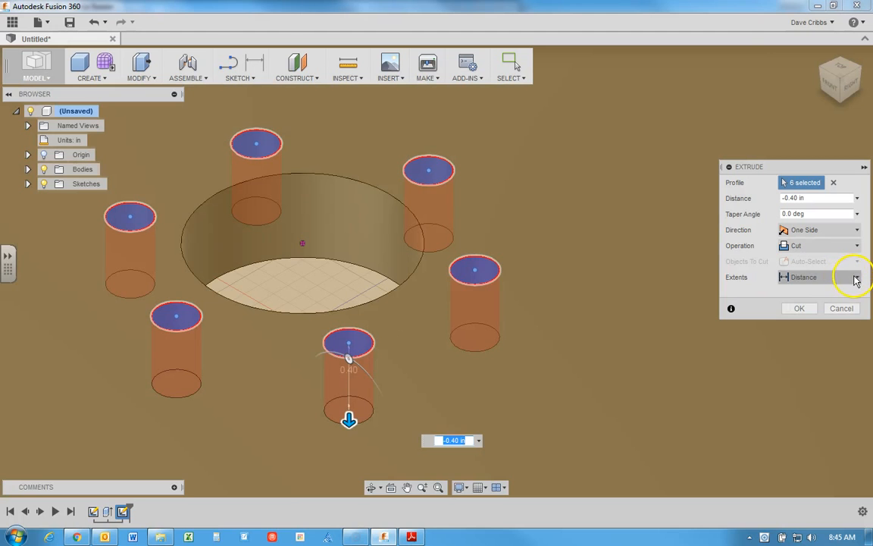
click(856, 280)
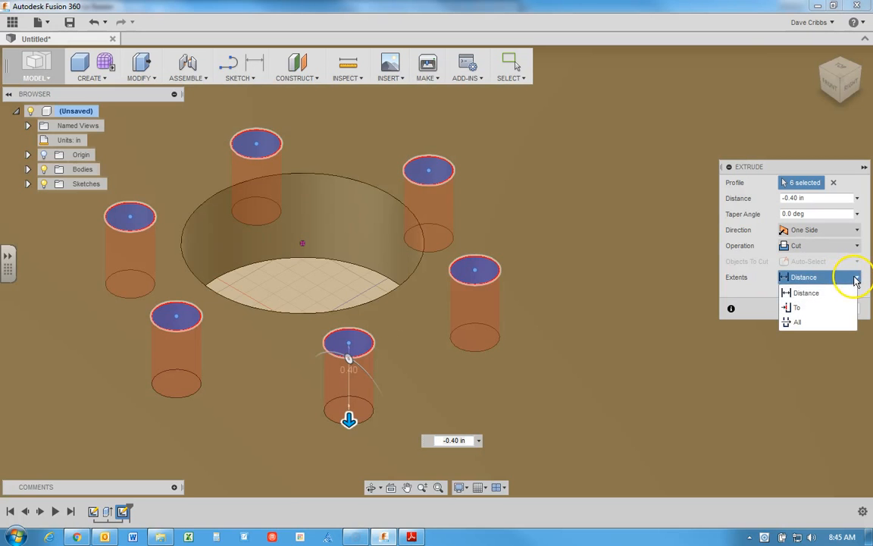
click(794, 323)
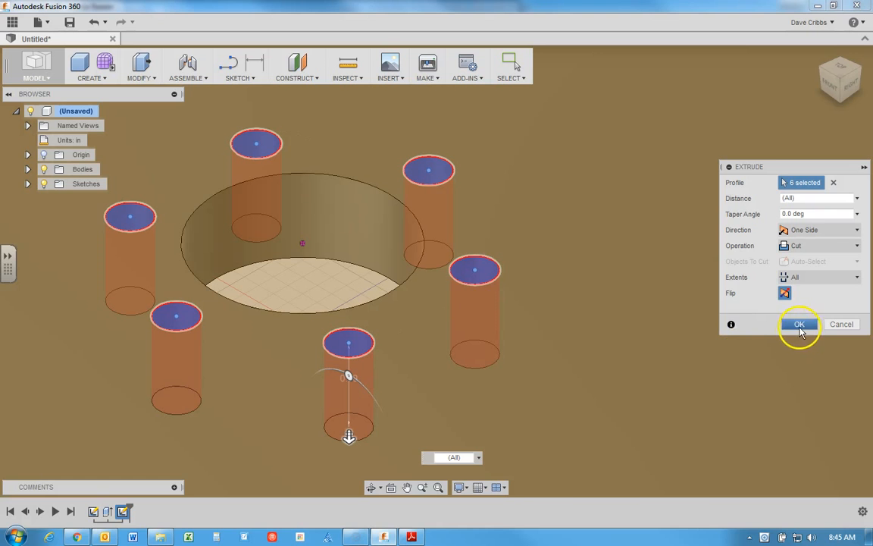
click(802, 325)
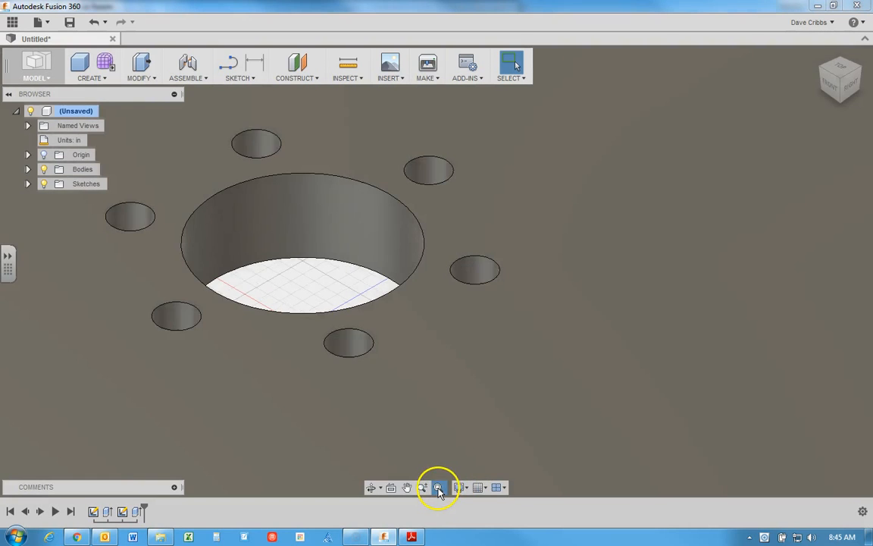
Step: Start a new sketch on the disc's top face with the Center Diameter Circle tool
click(438, 487)
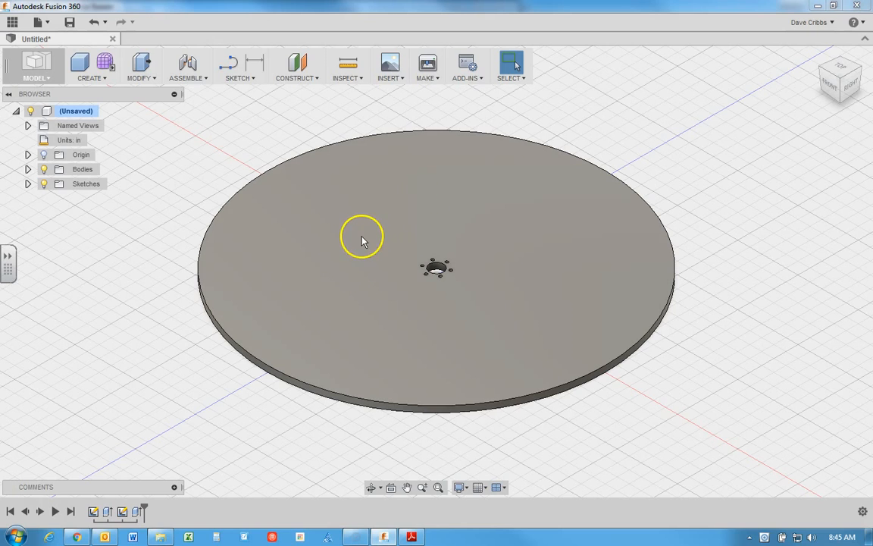
click(255, 82)
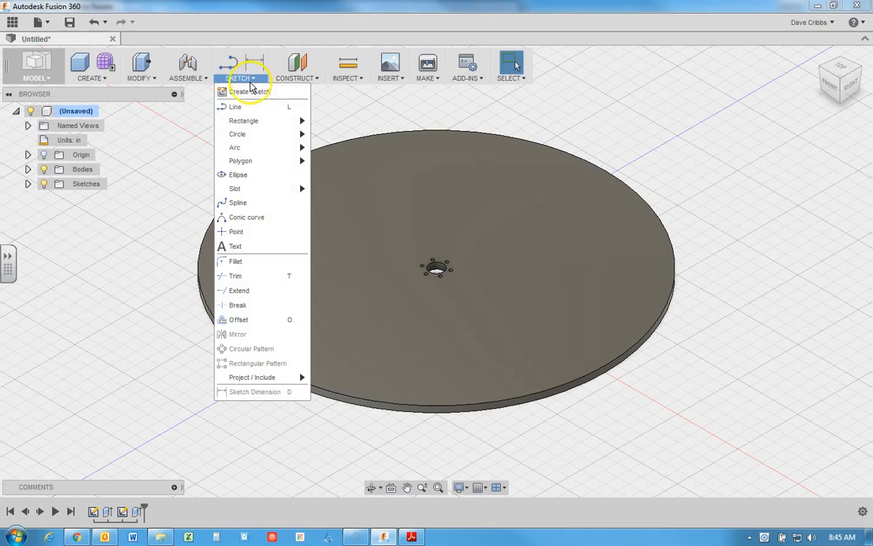
mouse_move(252, 142)
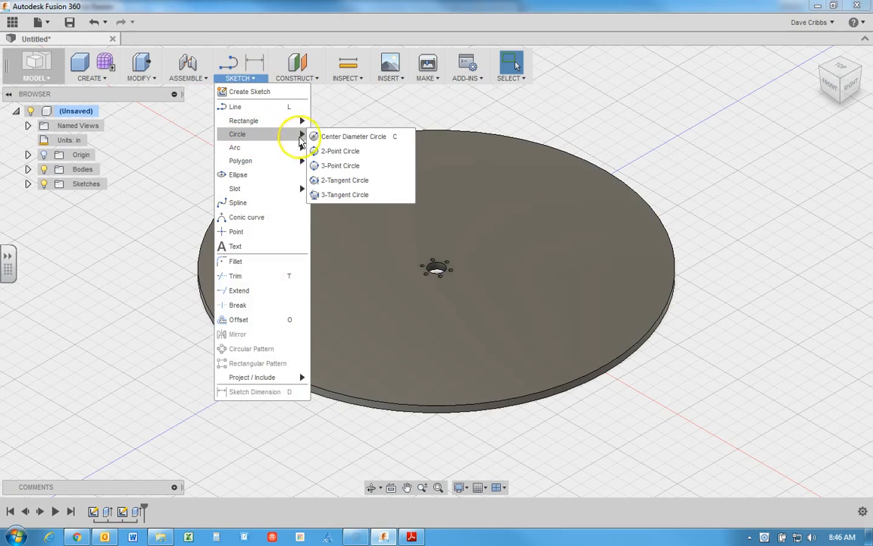
click(319, 136)
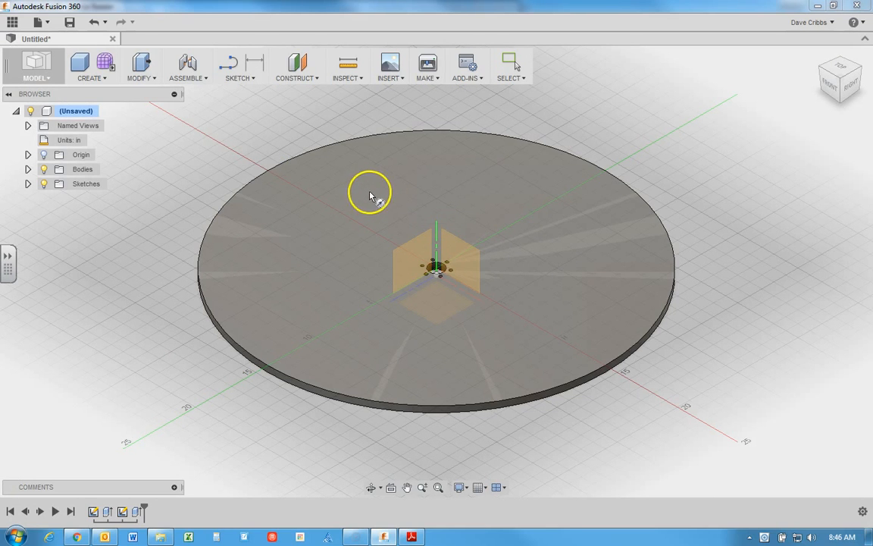
click(362, 195)
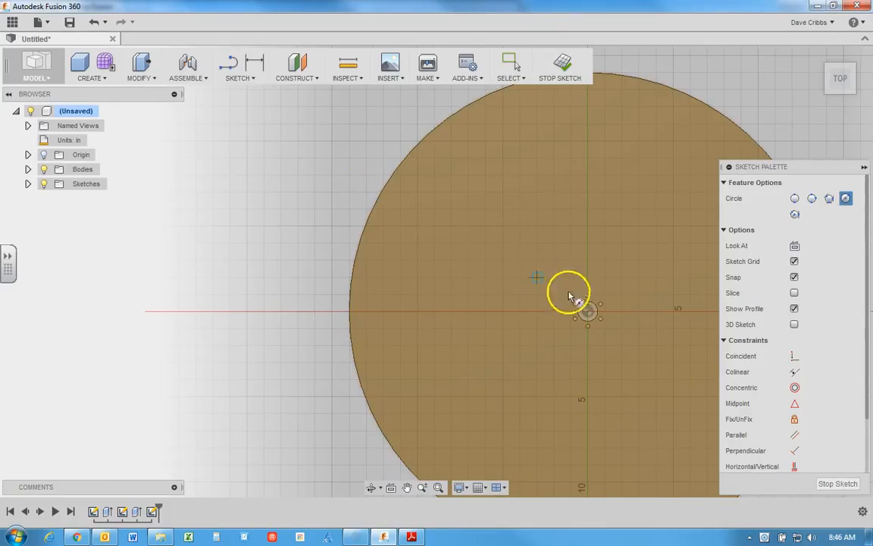
Step: Draw a circle about 1.6 in in diameter above the axle hole, with its center vertically aligned with the disc's center
click(589, 312)
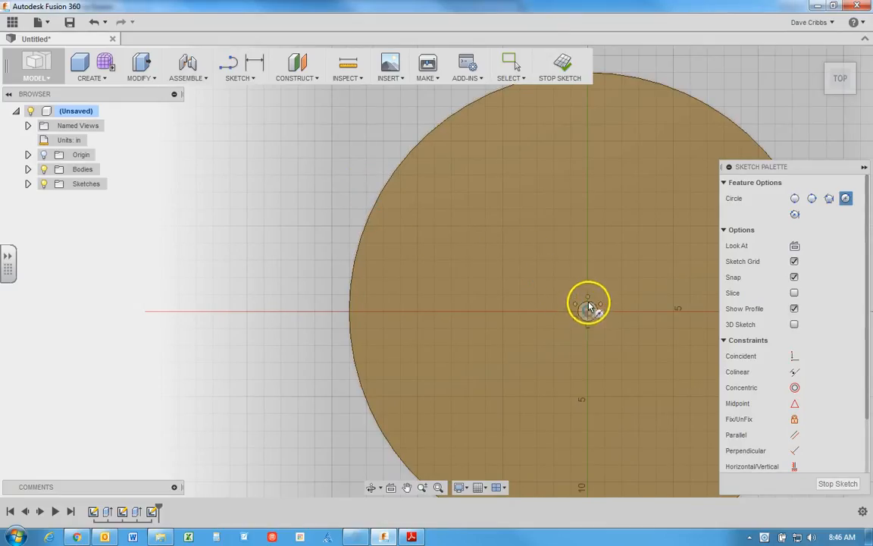
click(589, 302)
scroll(590, 302, up, 3)
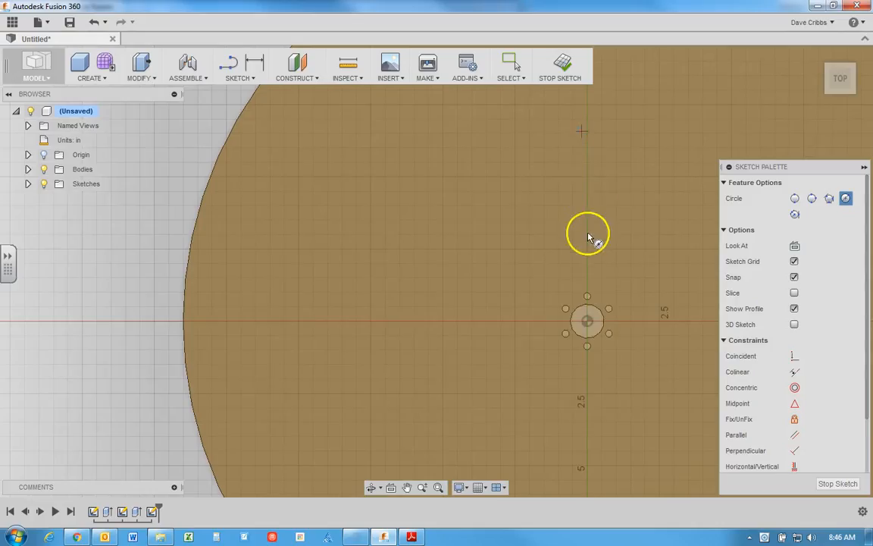
click(591, 298)
click(590, 303)
scroll(591, 269, down, 1)
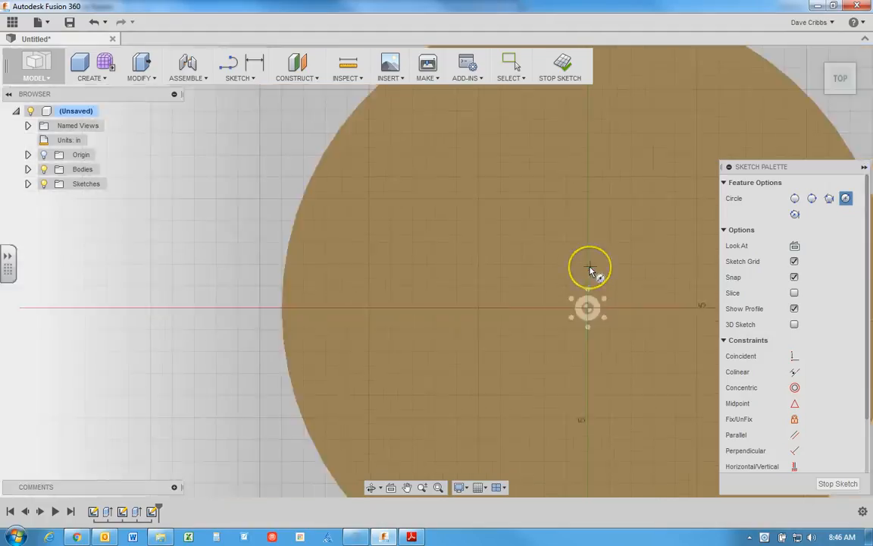
scroll(591, 269, up, 4)
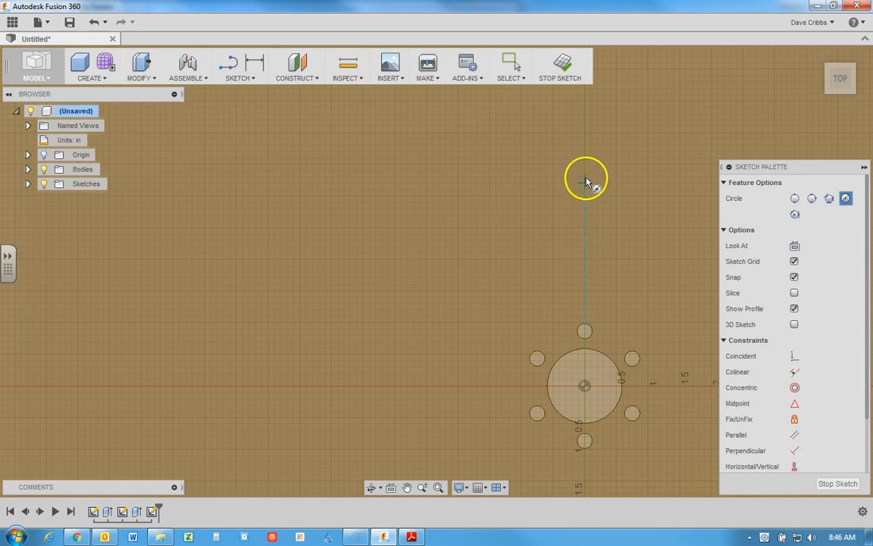
click(585, 134)
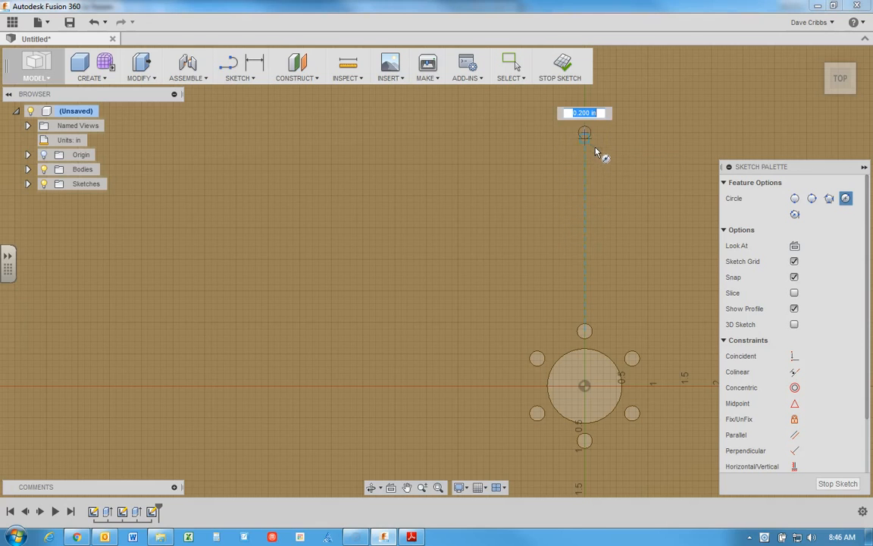
click(628, 163)
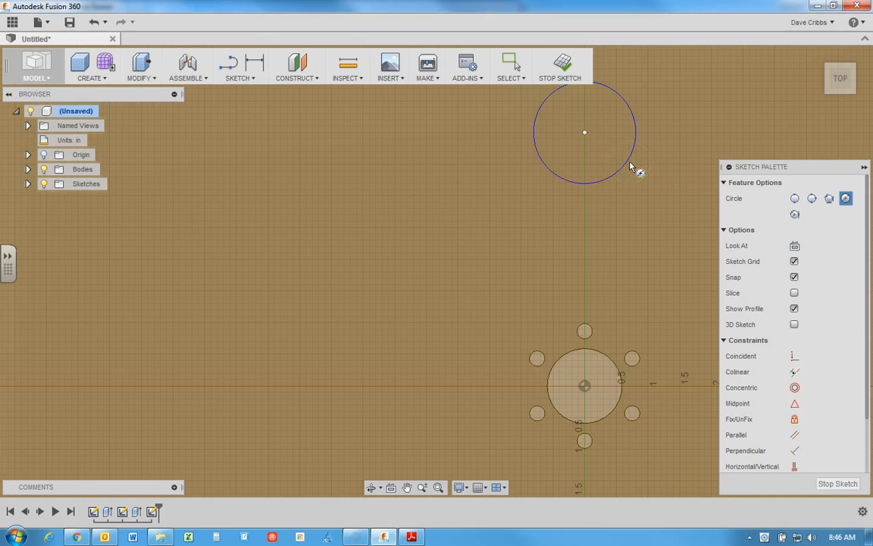
Step: Dimension the diameter of the circle above the axle hole as 0.25 in
click(255, 67)
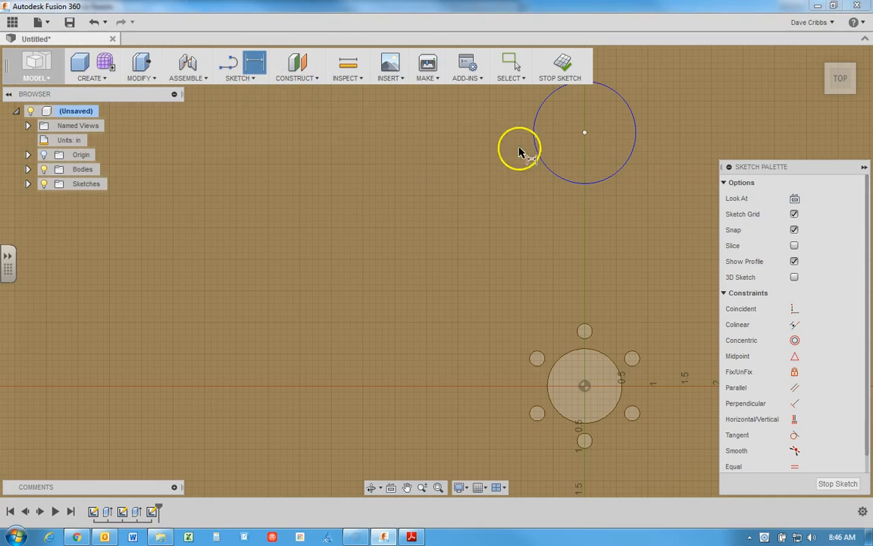
click(636, 131)
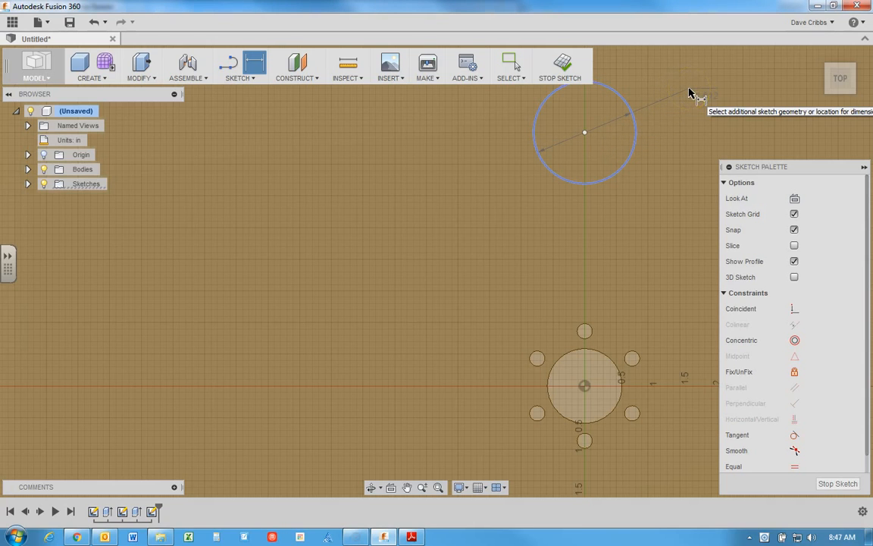
click(686, 107)
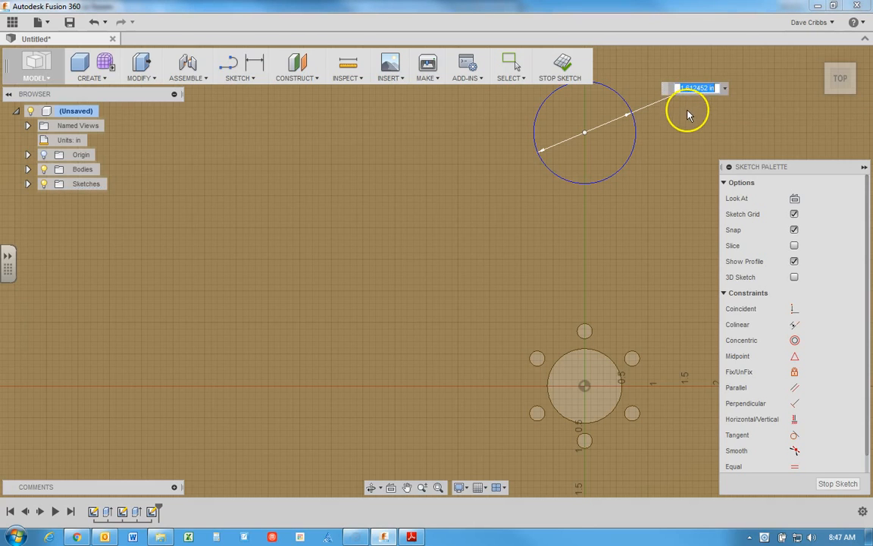
text(.2)
key(Return)
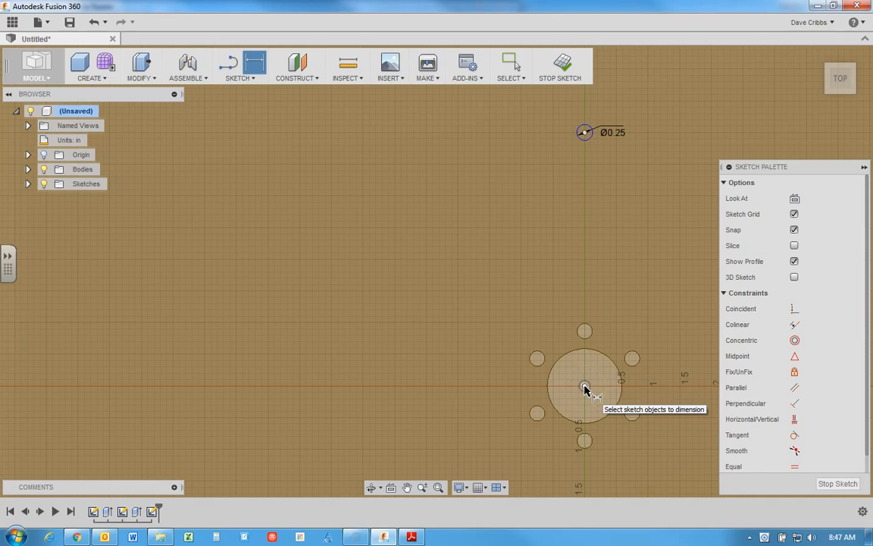
Step: Dimension the vertical distance from the disc's center to the small circle's center as 4 in
click(584, 388)
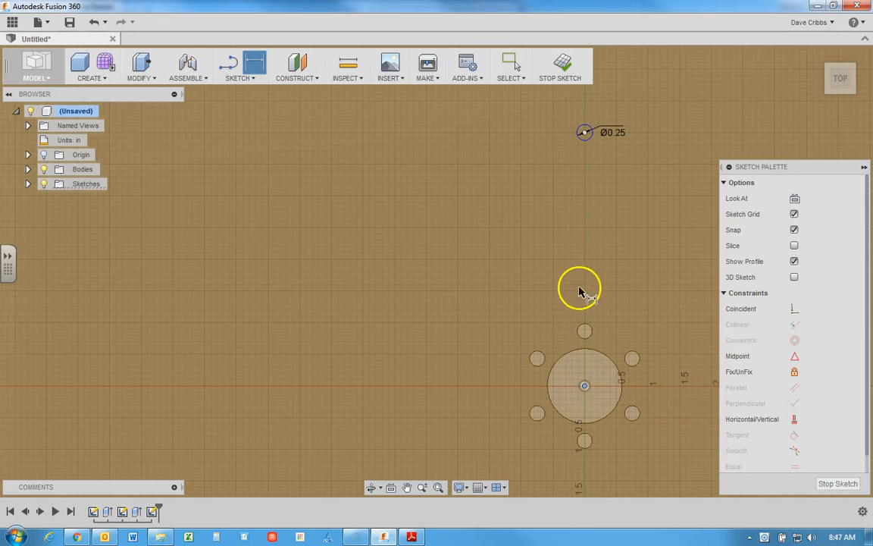
click(584, 134)
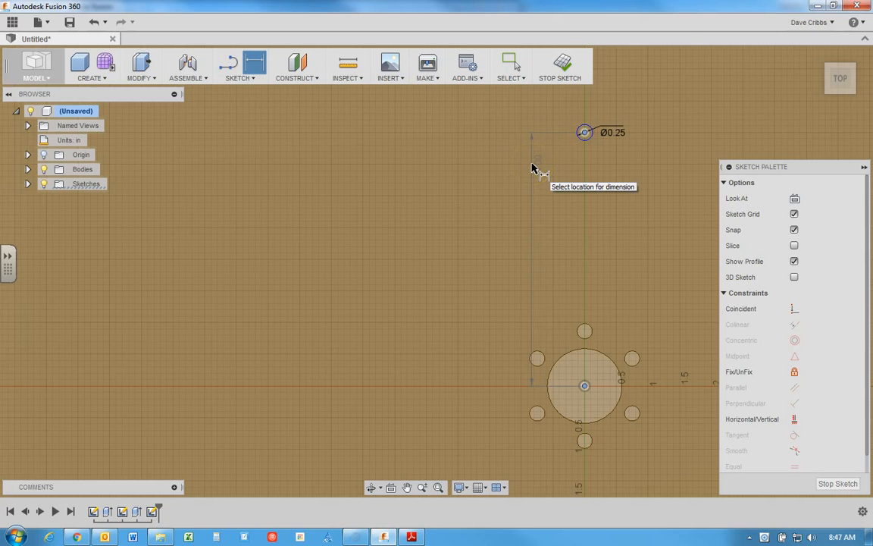
click(546, 170)
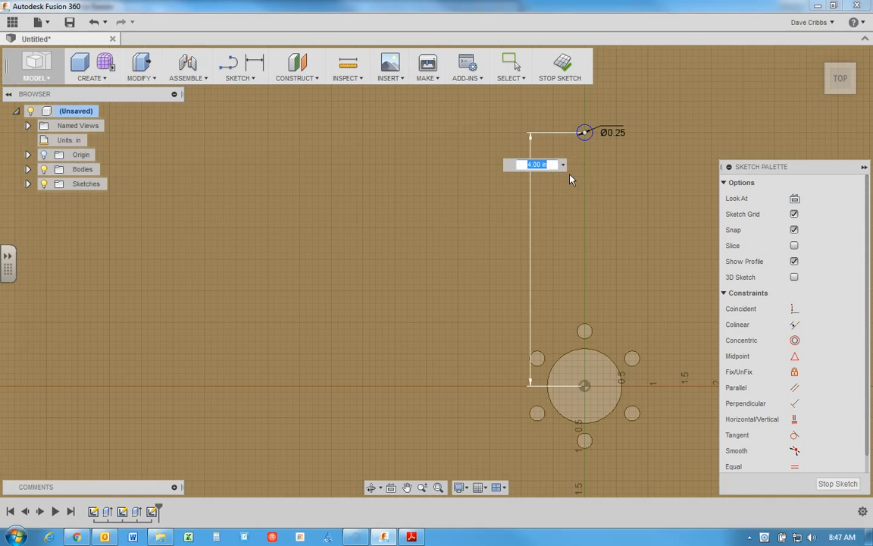
key(Return)
Step: Draw a second center-diameter circle about 2.2 in in diameter on the vertical axis, about 9 in above the disc's center
scroll(570, 178, down, 6)
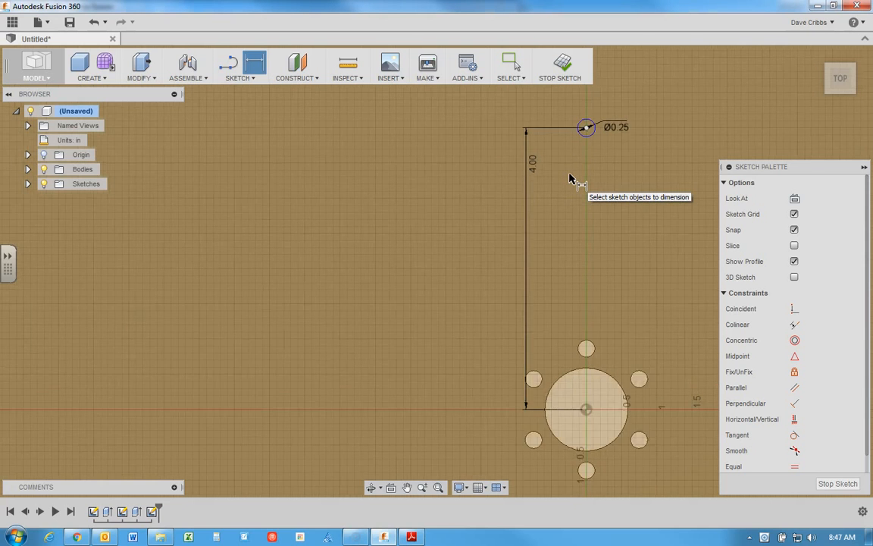
scroll(570, 178, down, 3)
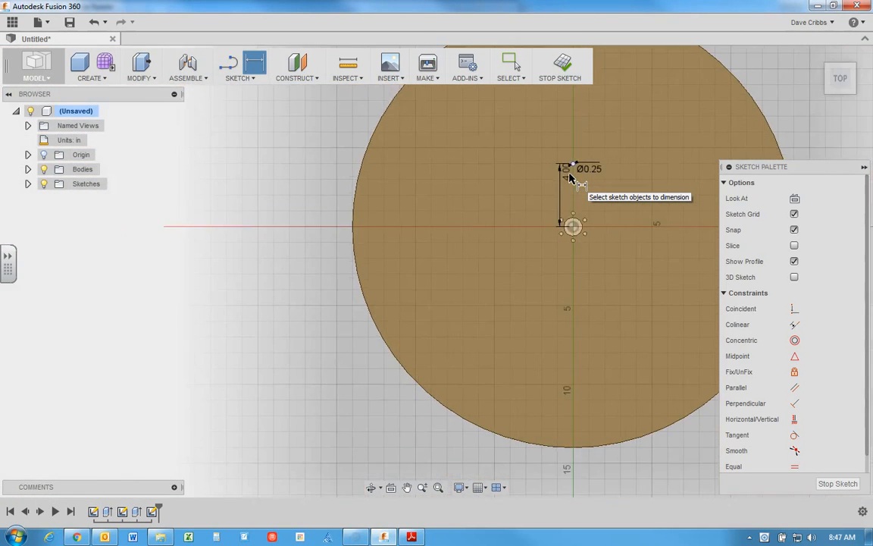
middle_drag(526, 147, 445, 234)
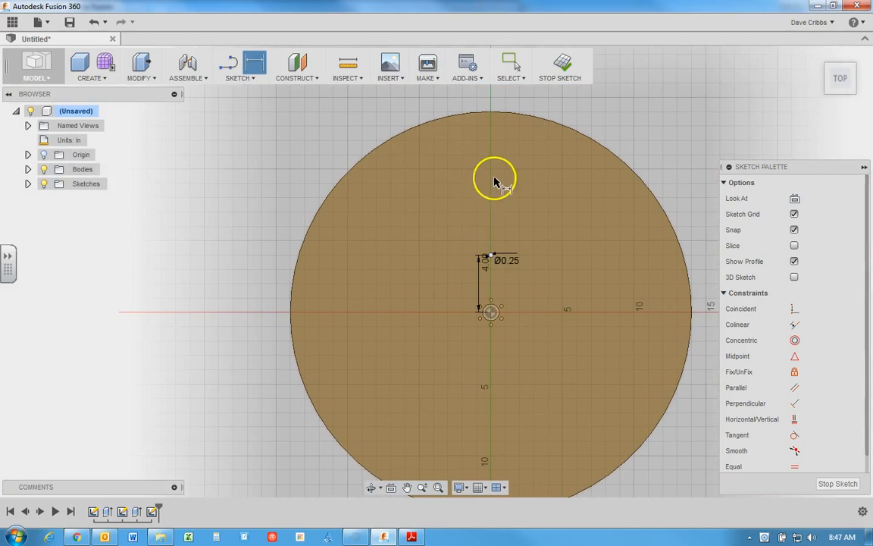
click(254, 79)
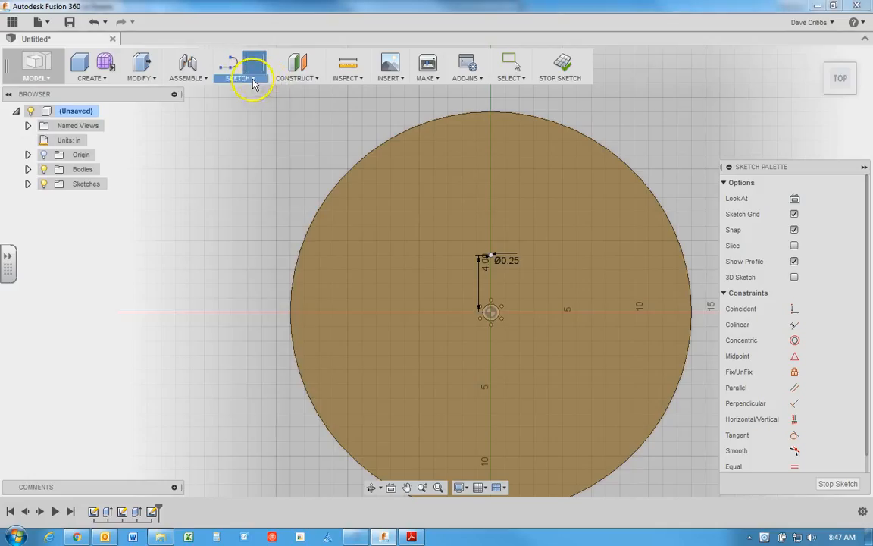
mouse_move(255, 133)
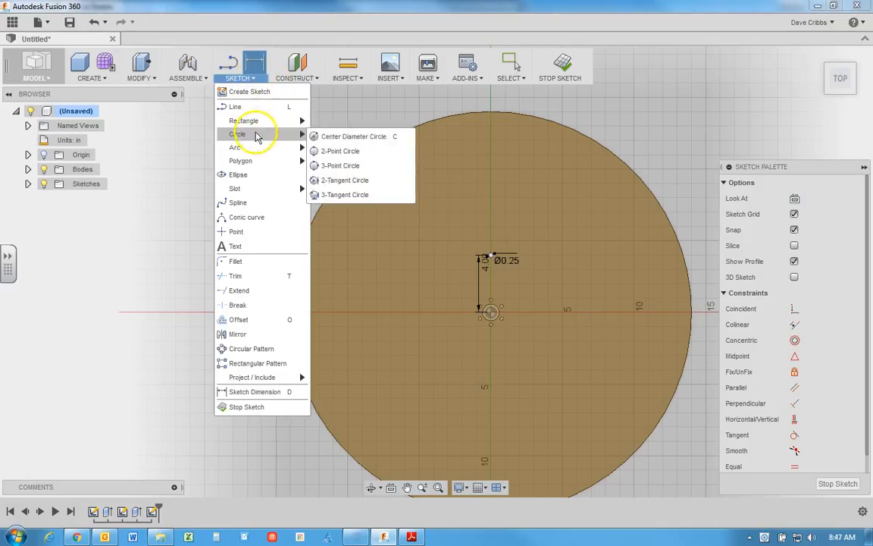
click(323, 138)
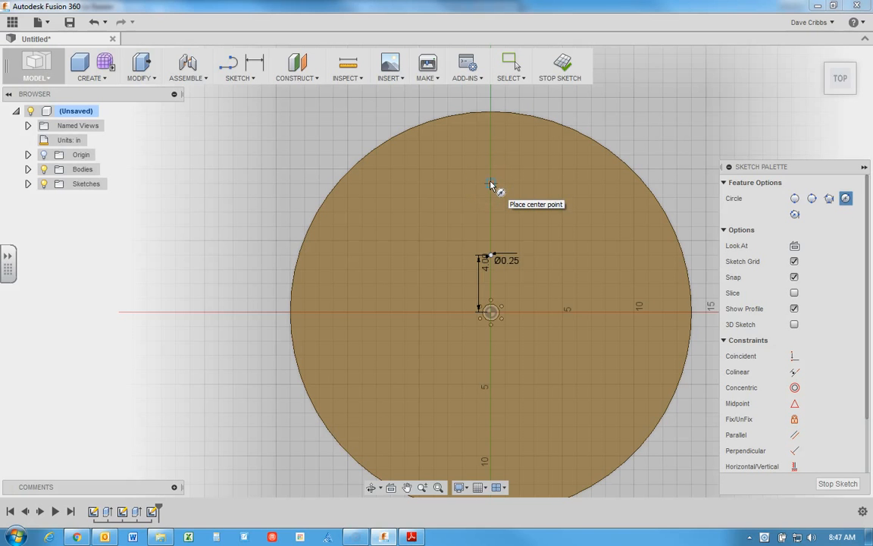
scroll(491, 184, up, 2)
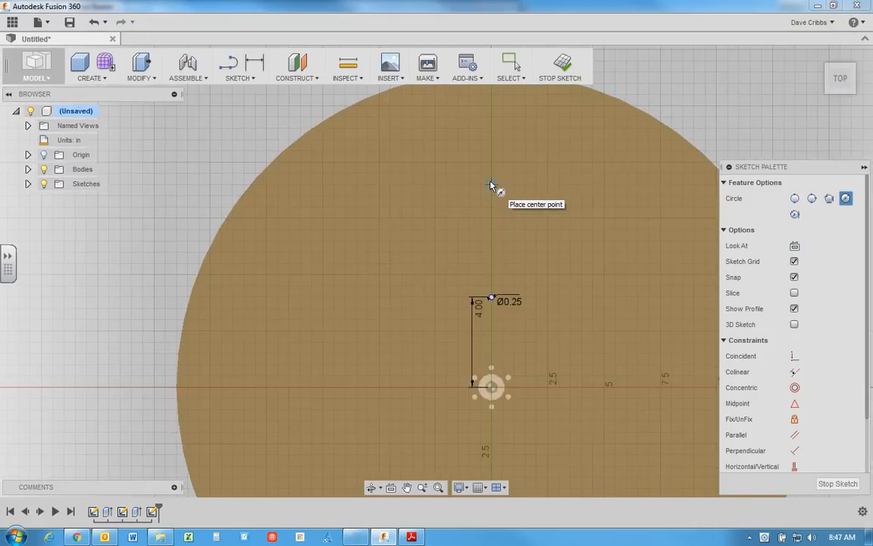
click(491, 184)
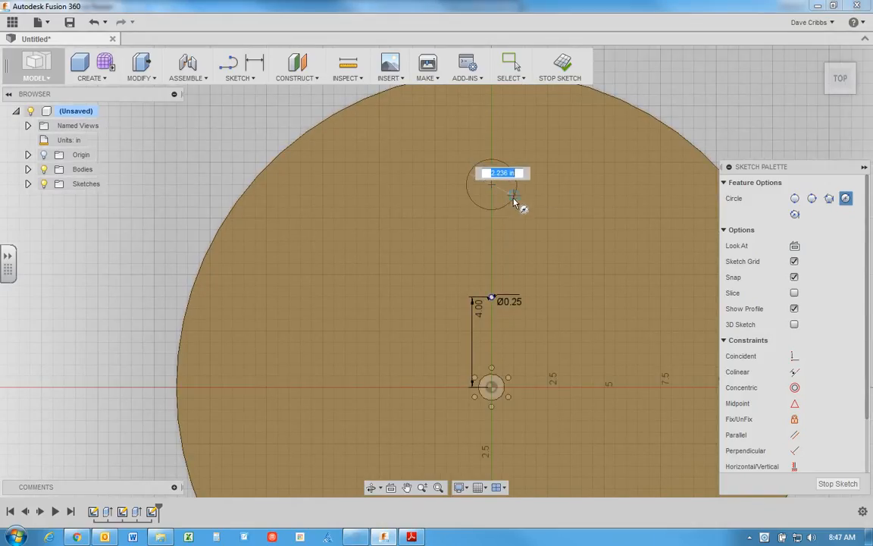
click(517, 202)
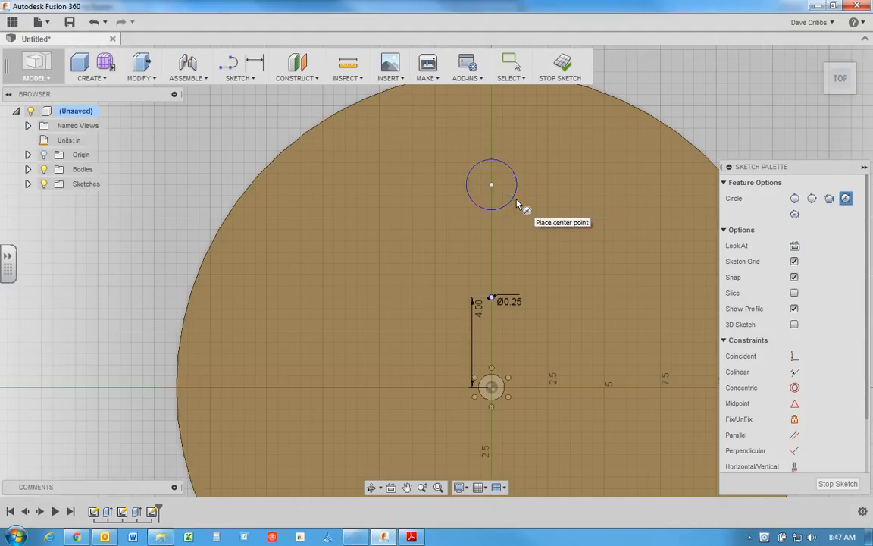
Step: Dimension the diameter of the second, outer circle as 0.25 in
click(256, 67)
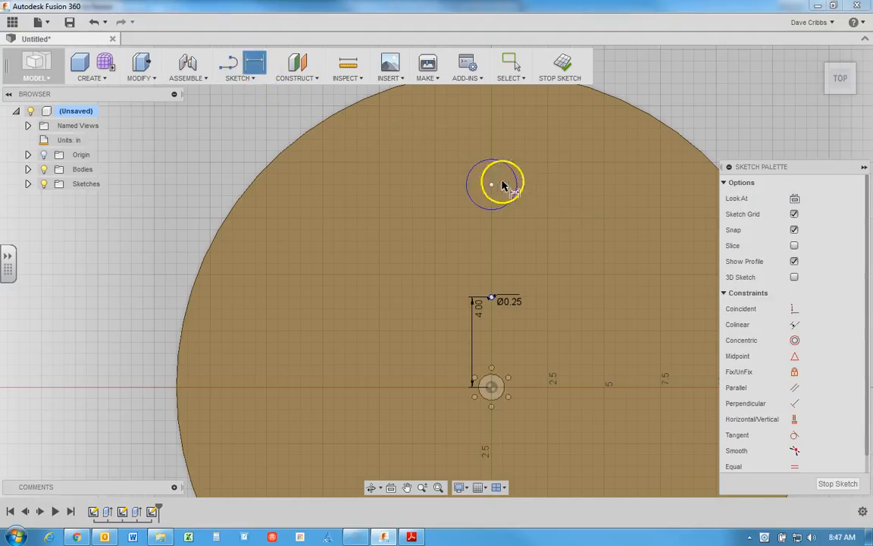
click(565, 147)
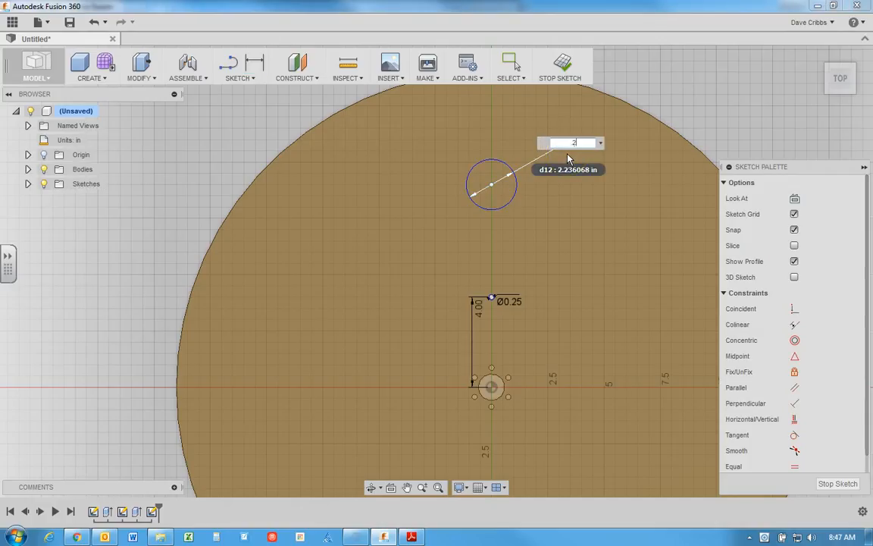
key(Return)
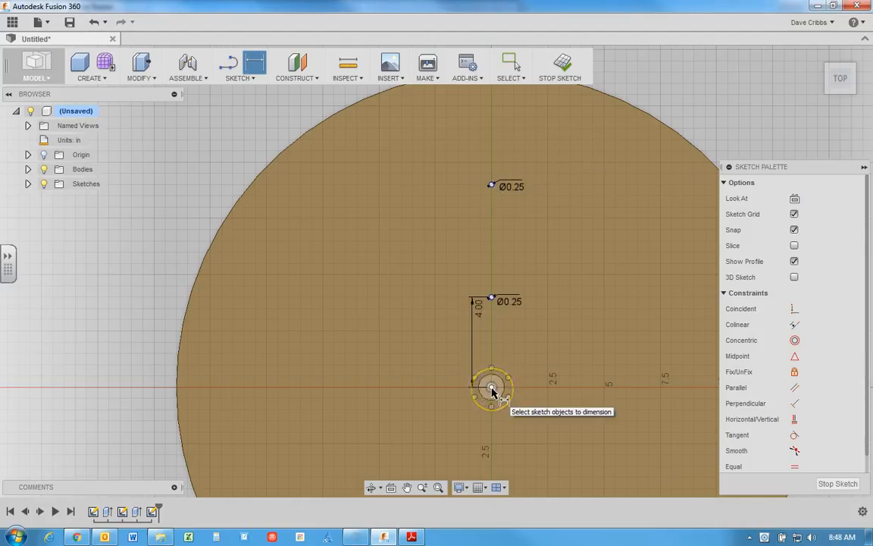
Step: Dimension the vertical distance from the disc's center to the outer circle's center as 10 in
click(492, 185)
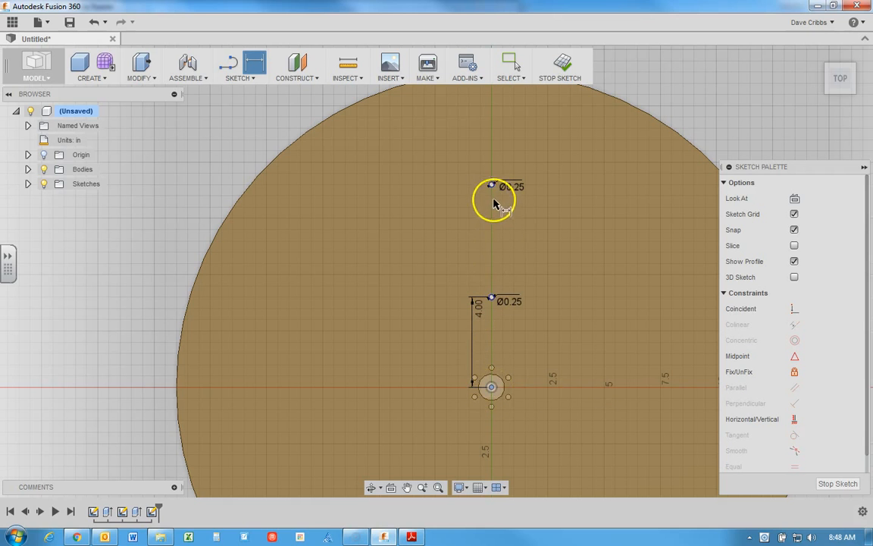
scroll(493, 187, up, 2)
scroll(493, 187, up, 2)
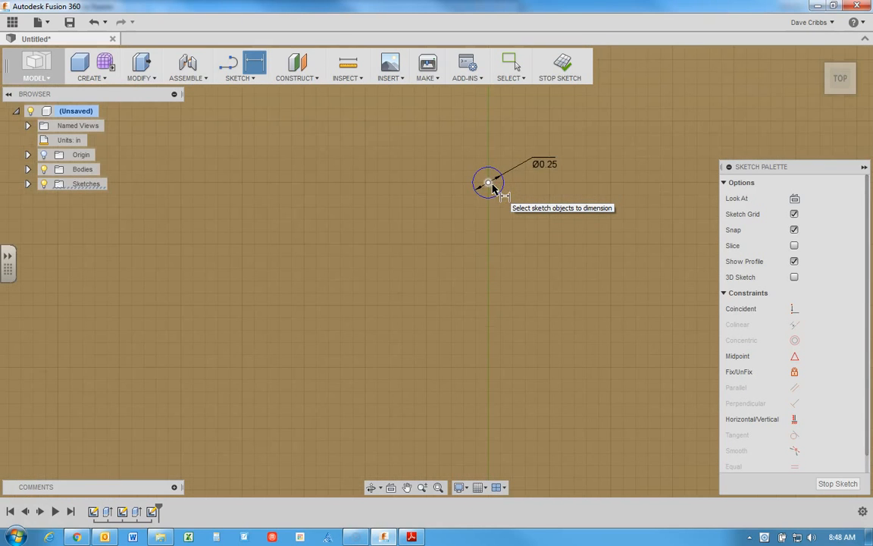
click(489, 185)
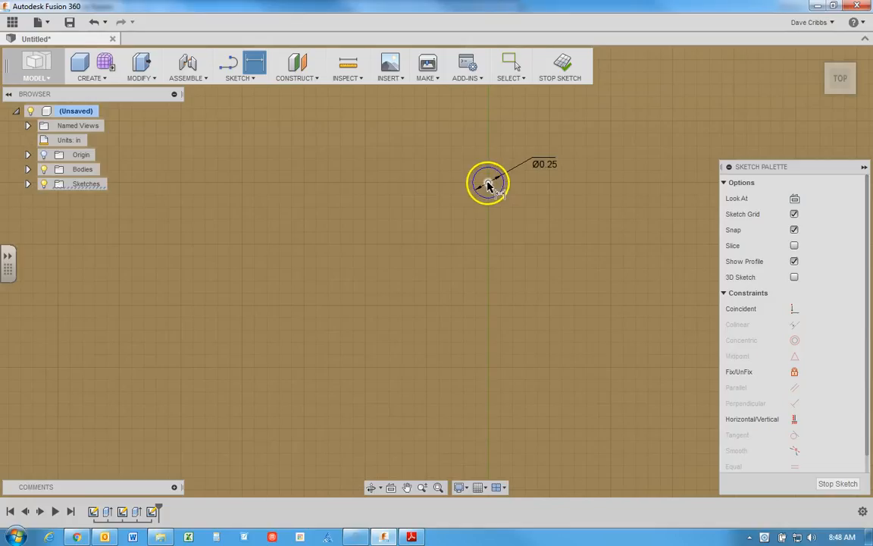
click(373, 201)
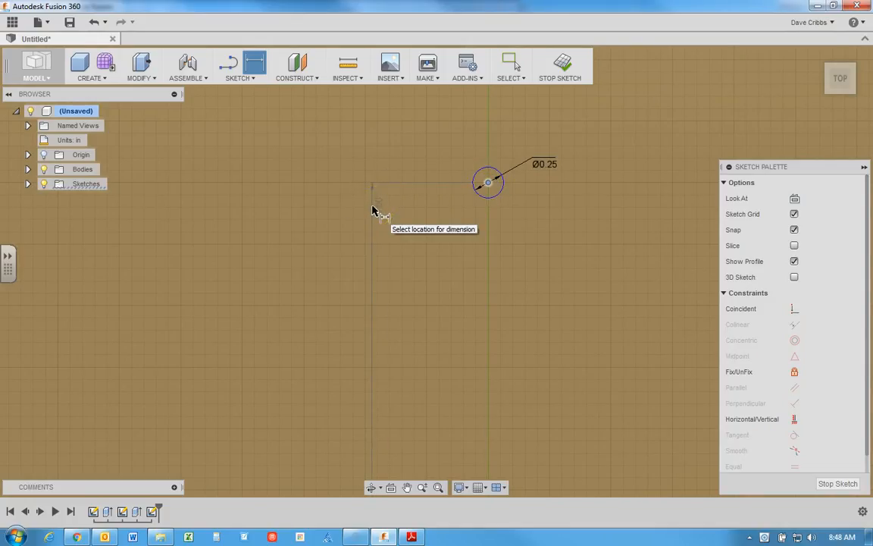
click(374, 214)
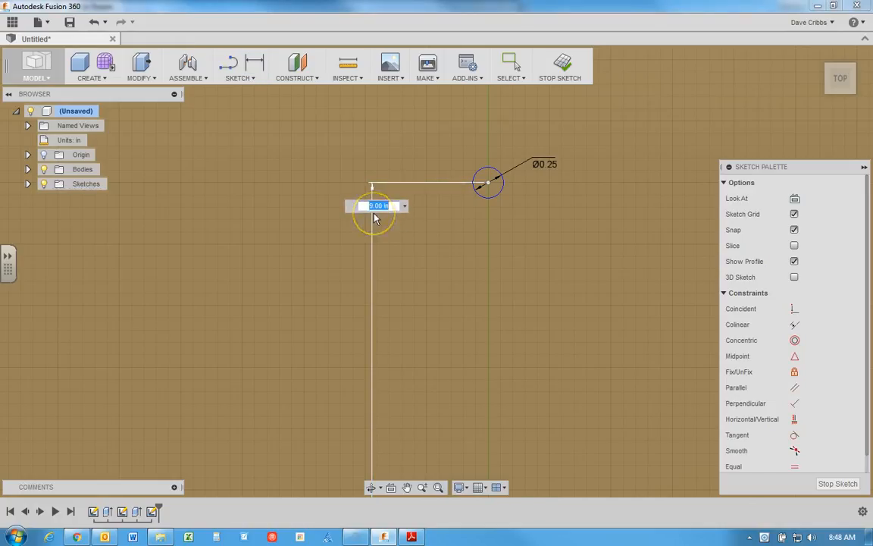
text(10)
key(Return)
scroll(404, 207, down, 3)
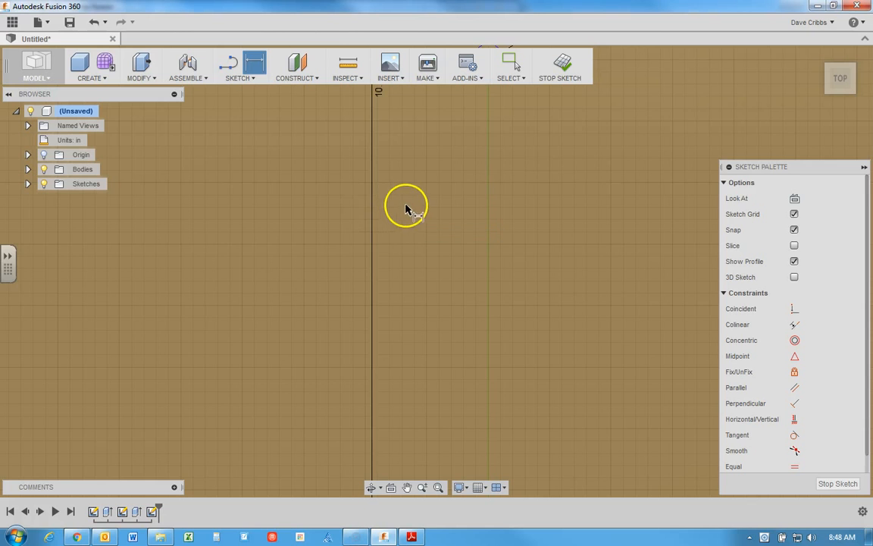
scroll(415, 208, down, 2)
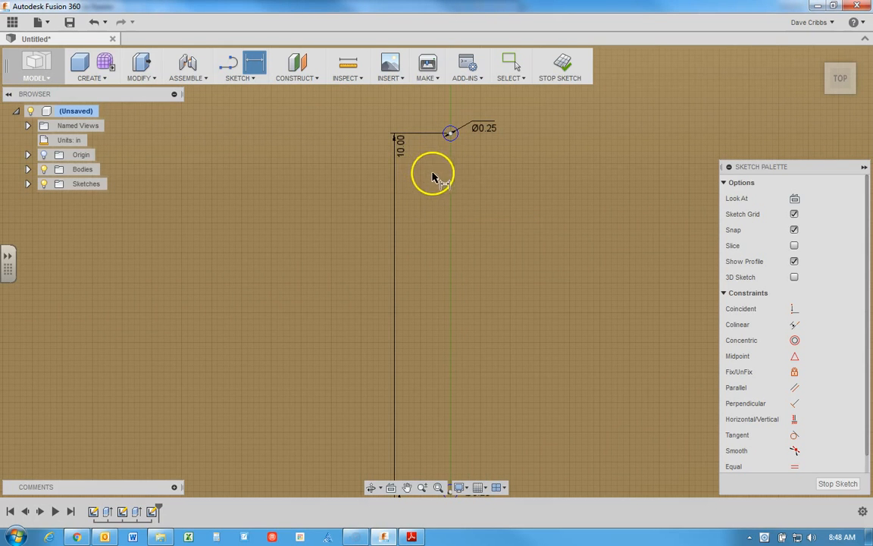
right_click(443, 175)
click(400, 174)
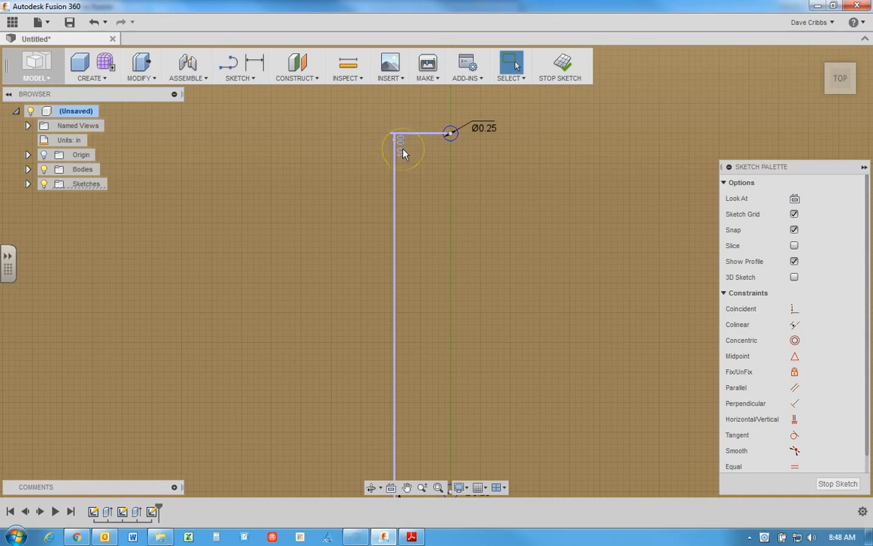
Step: Open the outer circle's vertical distance dimension for editing
double_click(402, 152)
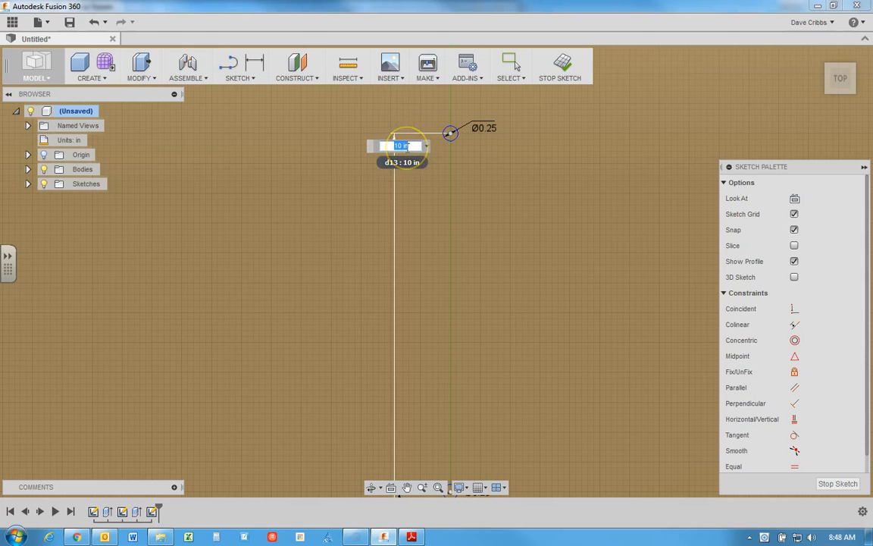
right_click(450, 191)
click(483, 186)
Step: Finish the sketch and return the model to the home view
scroll(479, 192, down, 3)
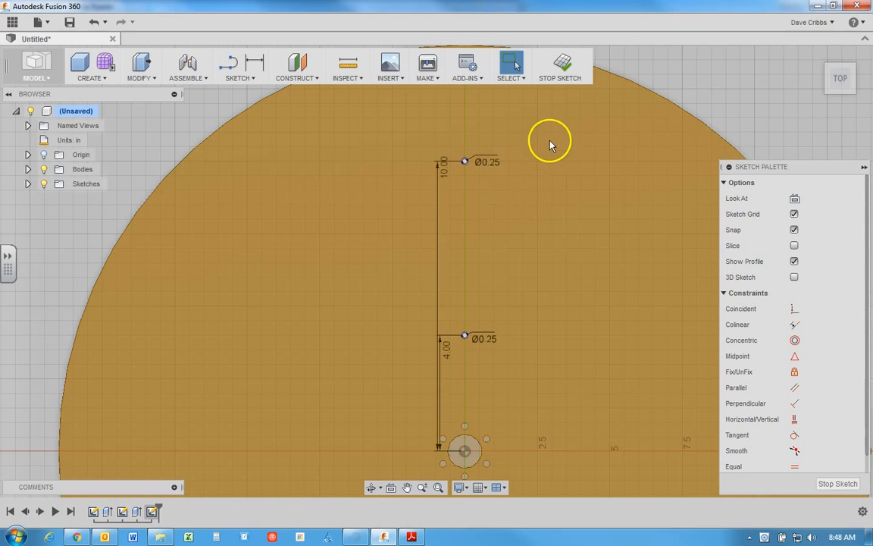
click(563, 67)
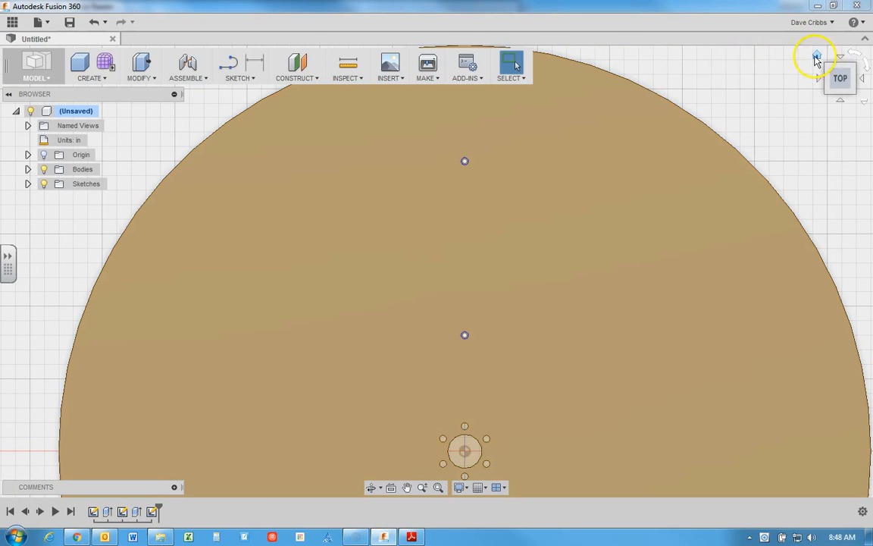
click(817, 58)
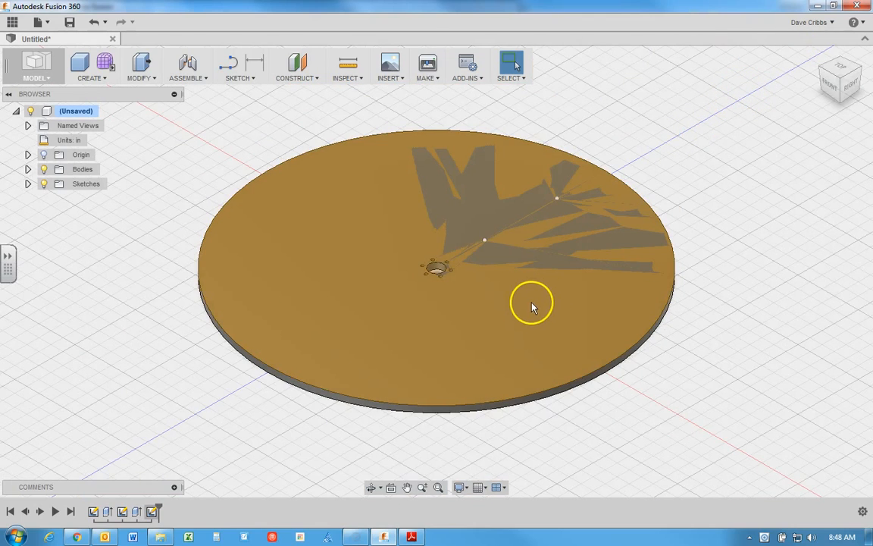
Step: Select the profile inside the inner 0.25 in circle on the disc's top face
scroll(485, 239, up, 2)
scroll(483, 238, down, 4)
scroll(485, 239, up, 8)
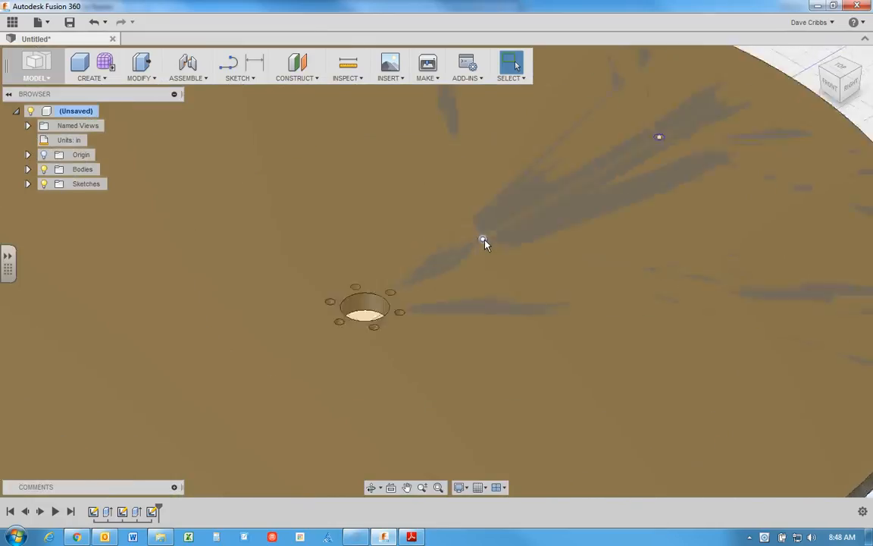
scroll(485, 244, up, 10)
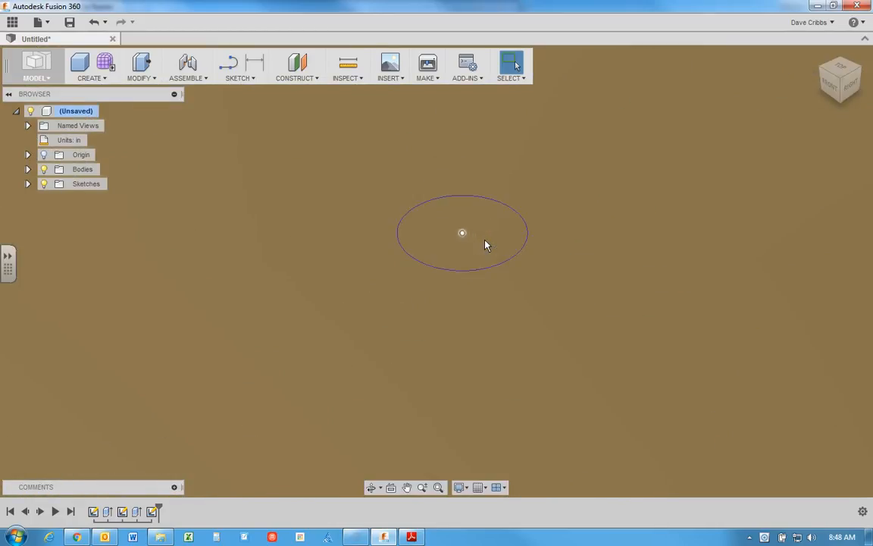
click(485, 235)
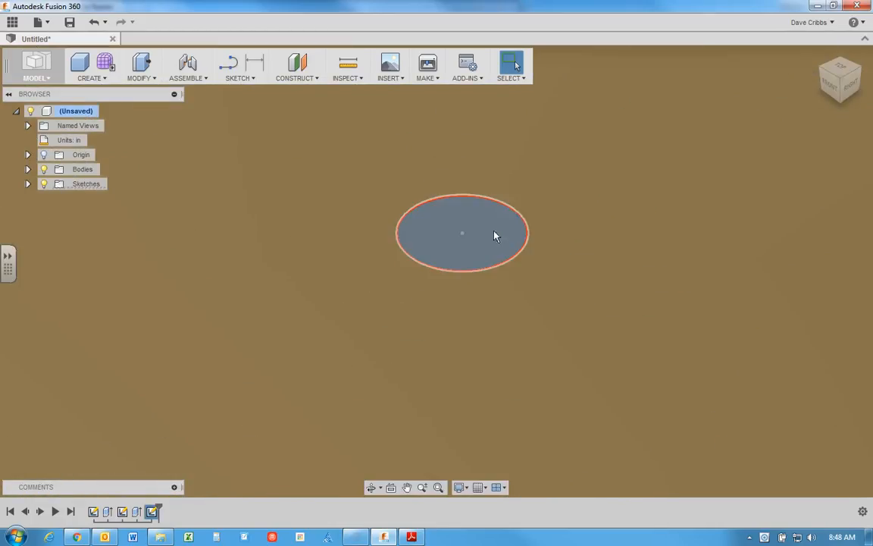
click(516, 215)
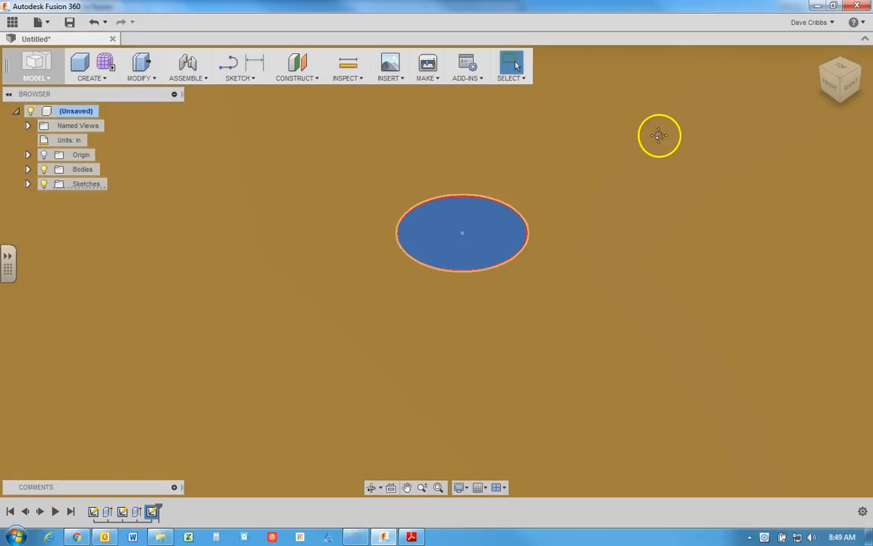
Step: Add the profile of the outer 0.25 in circle to the selection
middle_drag(660, 136, 292, 461)
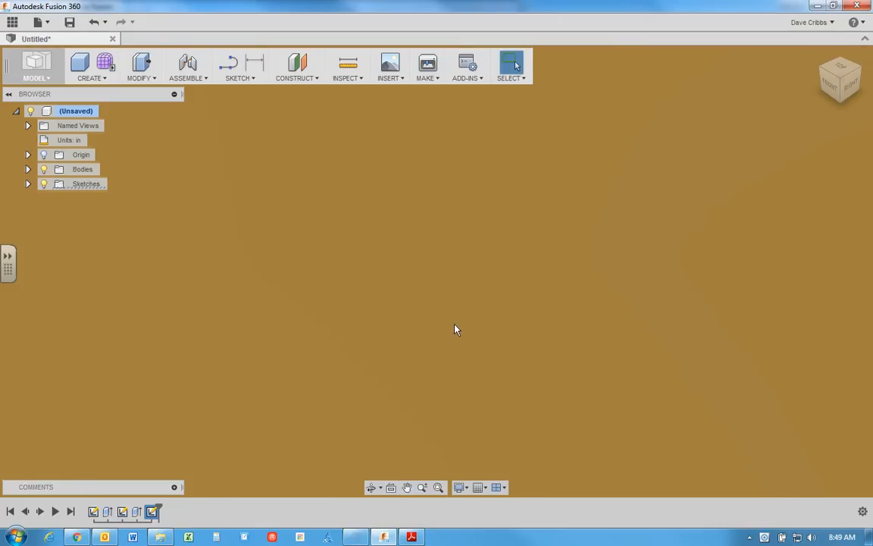
scroll(457, 326, down, 1)
scroll(598, 260, down, 1)
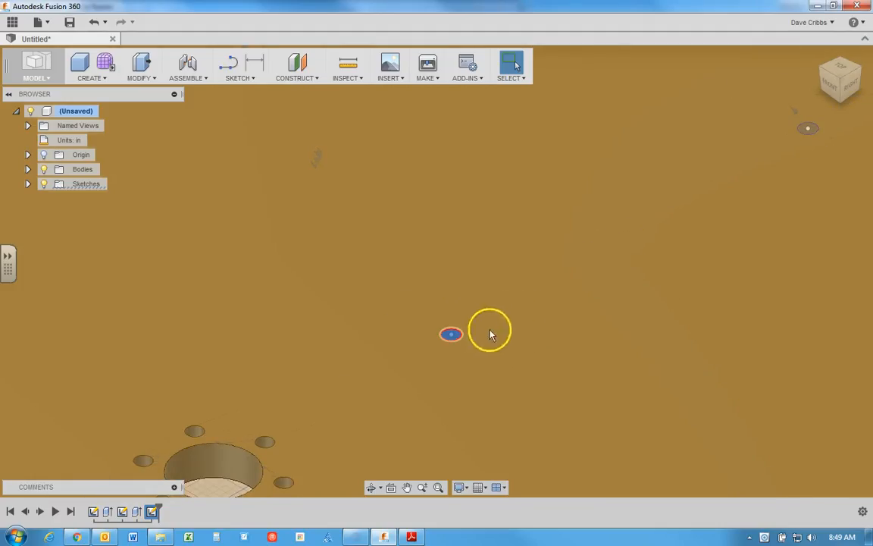
middle_drag(791, 181, 650, 262)
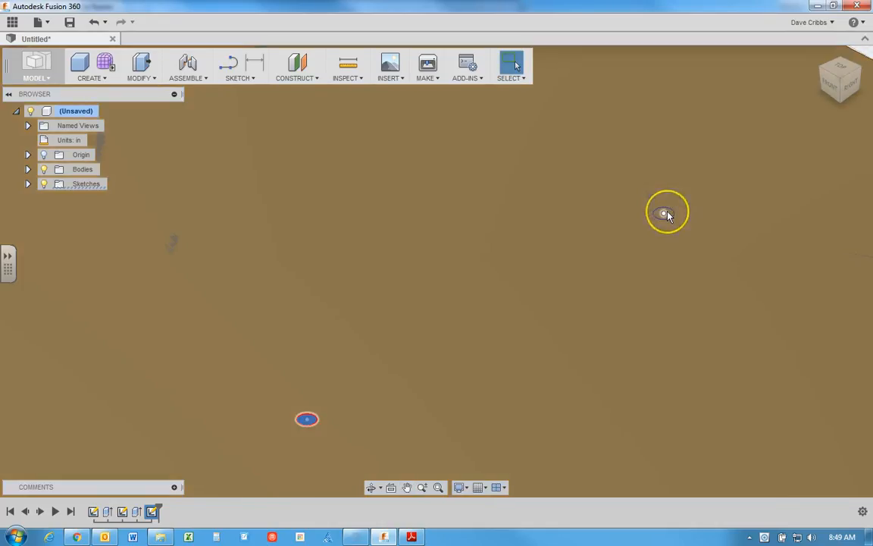
click(664, 214)
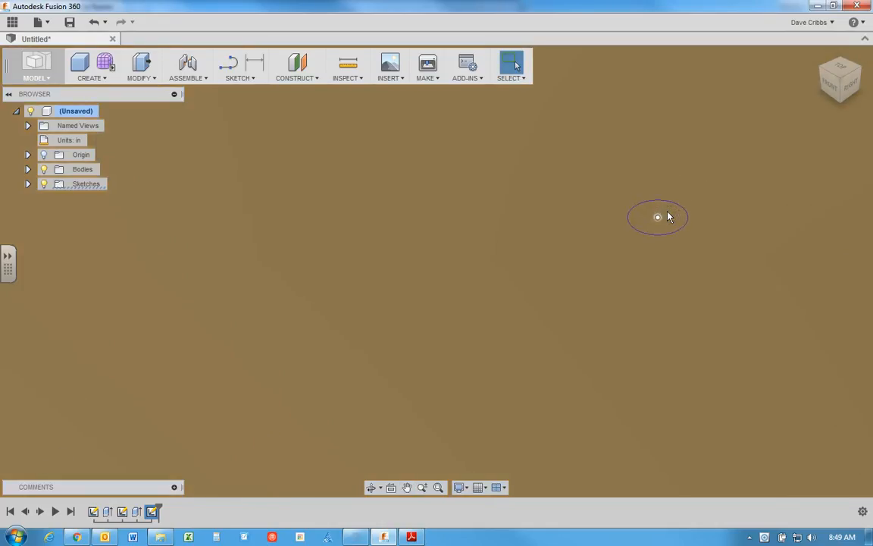
scroll(671, 215, up, 1)
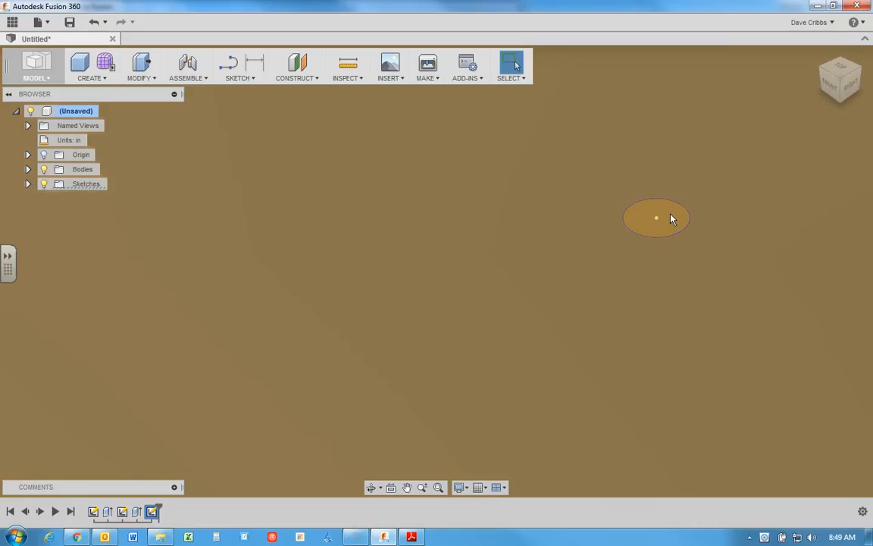
click(671, 219)
scroll(585, 258, up, 4)
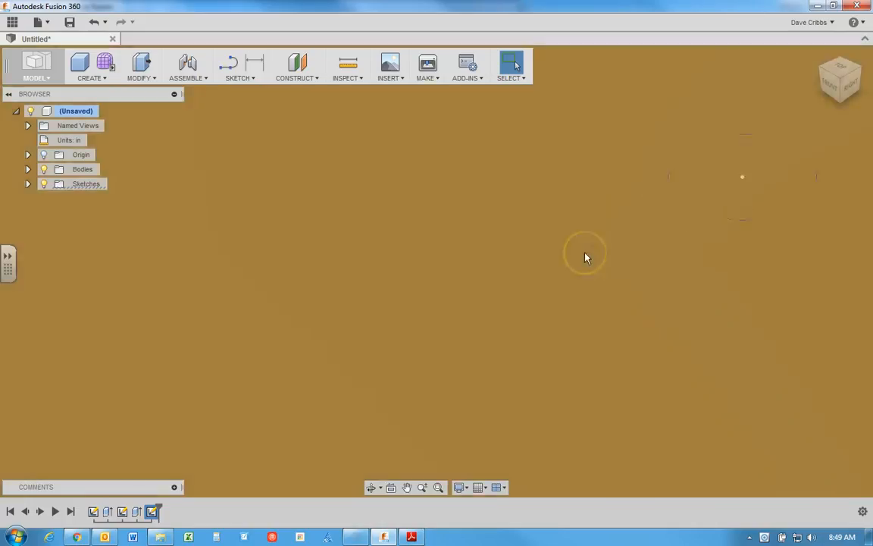
scroll(472, 321, down, 5)
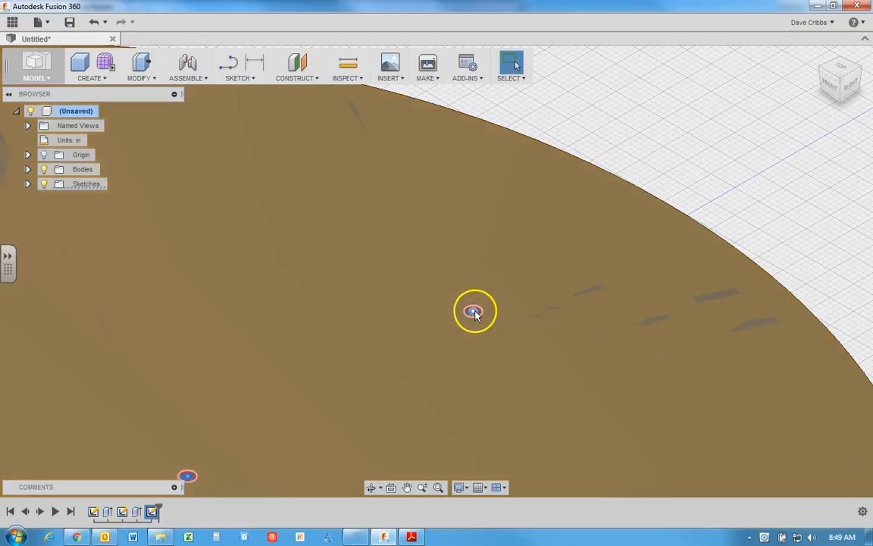
Step: Cut both selected circle profiles down through the disc with a one-sided extrusion, setting the extents to All
right_click(474, 311)
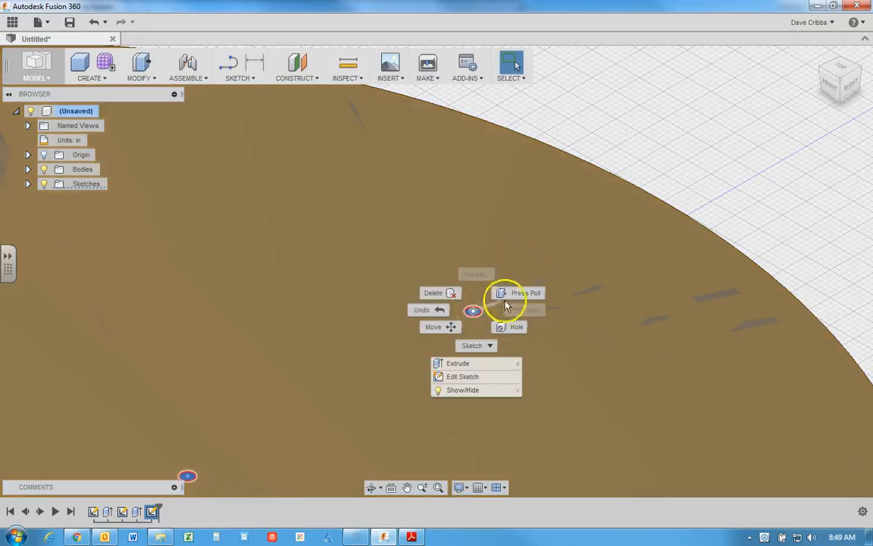
click(512, 296)
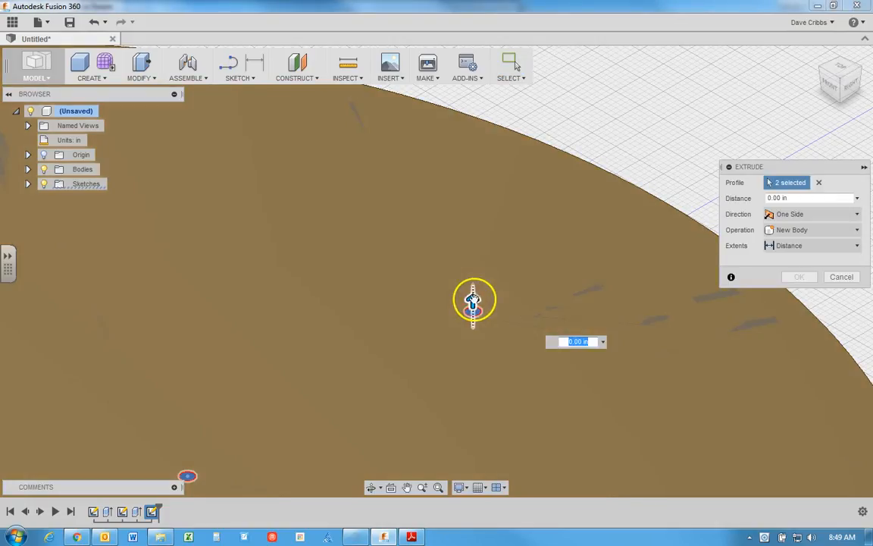
drag(474, 300, 475, 350)
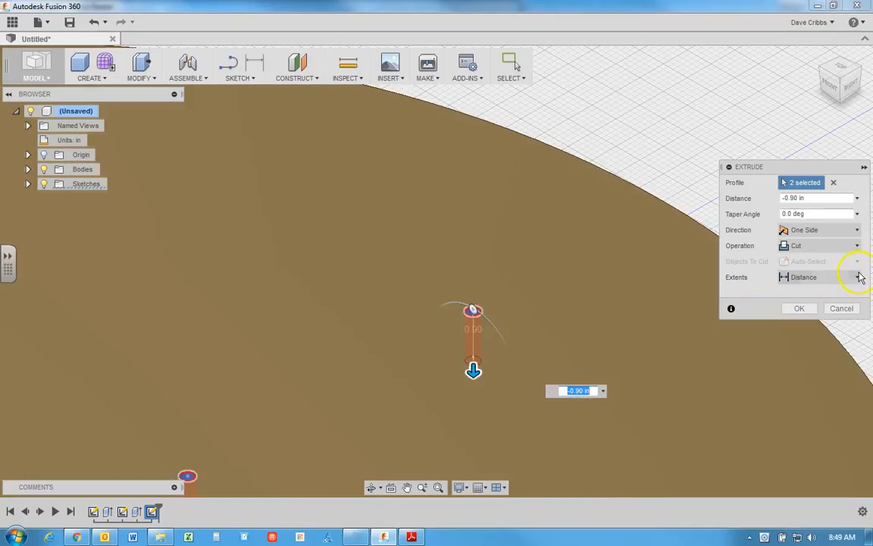
click(859, 278)
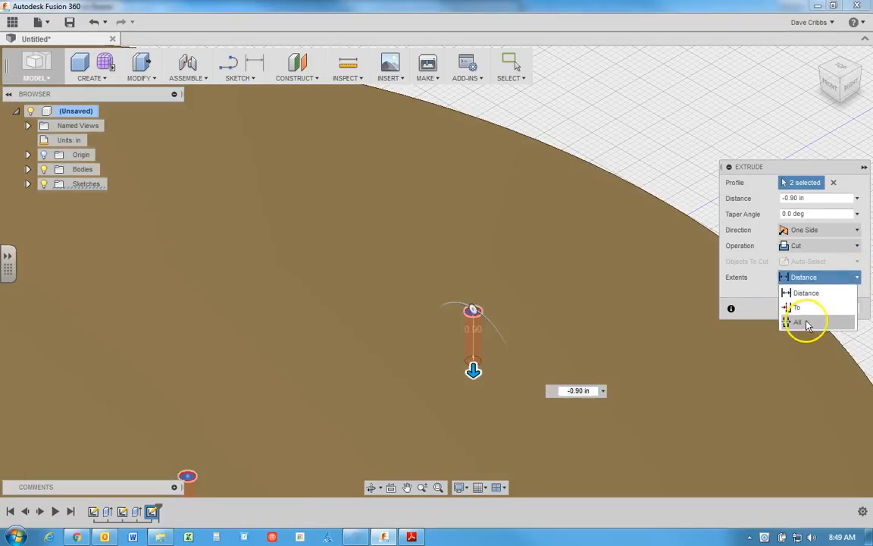
click(798, 323)
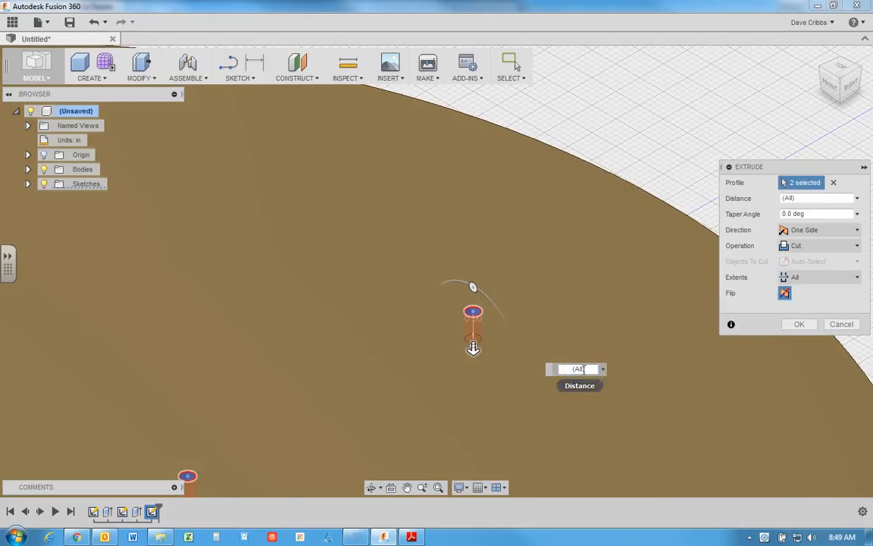
click(797, 326)
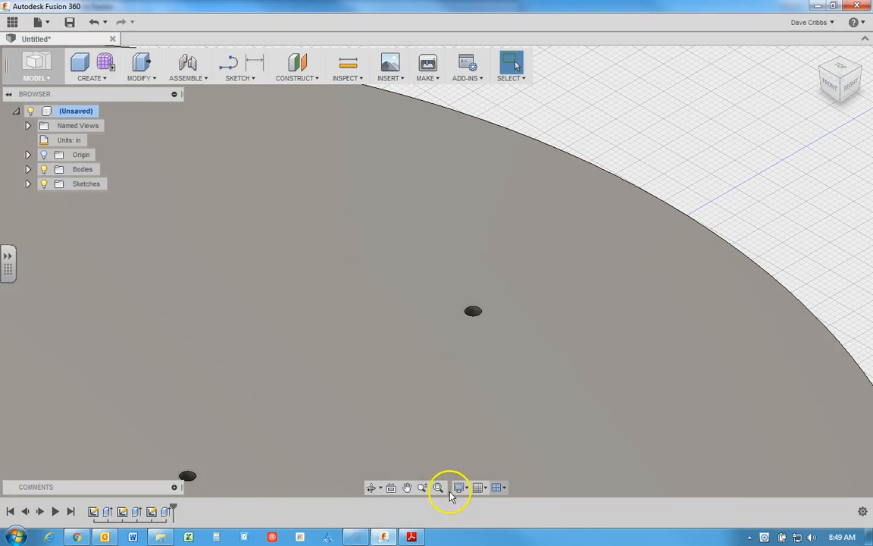
Step: Start a circular pattern of features with the extruded cut of the two 0.25 in holes as the object
click(439, 487)
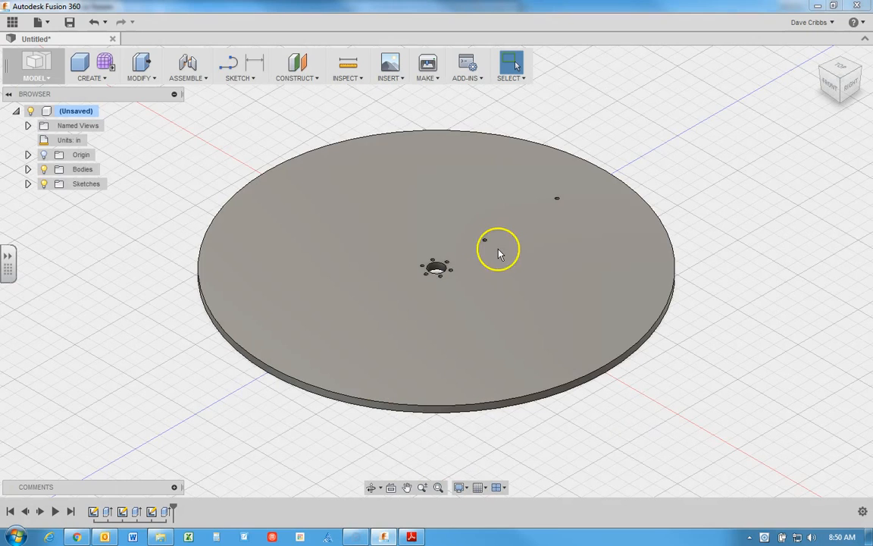
click(105, 82)
mouse_move(125, 301)
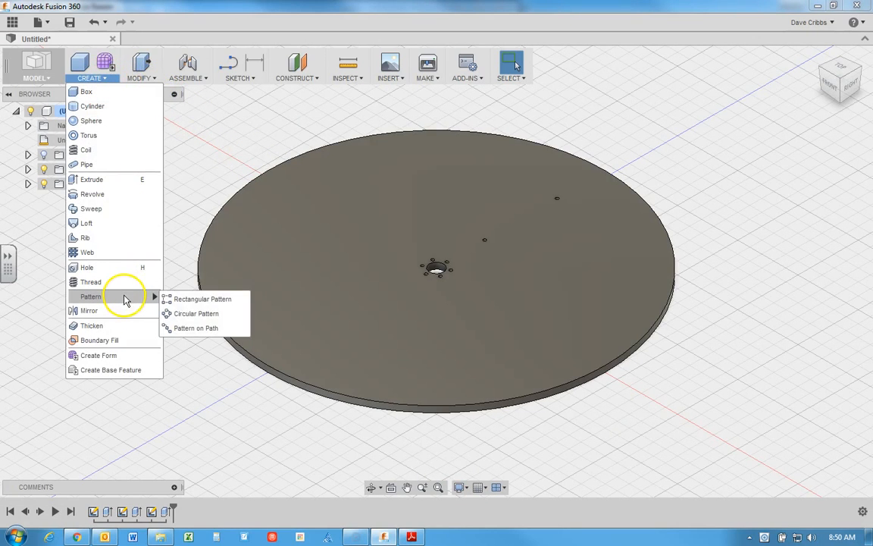
click(187, 314)
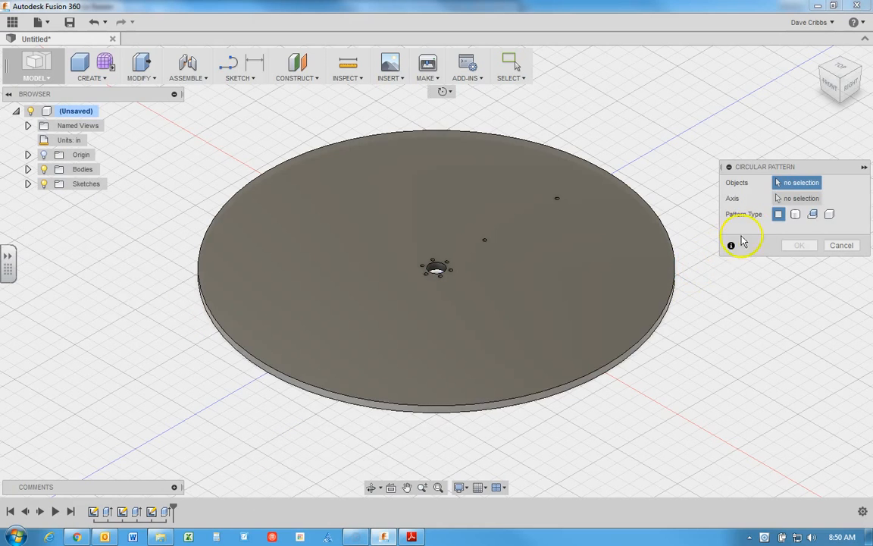
click(814, 215)
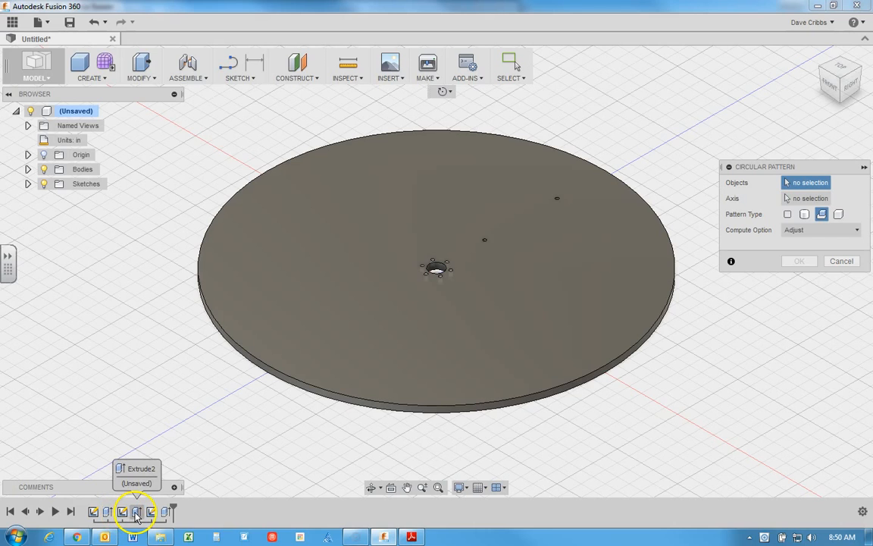
click(166, 513)
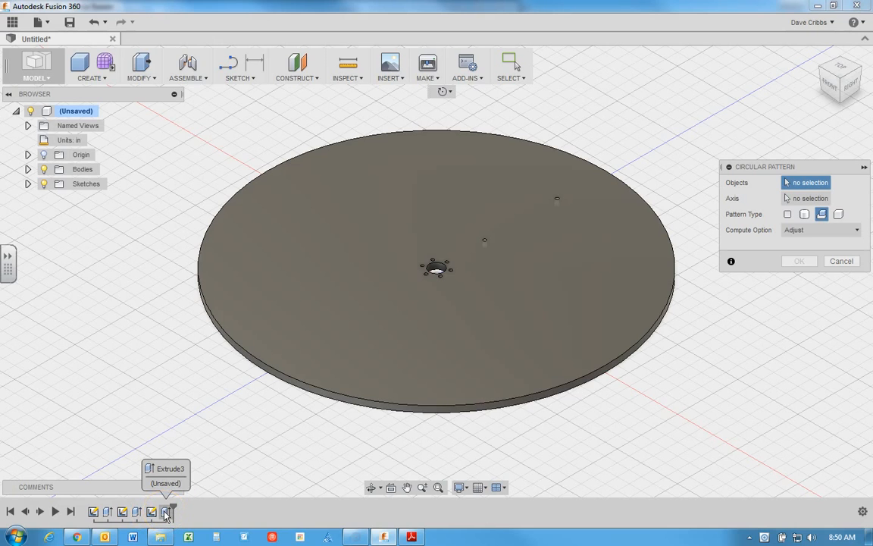
click(166, 513)
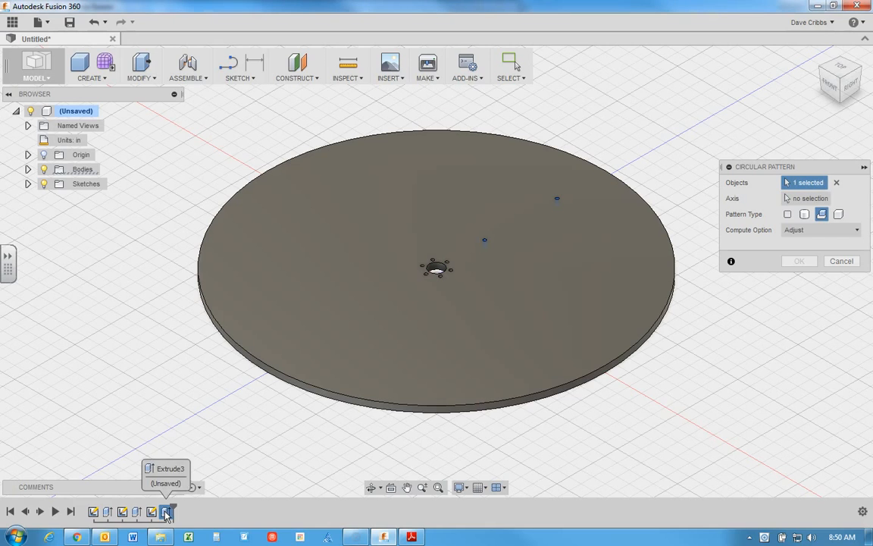
click(546, 201)
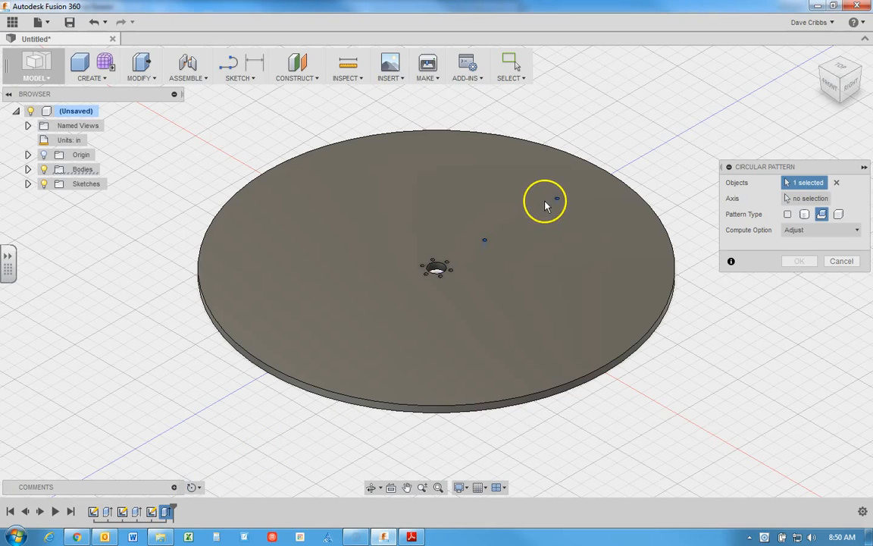
Step: Pattern the hole cut fully around the disc's vertical center axis with a quantity of 6, and check it from above
click(802, 199)
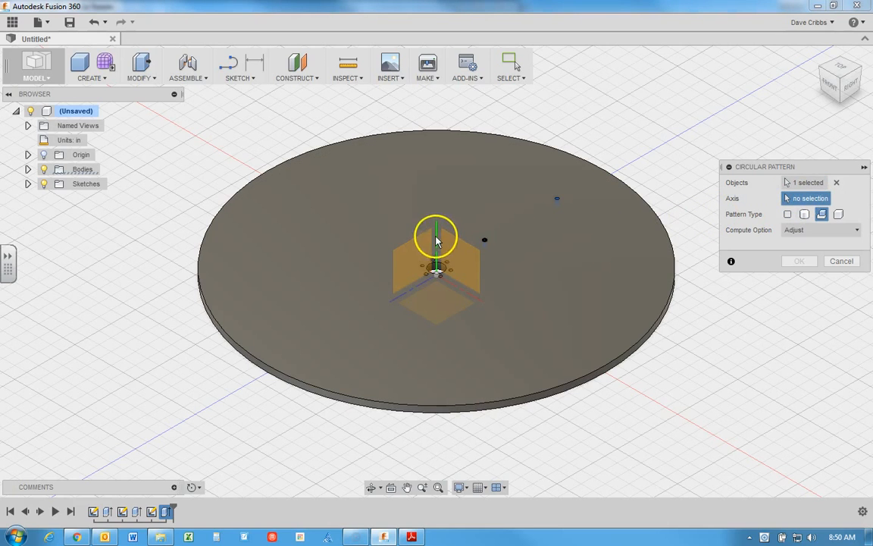
click(437, 235)
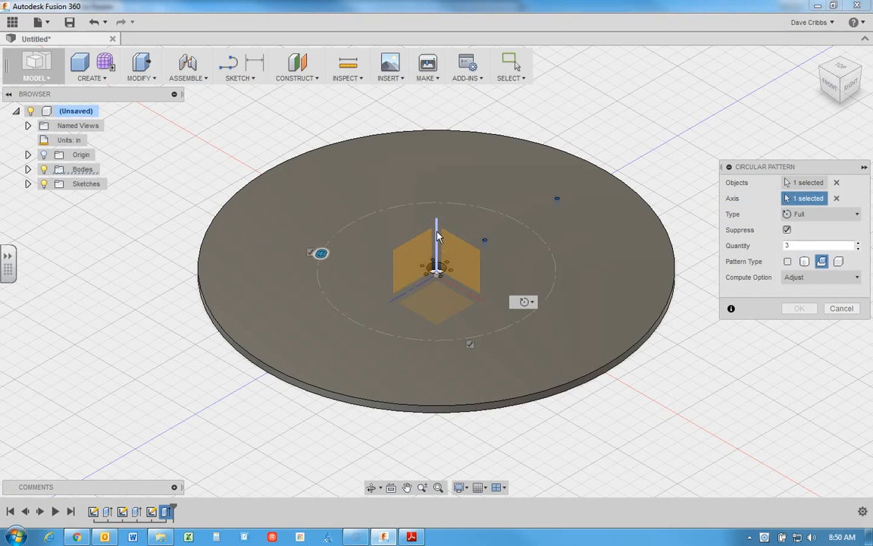
click(860, 243)
click(859, 243)
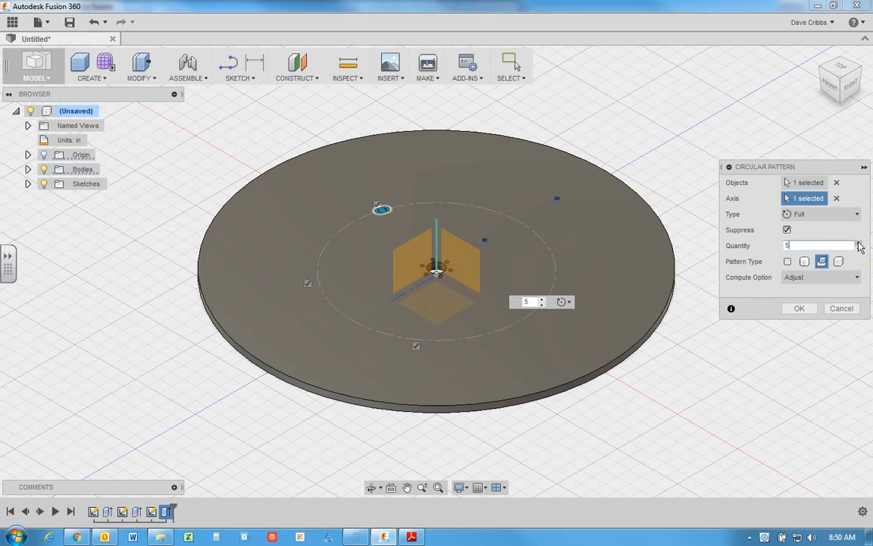
click(859, 244)
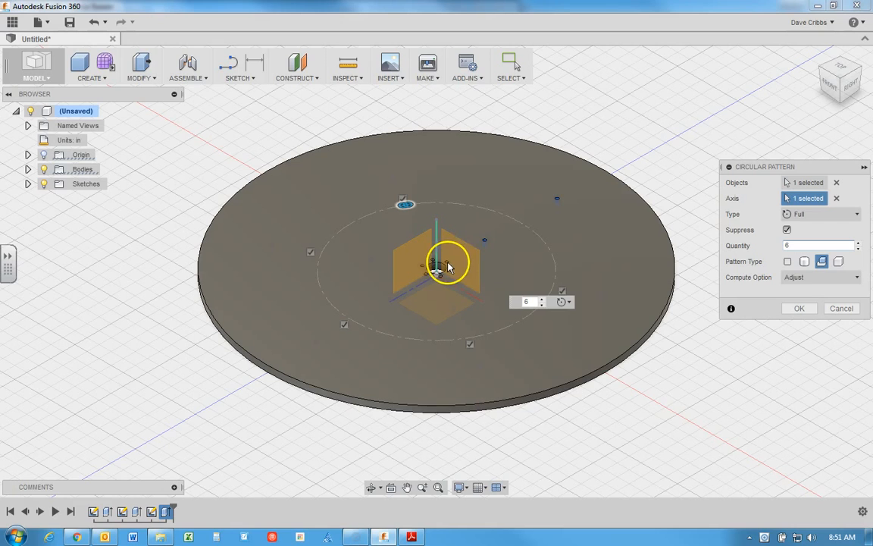
click(802, 309)
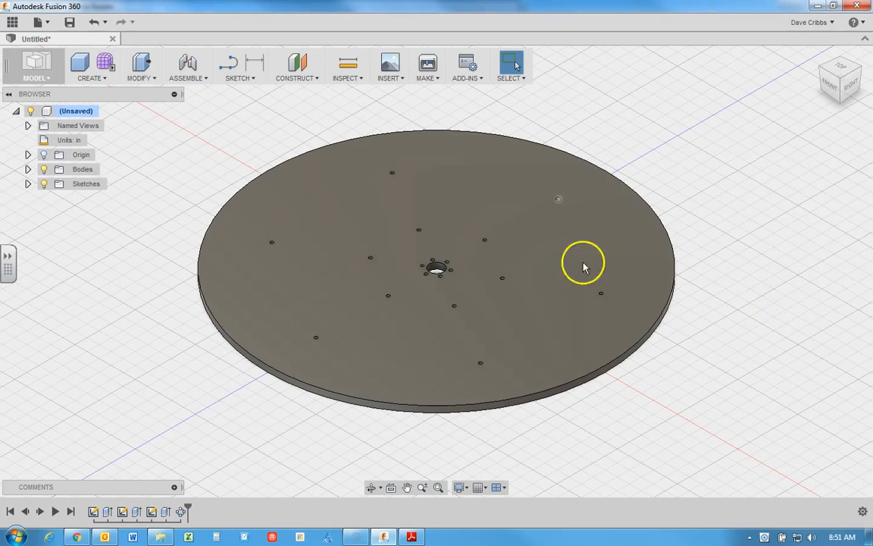
click(842, 70)
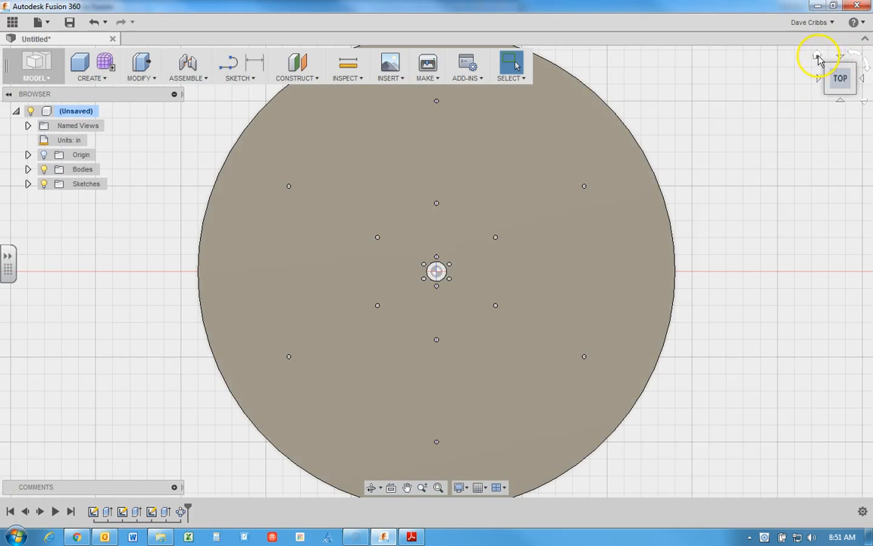
click(818, 58)
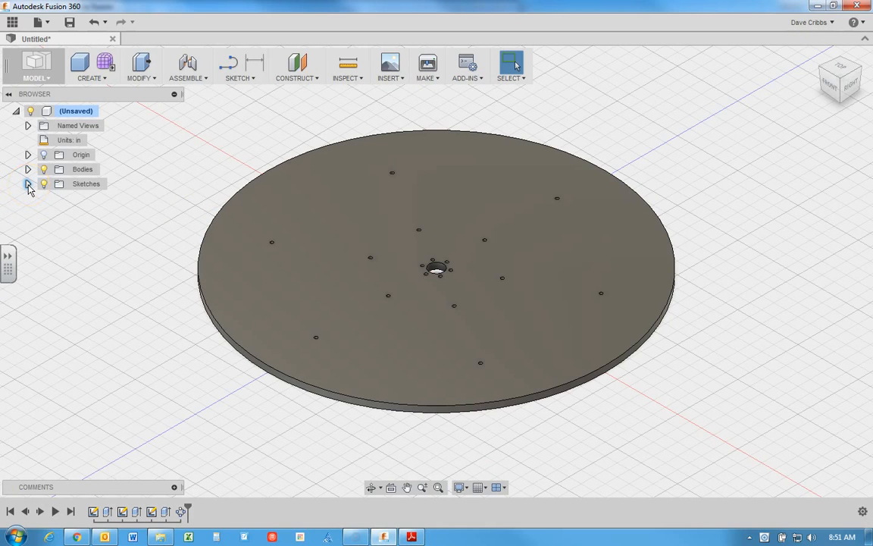
Step: Reopen Sketch3 for editing and move the 4 in distance dimension to the outer side of the 10 in dimension
click(28, 184)
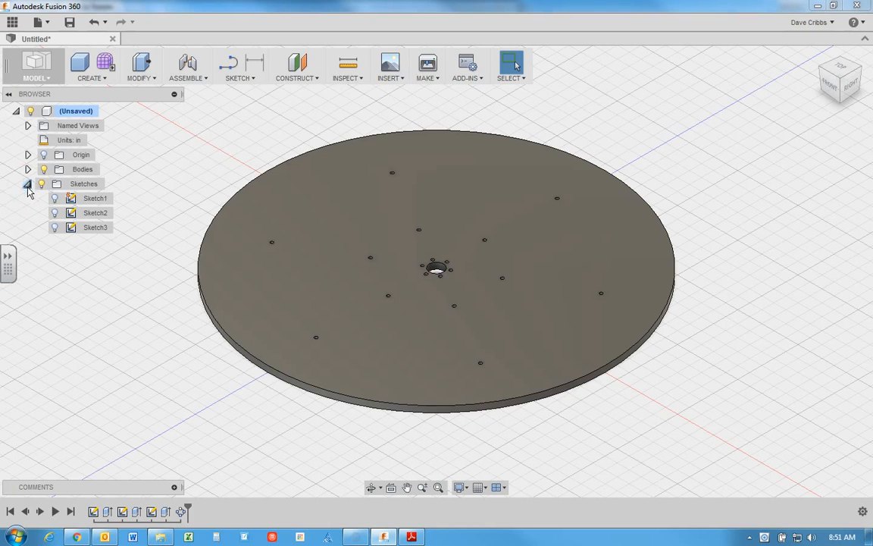
click(93, 228)
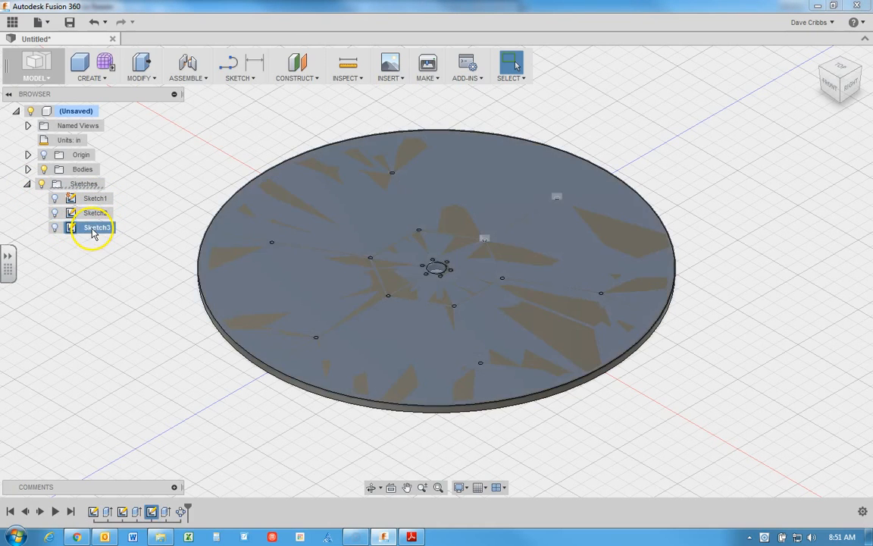
right_click(93, 229)
click(114, 256)
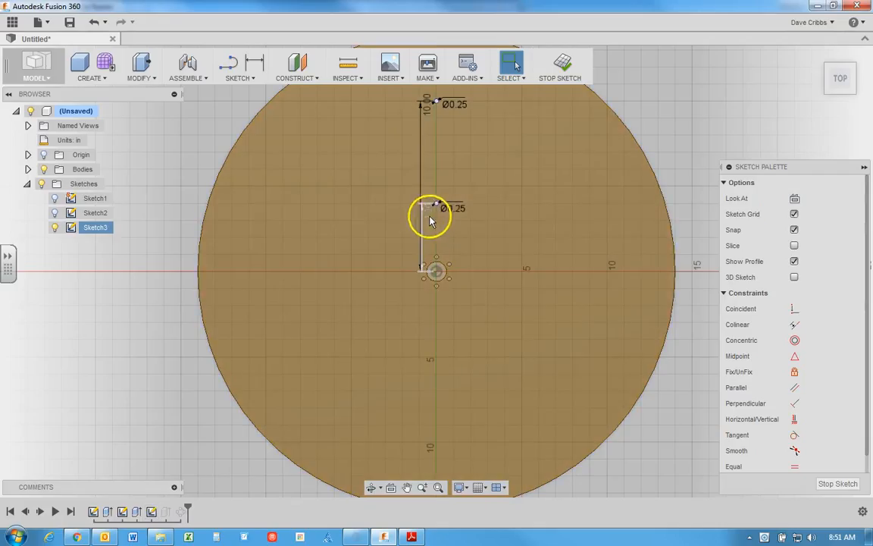
click(427, 220)
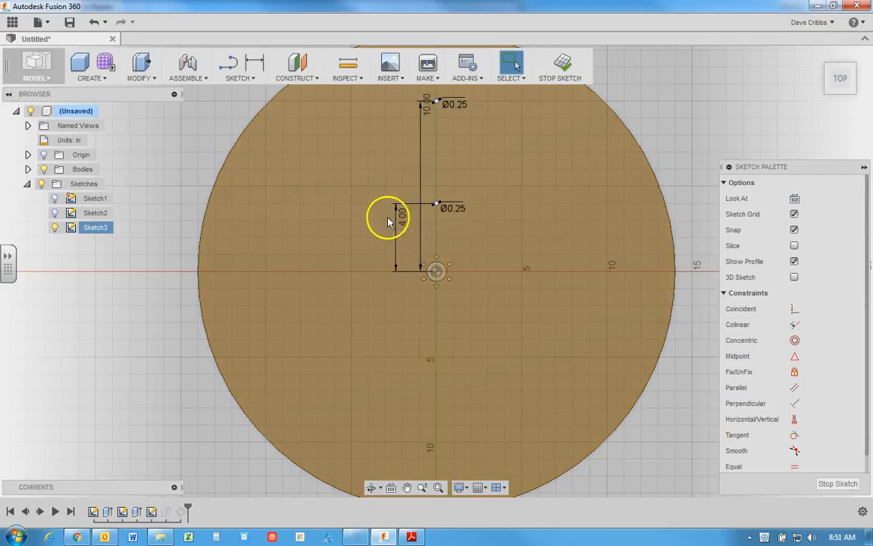
Step: Move the inner hole's distance dimension farther outward and set that distance from the disc center to 5 in
drag(375, 218, 364, 217)
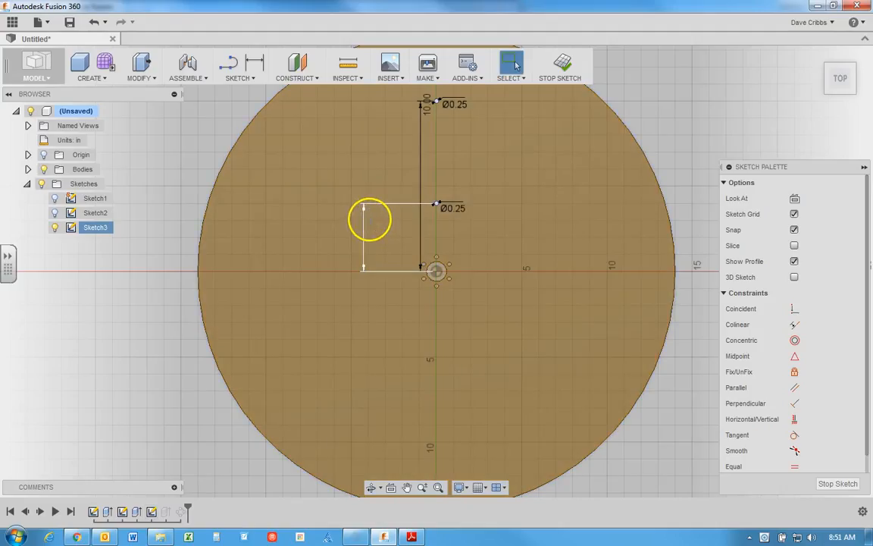
double_click(370, 218)
text(5)
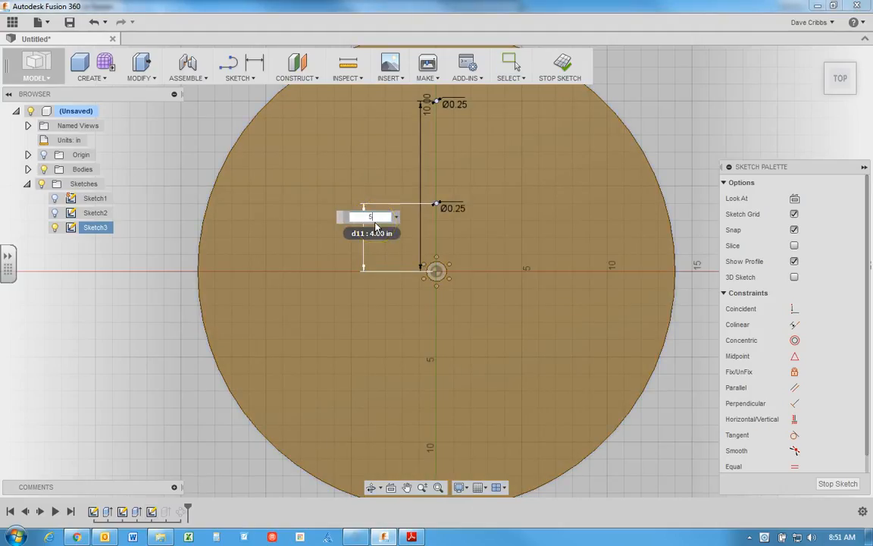
key(Return)
key(Escape)
Step: Set the outer hole's distance from the disc center to 12 in
click(429, 129)
double_click(429, 114)
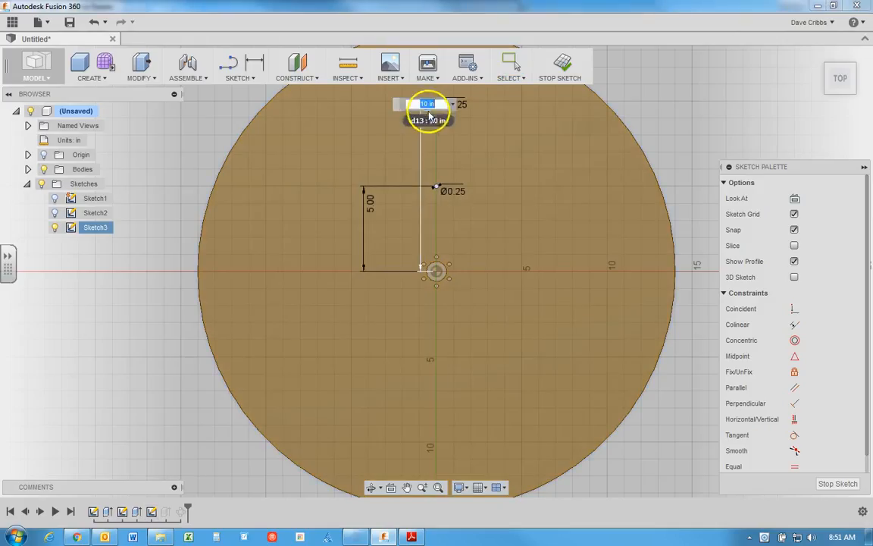
text(12)
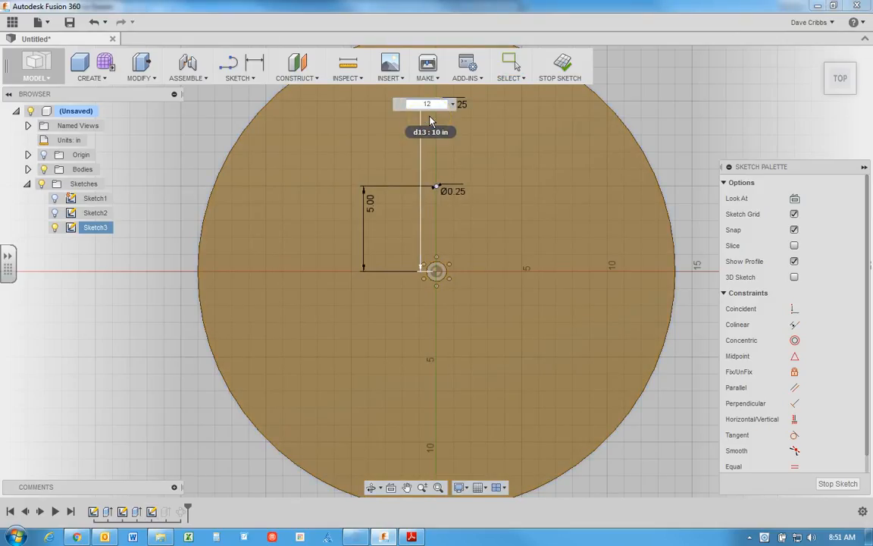
key(Return)
key(Escape)
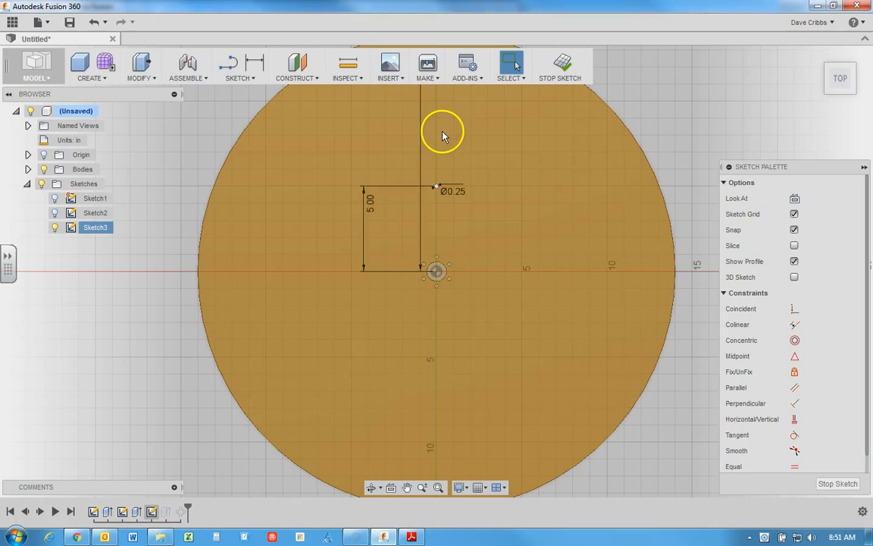
Step: Set the inner hole's diameter to 0.375 in
scroll(452, 197, down, 4)
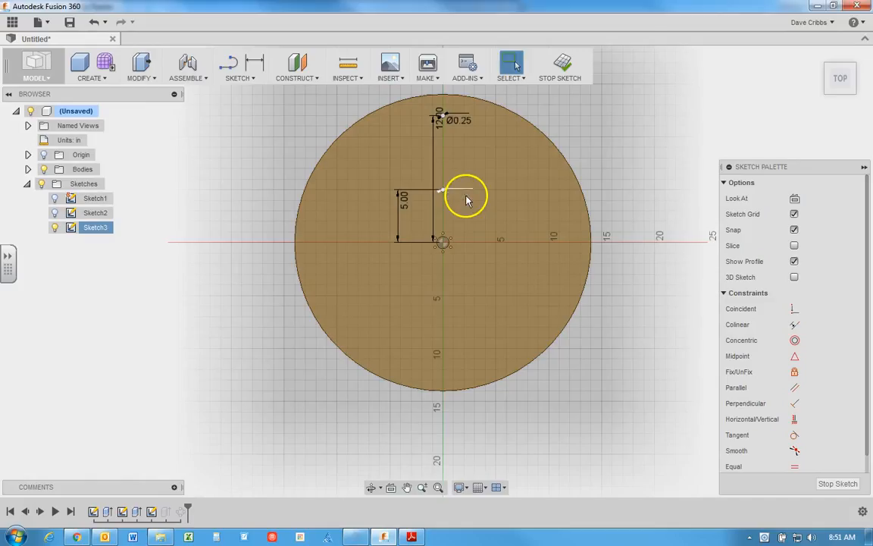
click(466, 198)
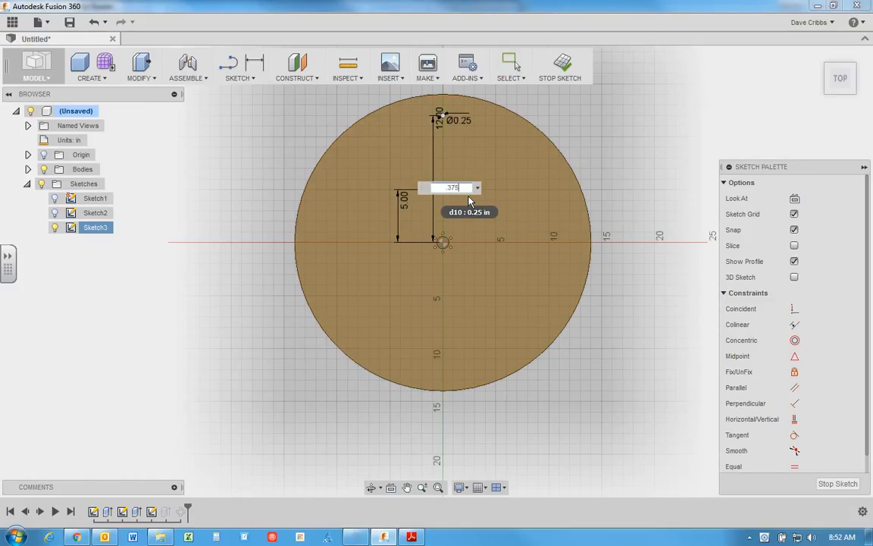
text(.375)
key(Return)
key(Escape)
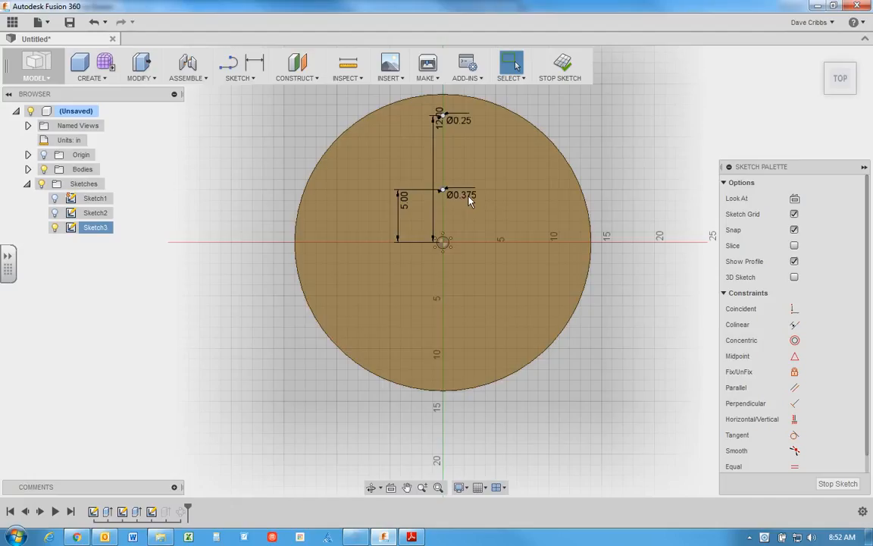
Step: Set the outer hole's diameter to 0.375 in, finish the sketch and check the patterned holes in the disc
click(465, 125)
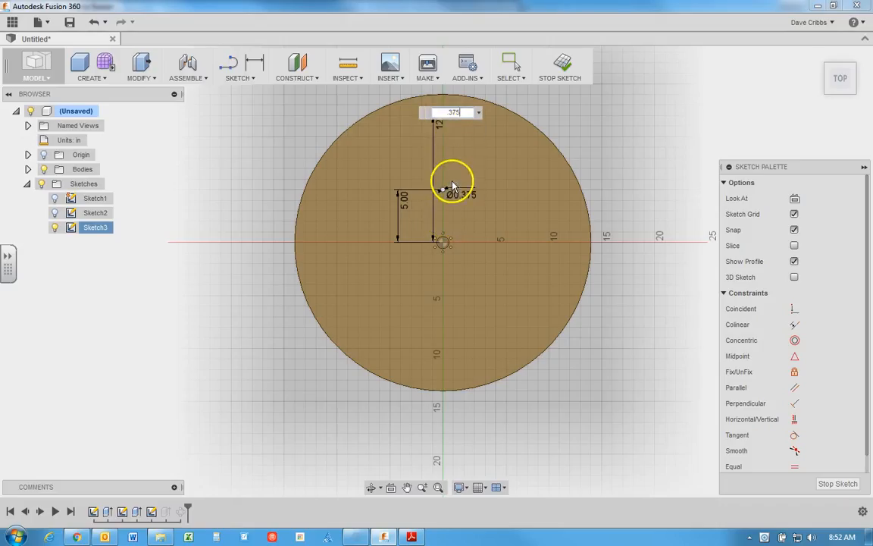
key(Return)
key(Escape)
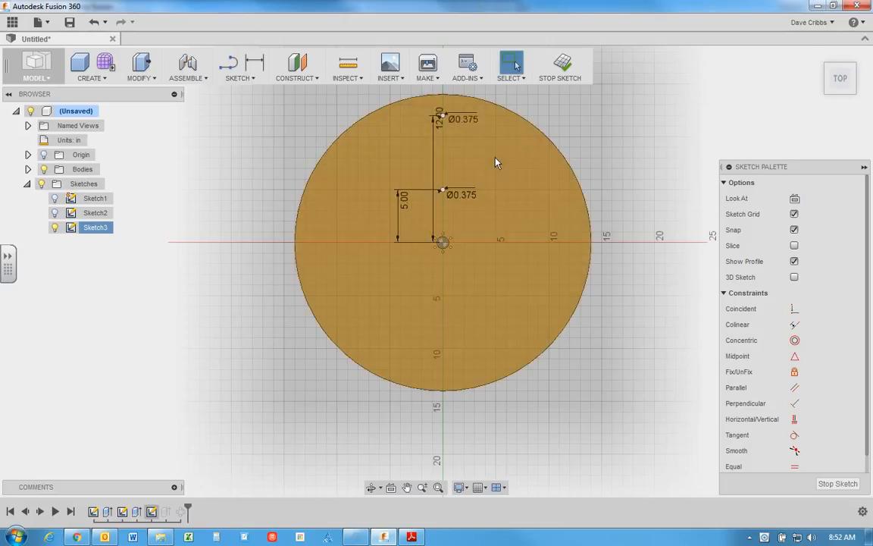
click(564, 64)
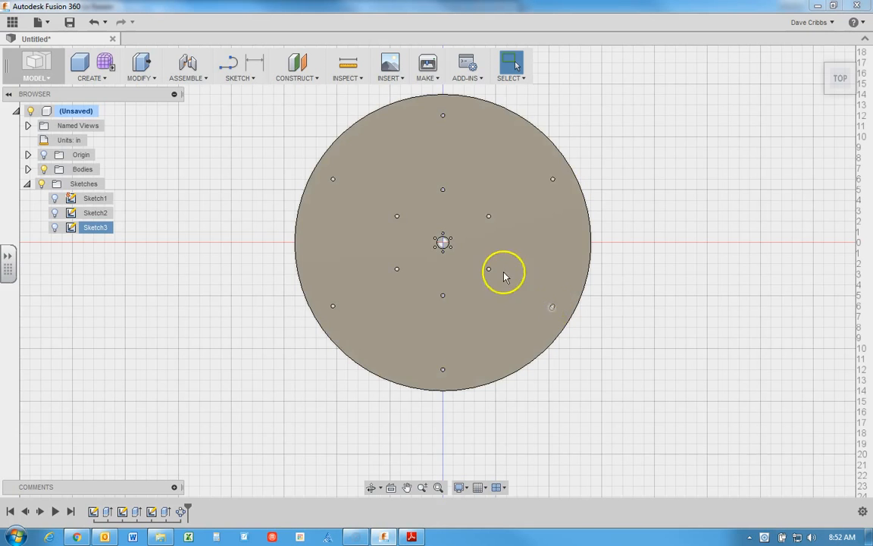
scroll(489, 274, down, 2)
scroll(490, 275, up, 5)
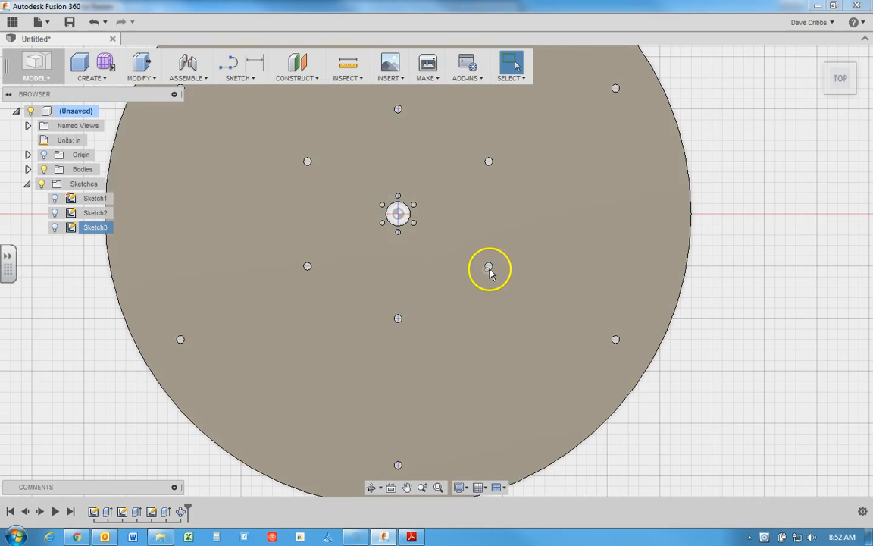
scroll(427, 267, down, 4)
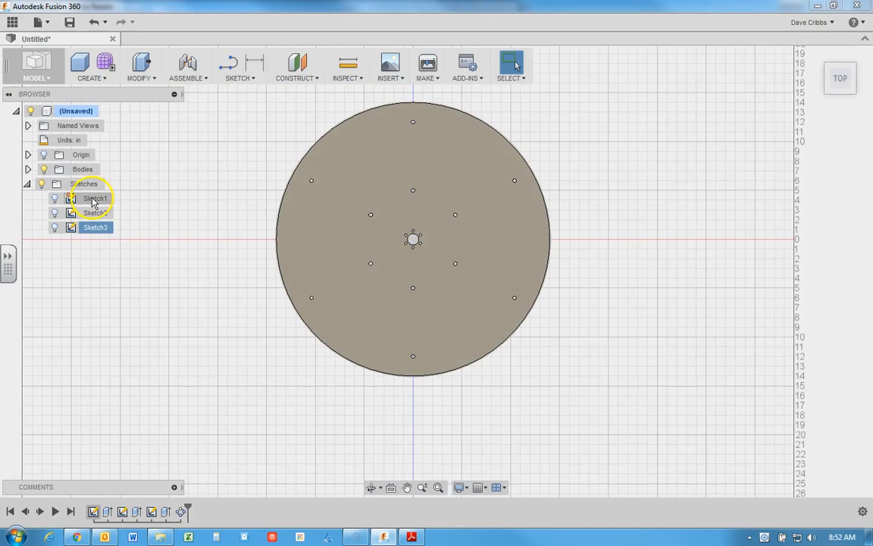
Step: Edit Sketch1 to set the disc's outer diameter to 29 in, finish the sketch and return to the home view
click(94, 199)
right_click(92, 201)
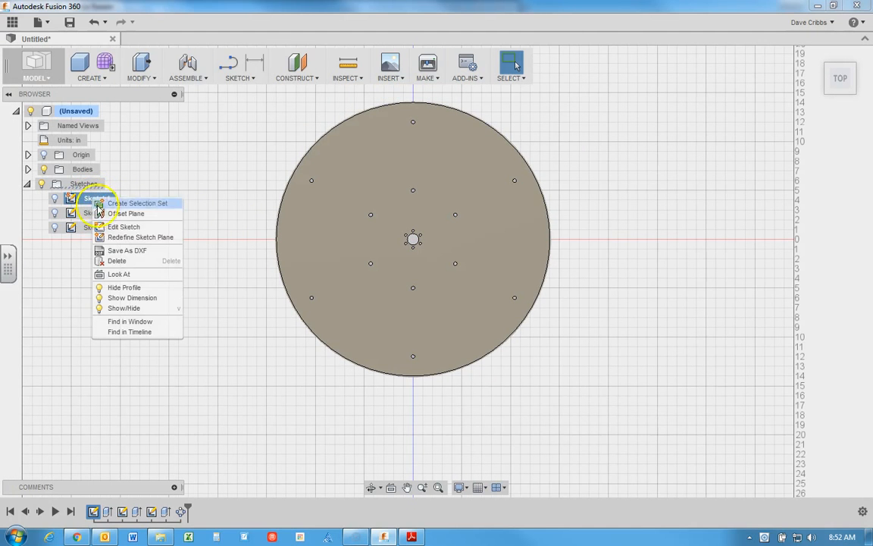
click(113, 227)
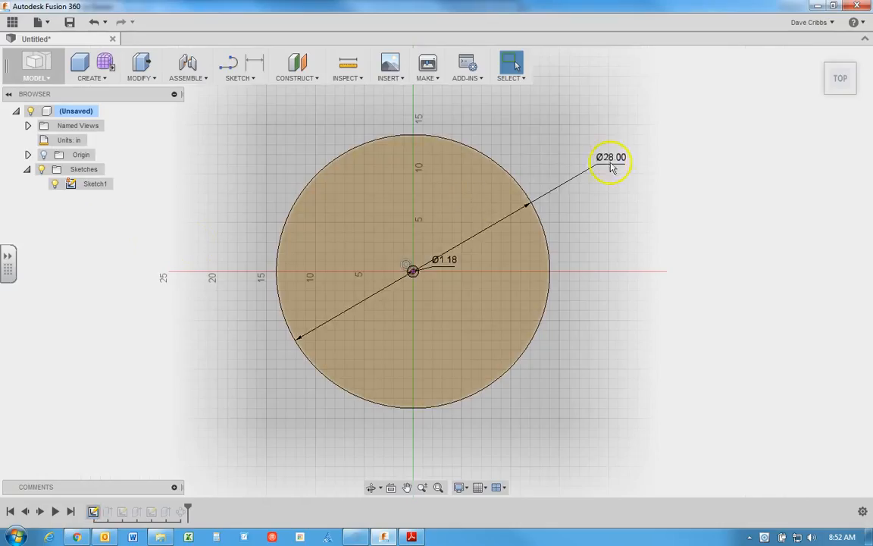
double_click(614, 160)
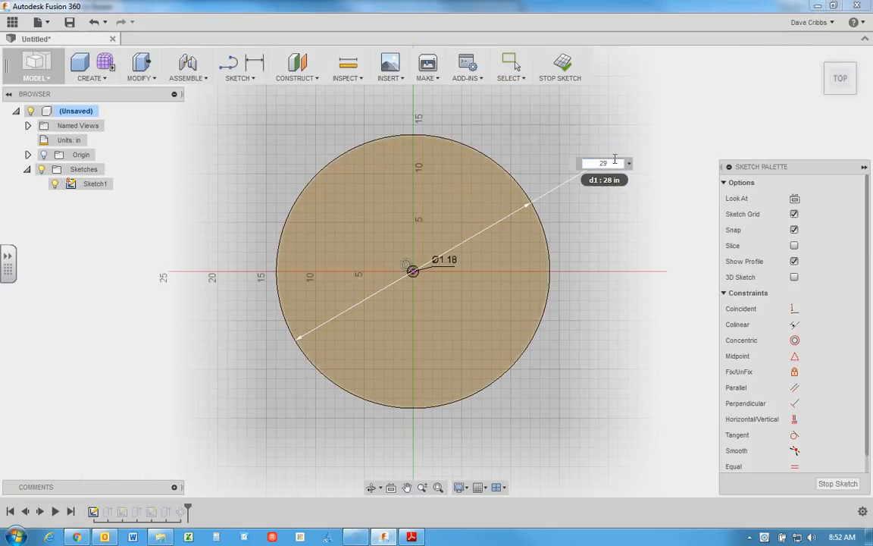
text(29)
key(Return)
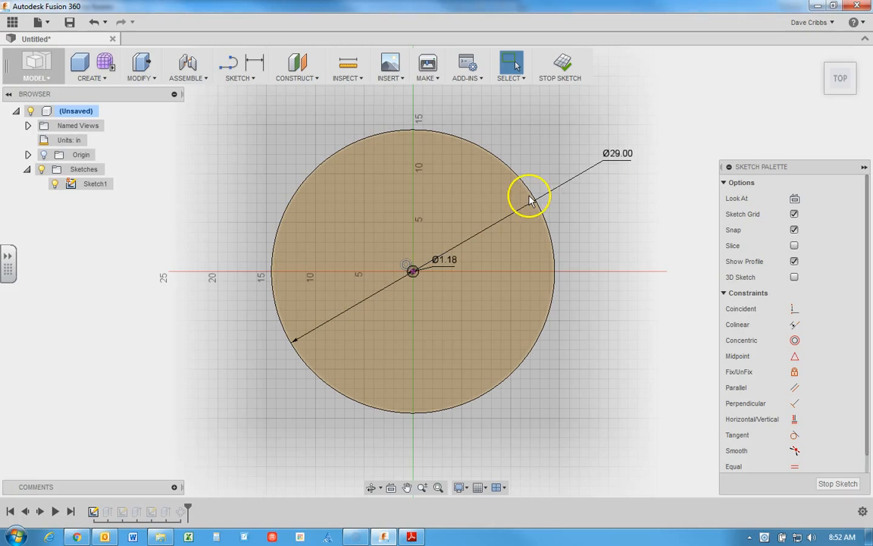
click(560, 66)
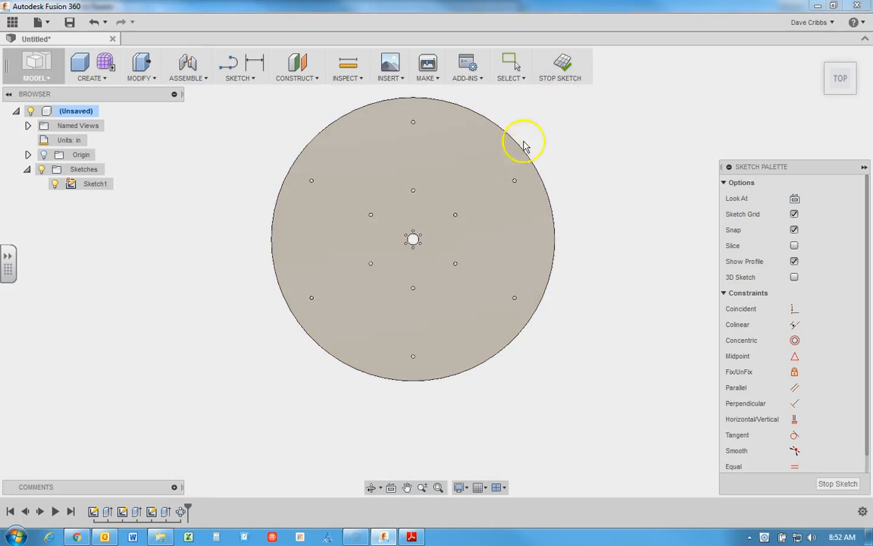
click(817, 54)
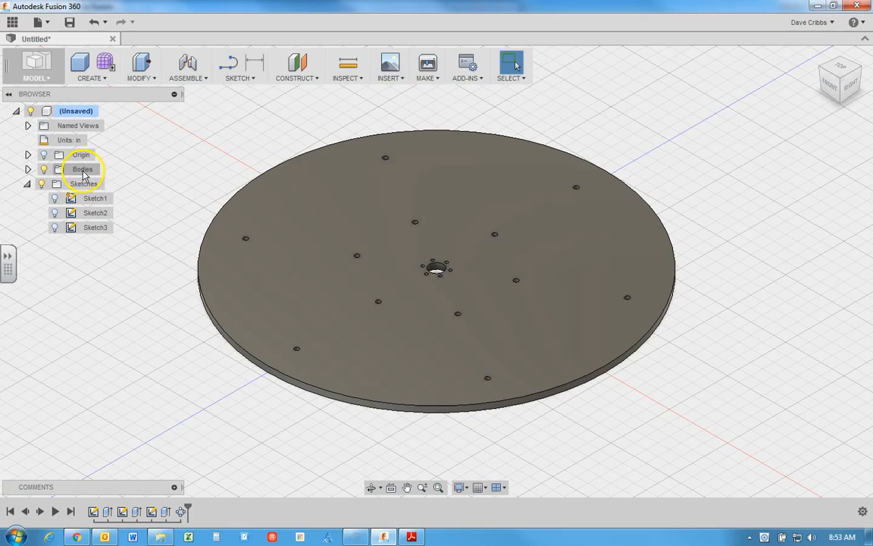
Step: Create a component from the disc body Body1
click(28, 169)
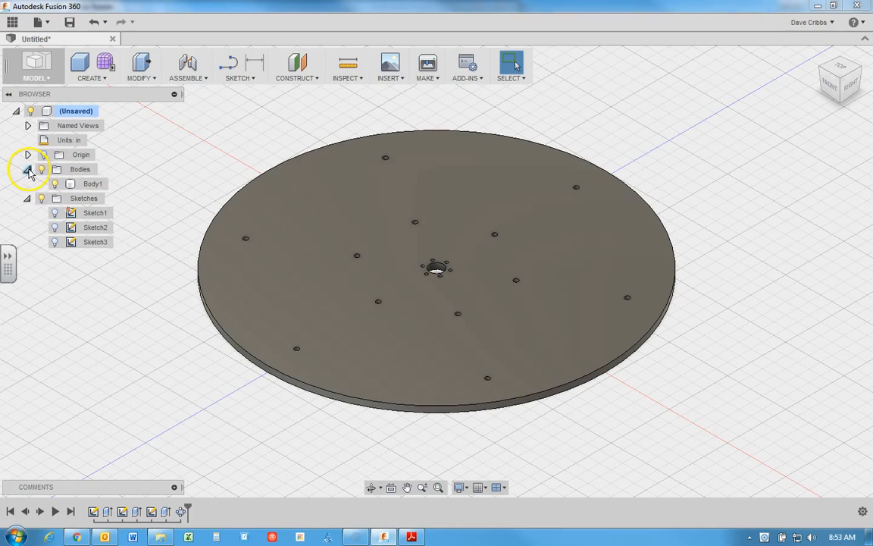
click(94, 184)
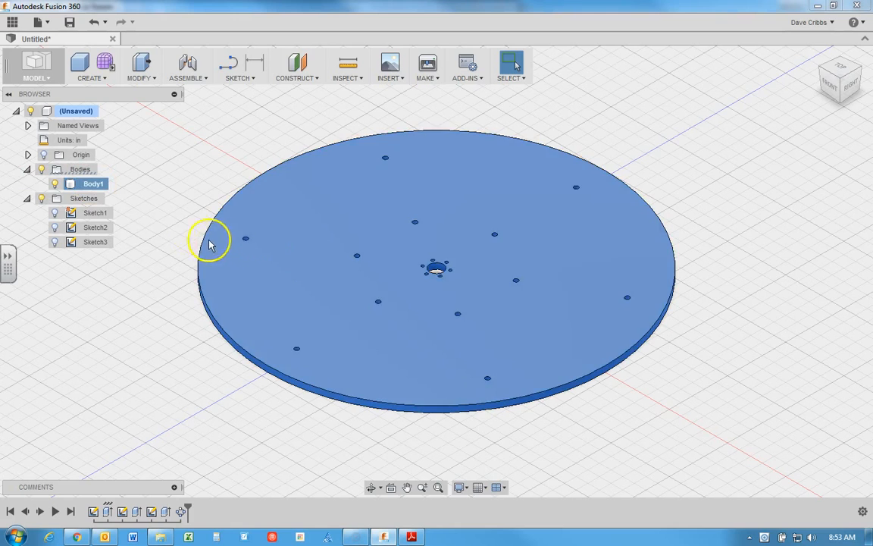
right_click(95, 187)
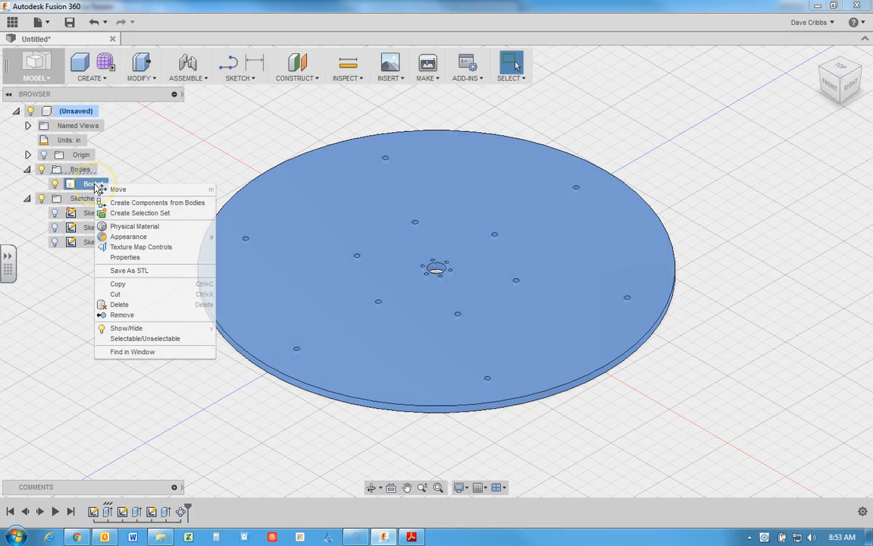
click(143, 204)
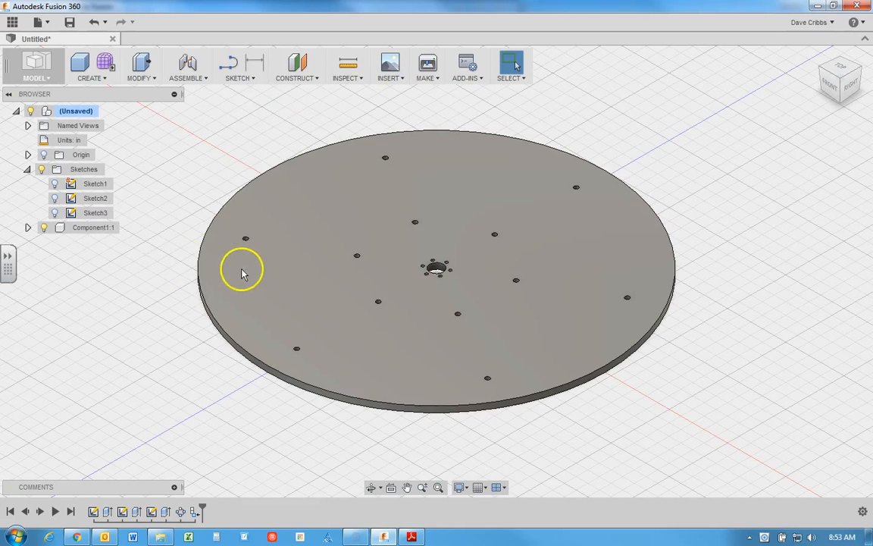
Step: Rename the disc component as Wheel
click(94, 228)
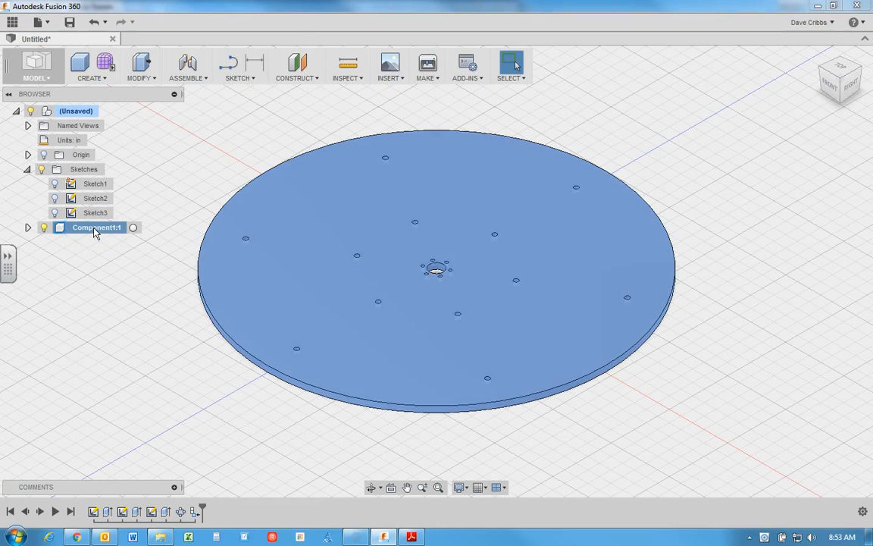
double_click(95, 230)
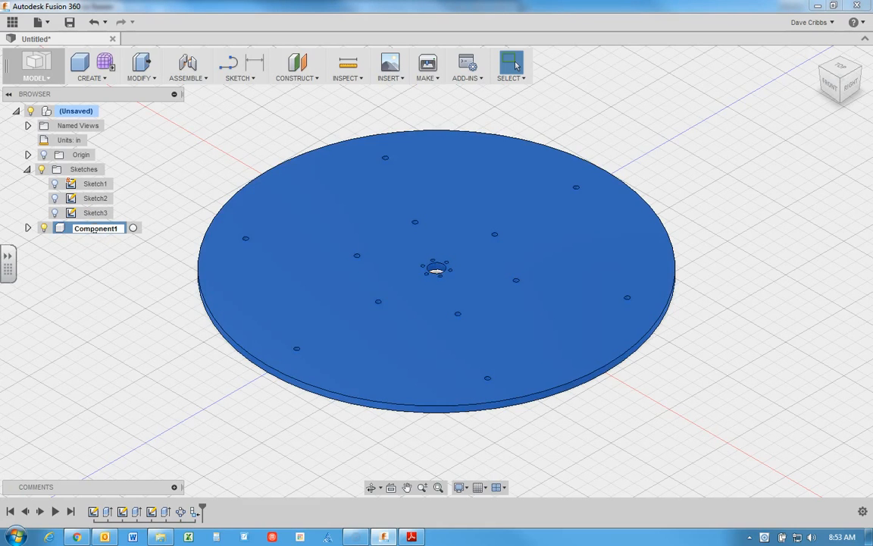
drag(76, 229, 120, 229)
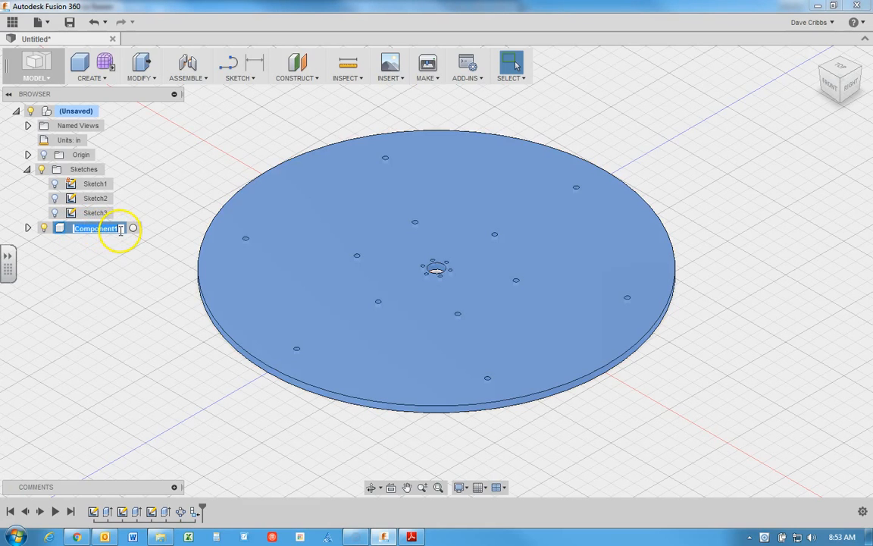
text(Wheel)
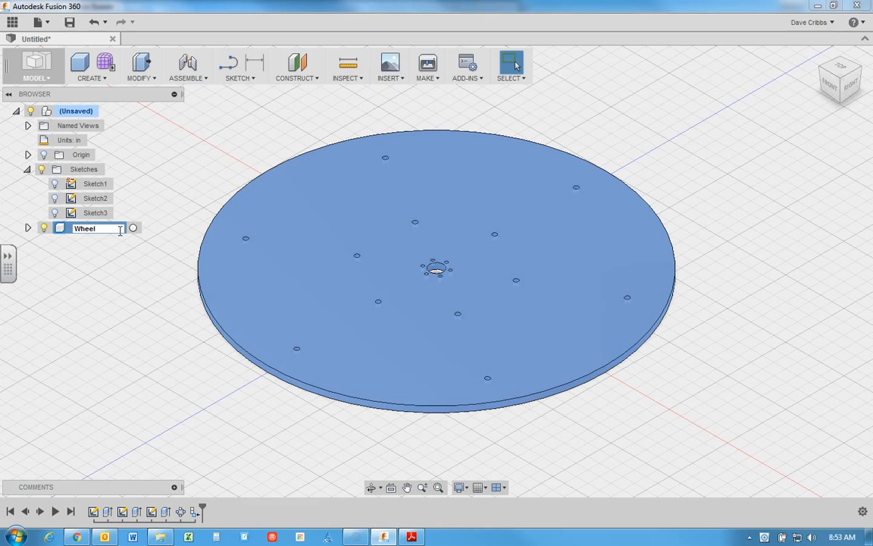
click(115, 255)
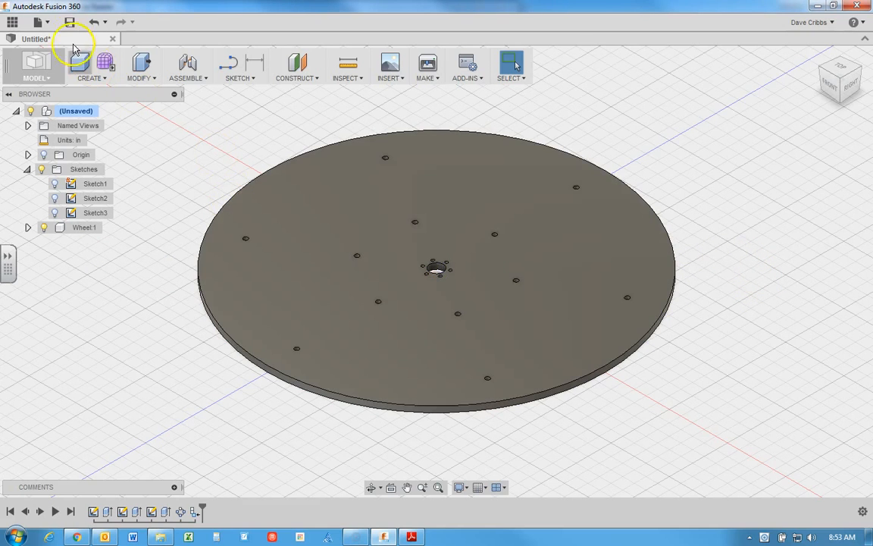
Step: Save the design in the 2016 Rover project's demo folder, naming it Wheel, the author's surname and tutorial 1
click(69, 23)
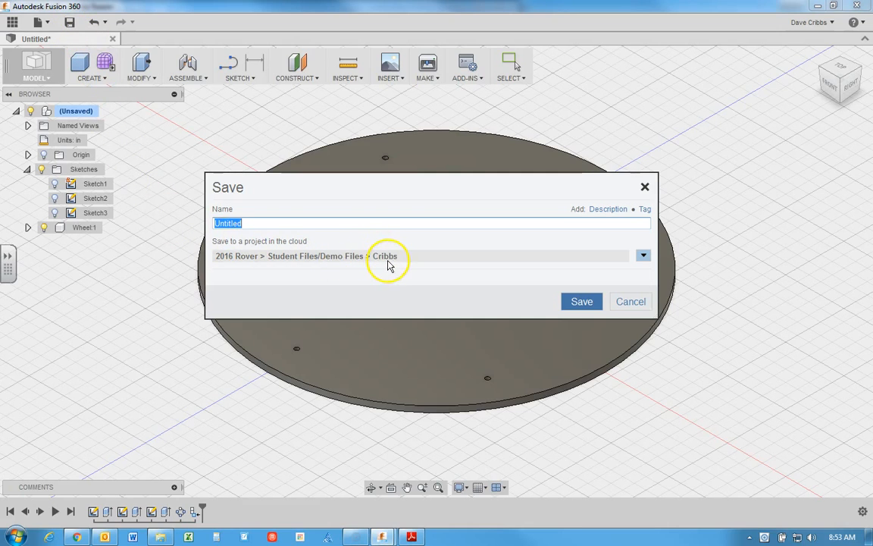
text(Wheel cribbs)
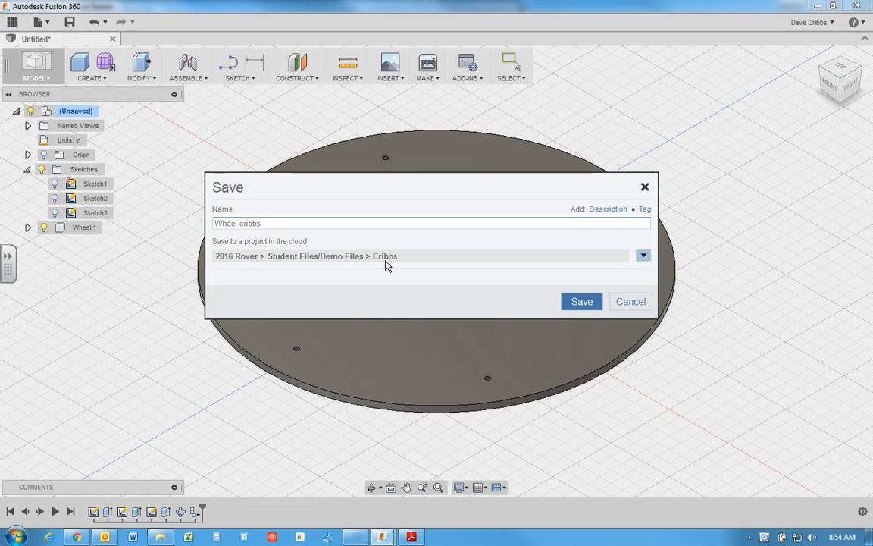
text( tutorial 1)
click(477, 290)
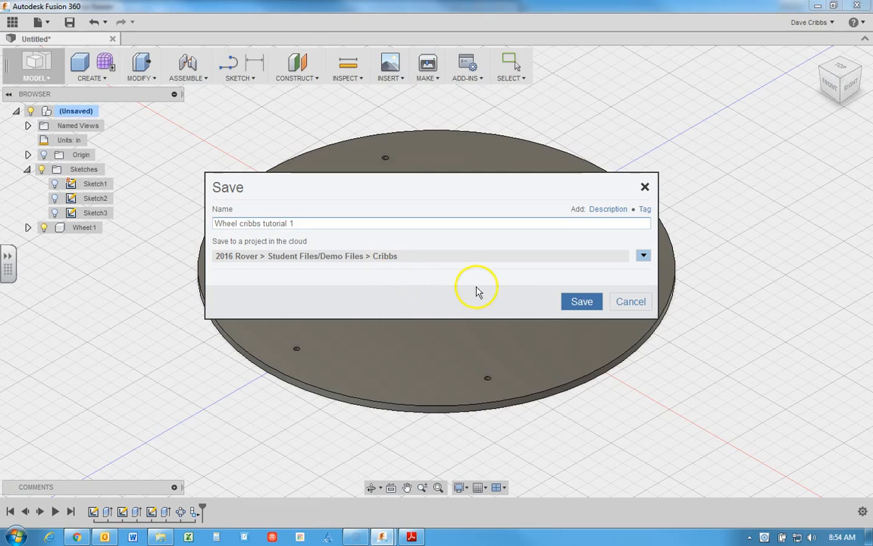
click(582, 302)
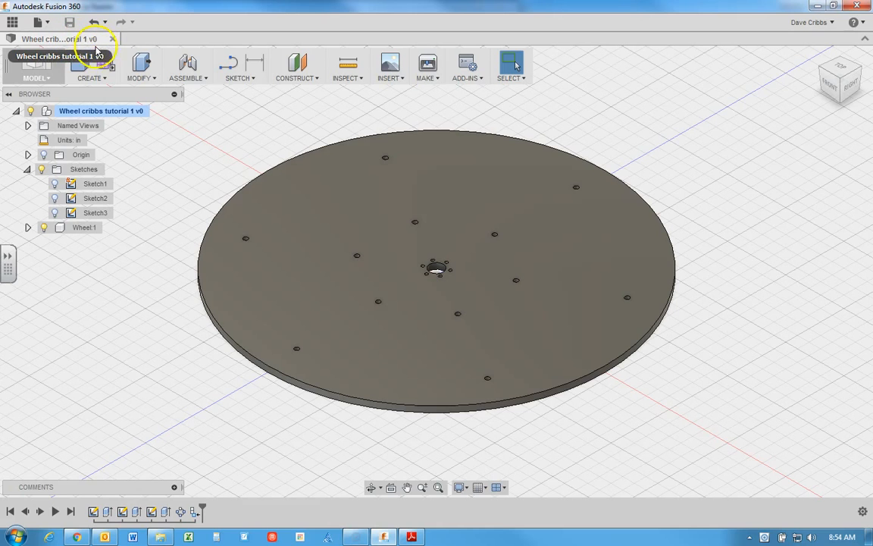
Step: Edit Sketch3 and set the diameter of the small hole 5 in from the disc's centre to 0.25 in
click(92, 214)
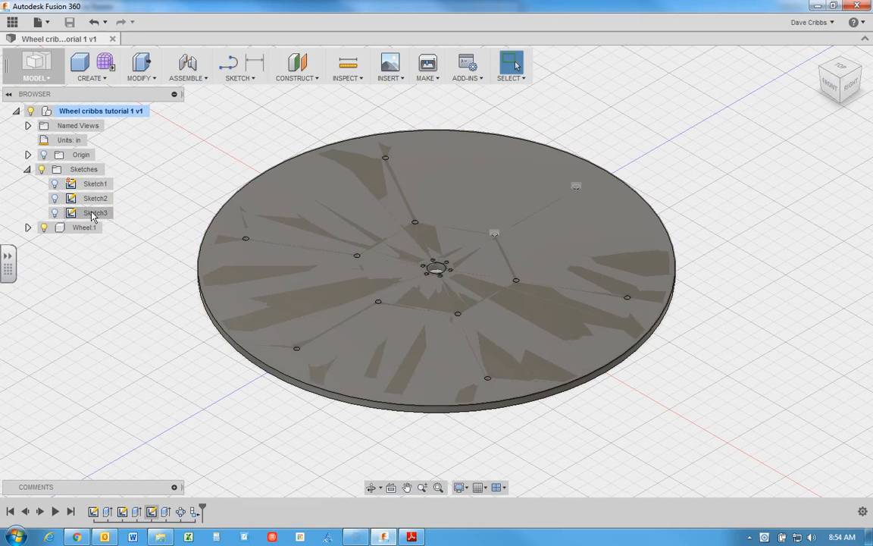
right_click(92, 216)
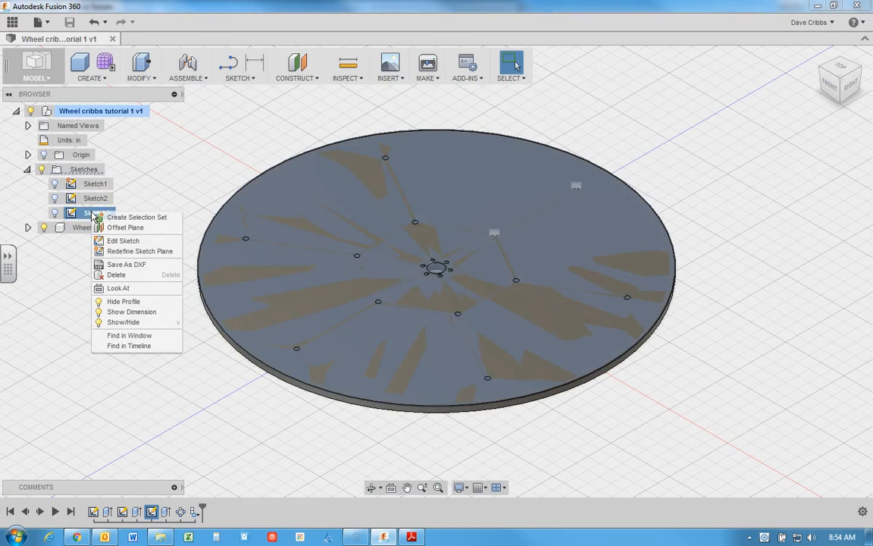
click(119, 242)
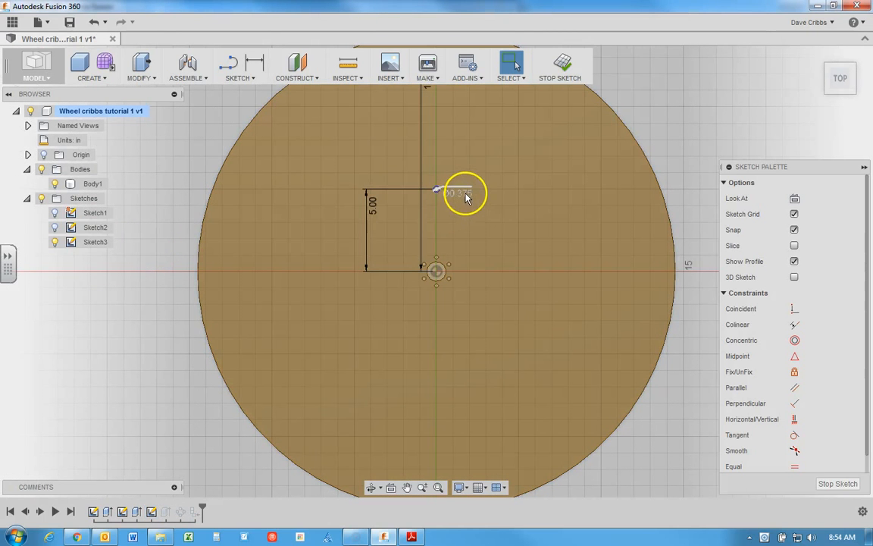
double_click(465, 194)
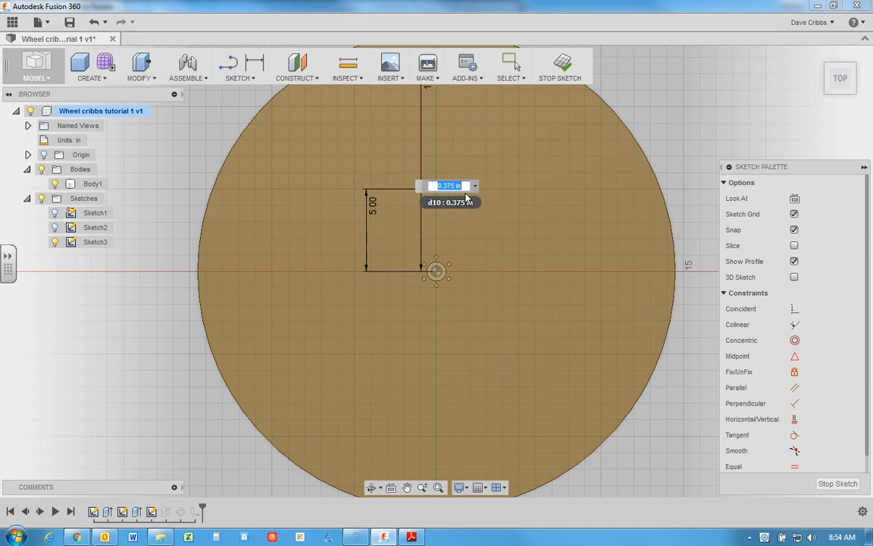
key(Return)
Step: Set the diameter of the outer hole, 12 in from the disc's centre, to 0.25 in
click(477, 131)
middle_drag(477, 131, 484, 205)
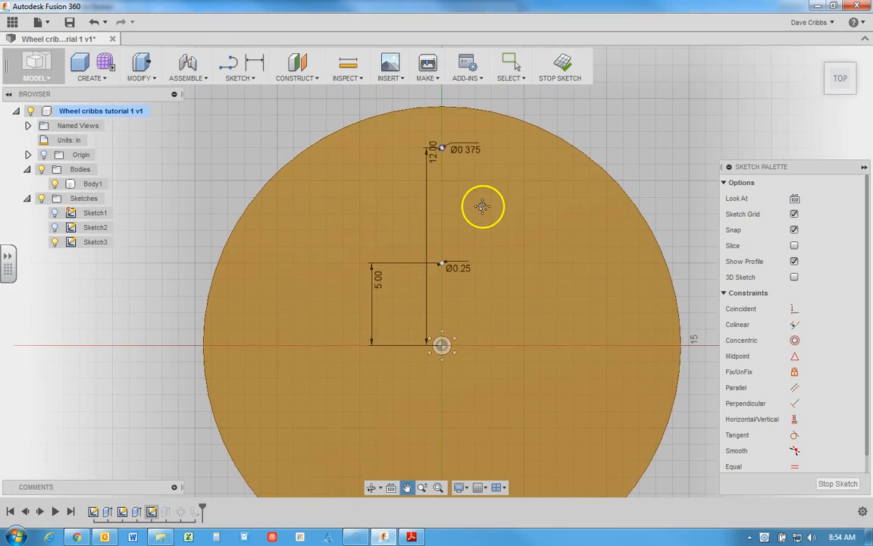
double_click(474, 154)
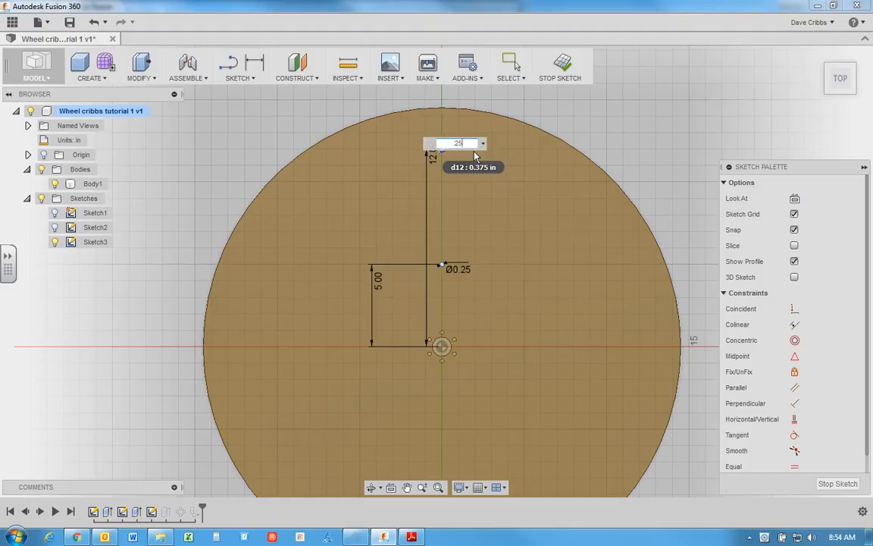
key(Return)
key(Escape)
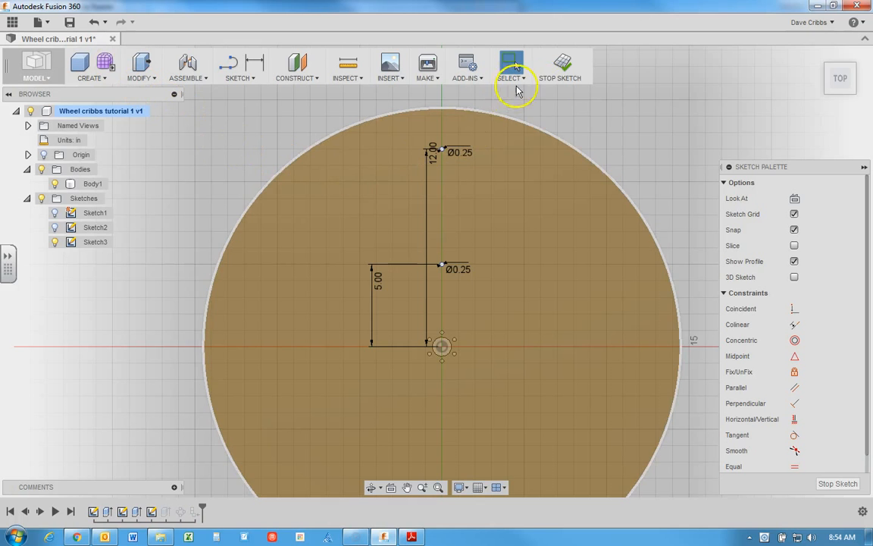
Step: Finish the sketch and save a new version of the design with the description User Saved
click(565, 70)
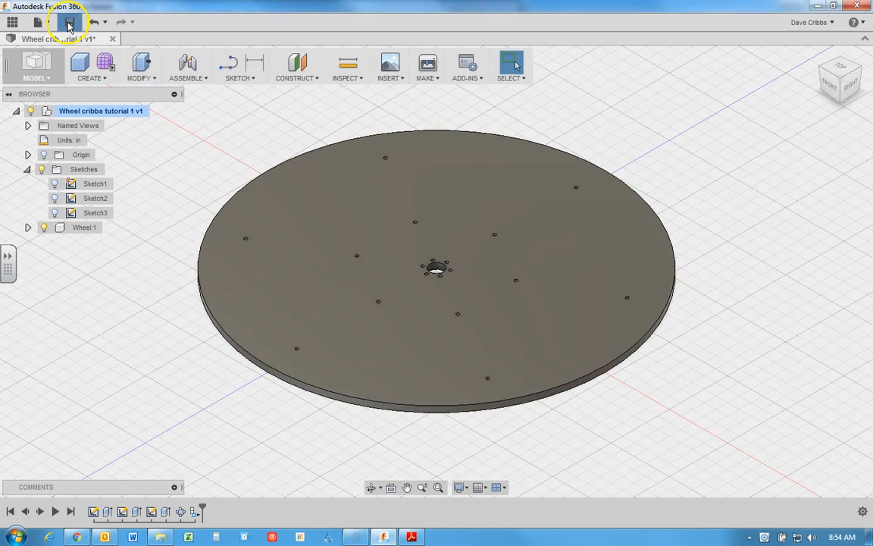
click(69, 22)
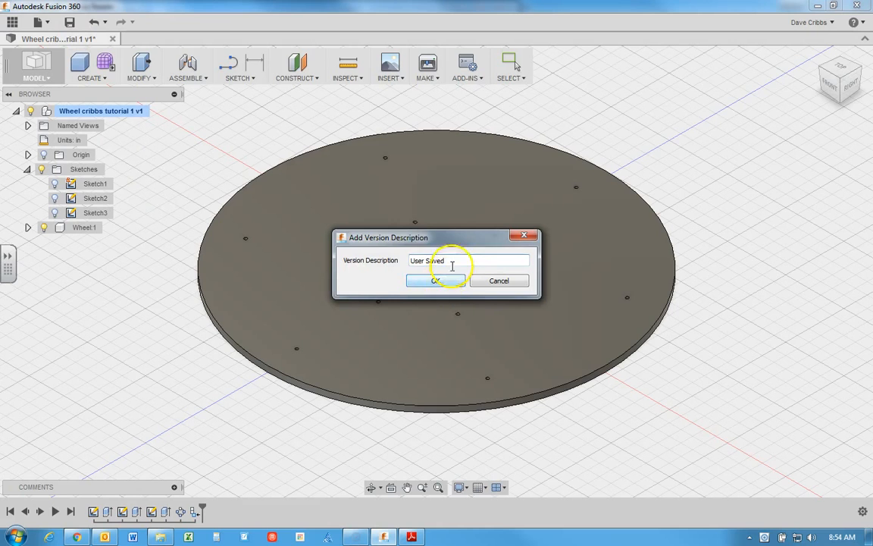
click(431, 282)
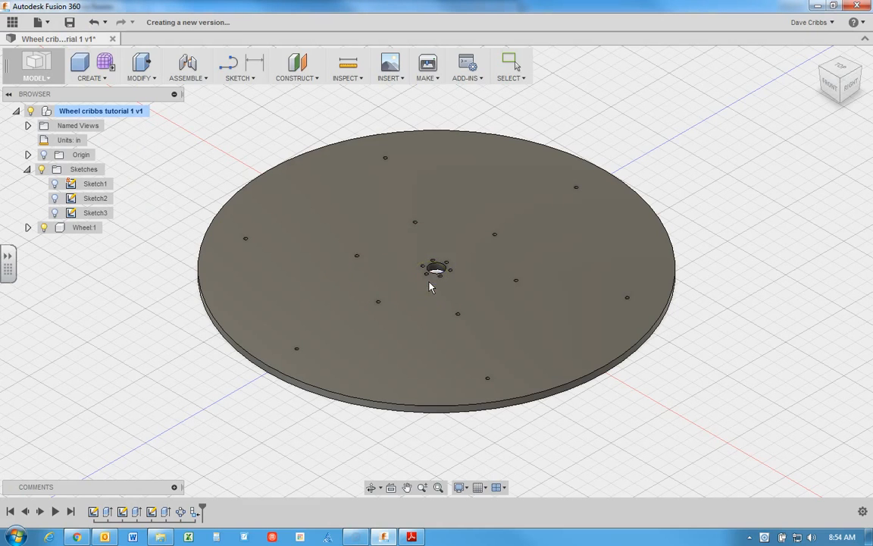